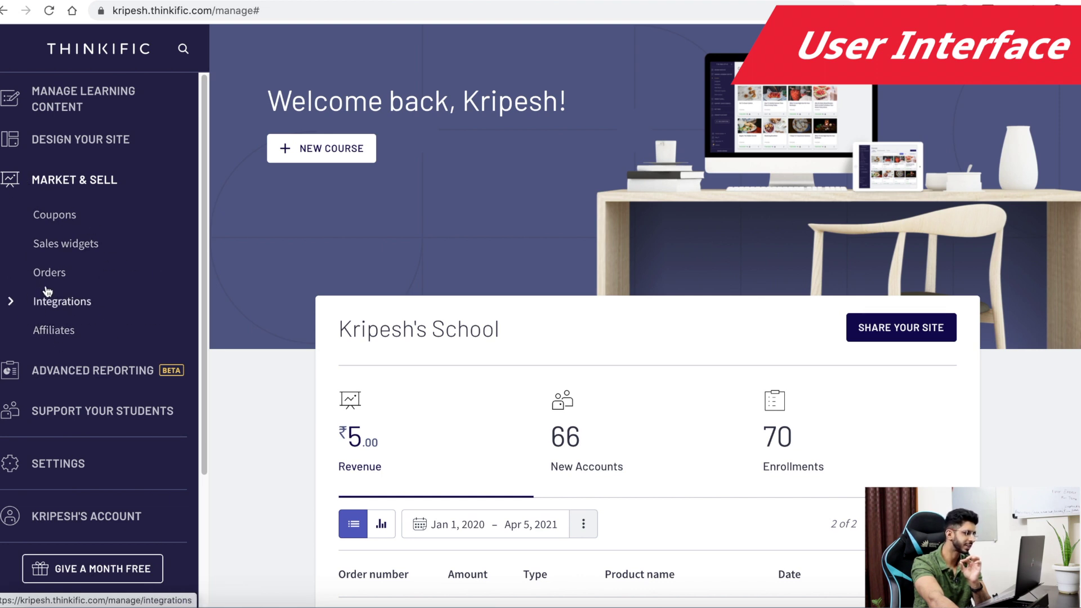
- Look through the Advanced Reporting and Support Your Students options of the school's admin area
{"action": "left_click", "coordinate": [106, 367]}
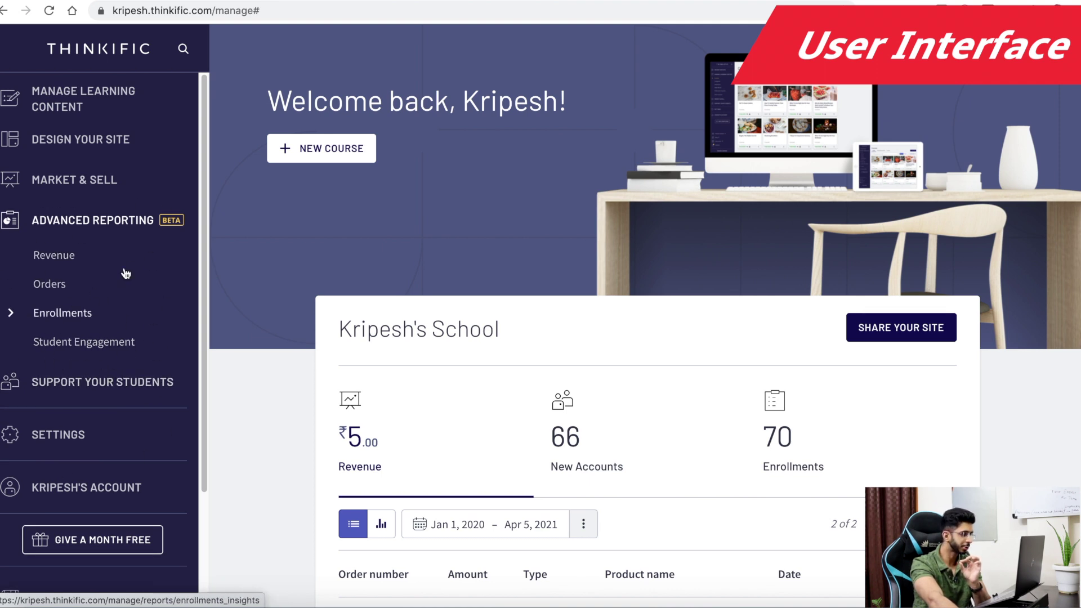
{"action": "left_click", "coordinate": [60, 383]}
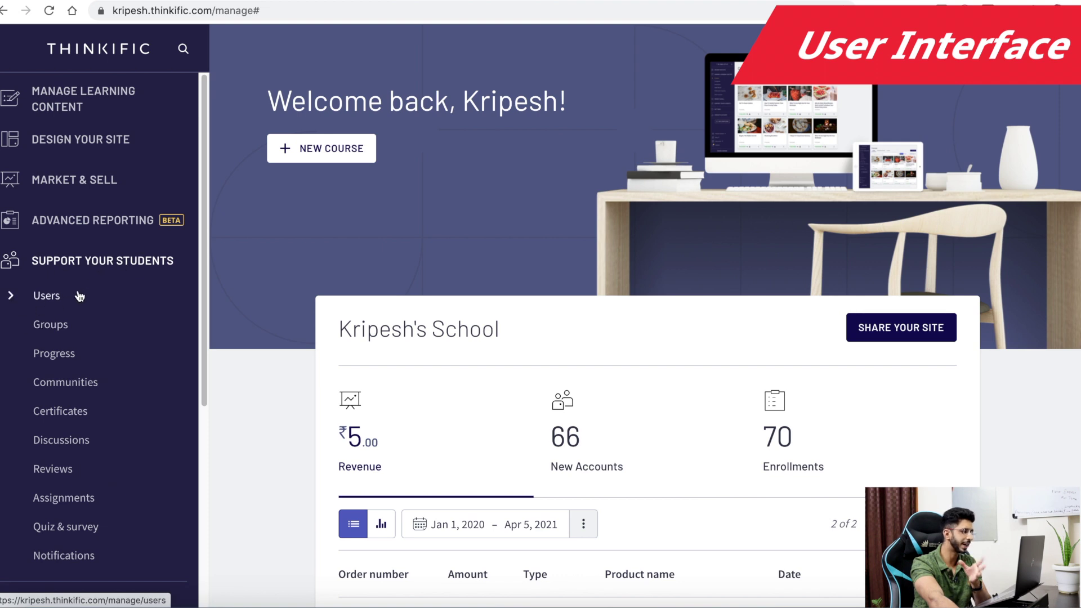
{"action": "scroll", "coordinate": [9, 326], "scroll_direction": "down", "scroll_amount": 1}
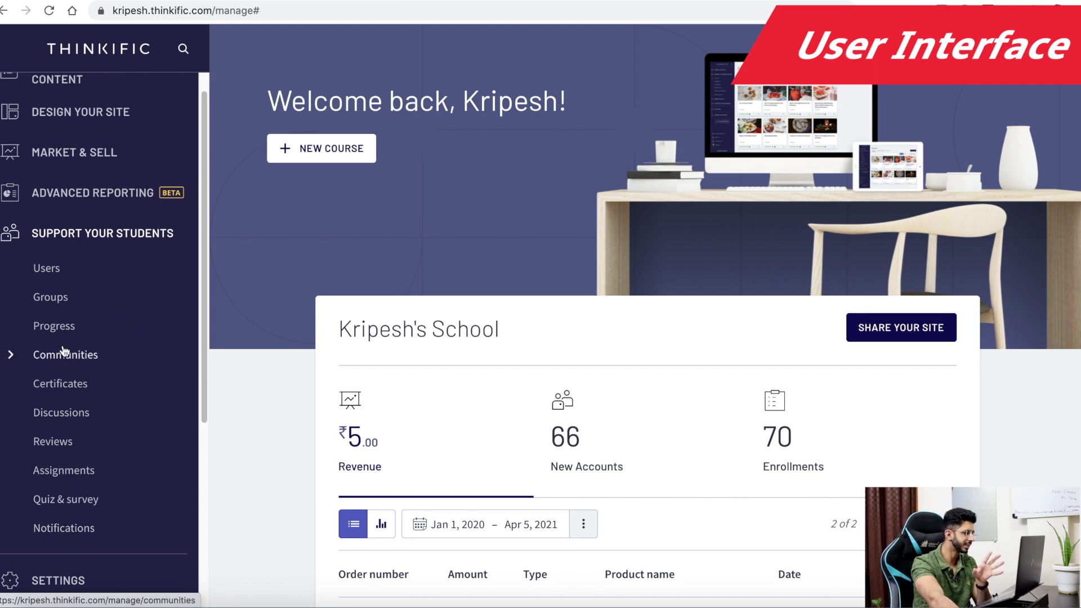
{"action": "scroll", "coordinate": [96, 315], "scroll_direction": "down", "scroll_amount": 5}
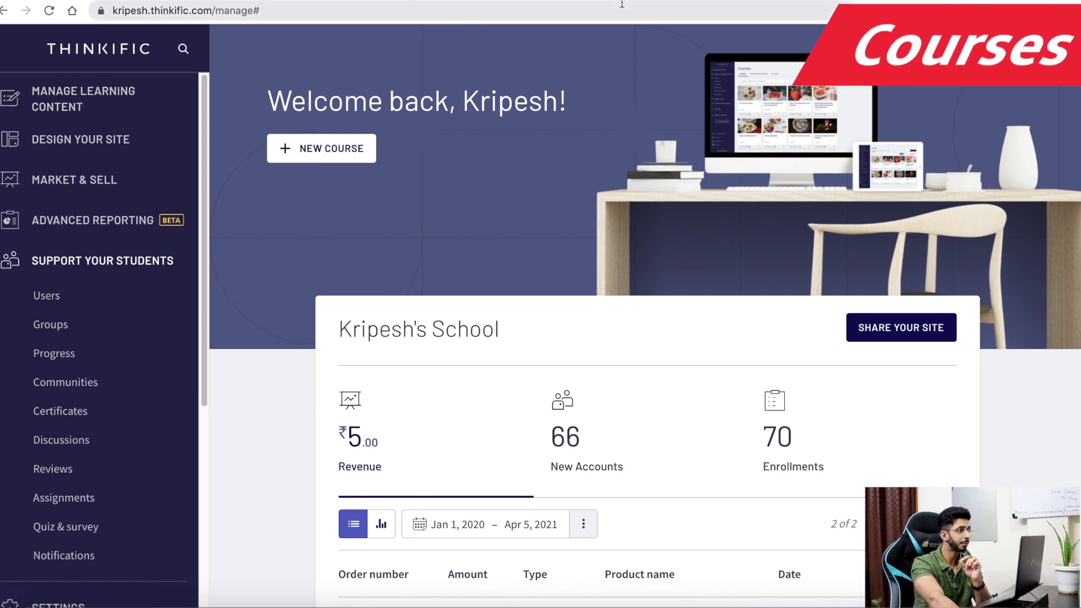
- Open the Demo course from the school's course list and bring up its Types of Lessons chapter for editing
{"action": "left_click", "coordinate": [72, 98]}
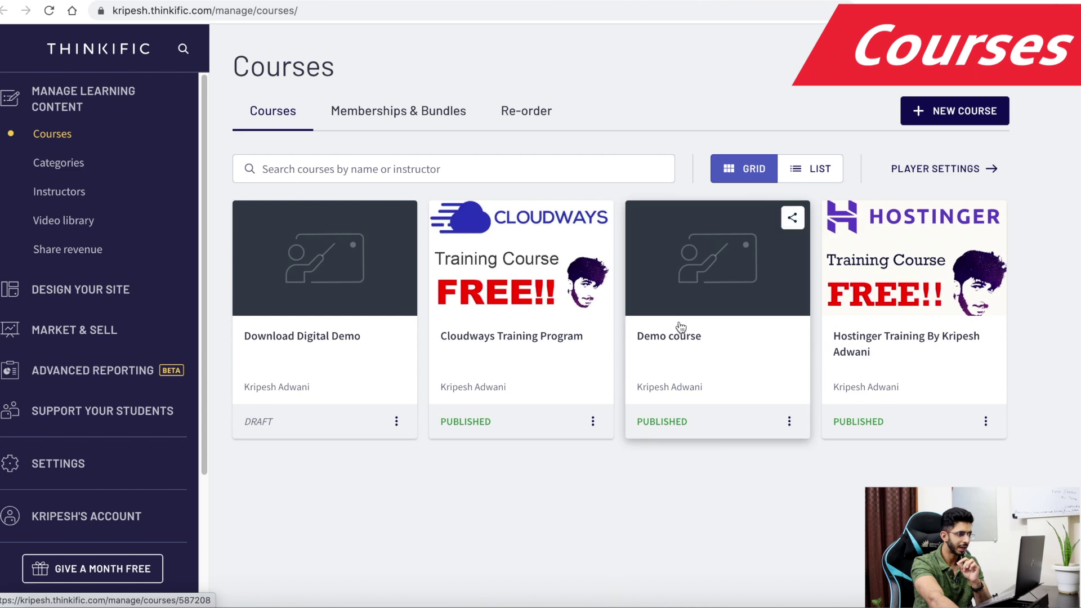
{"action": "left_click", "coordinate": [676, 359]}
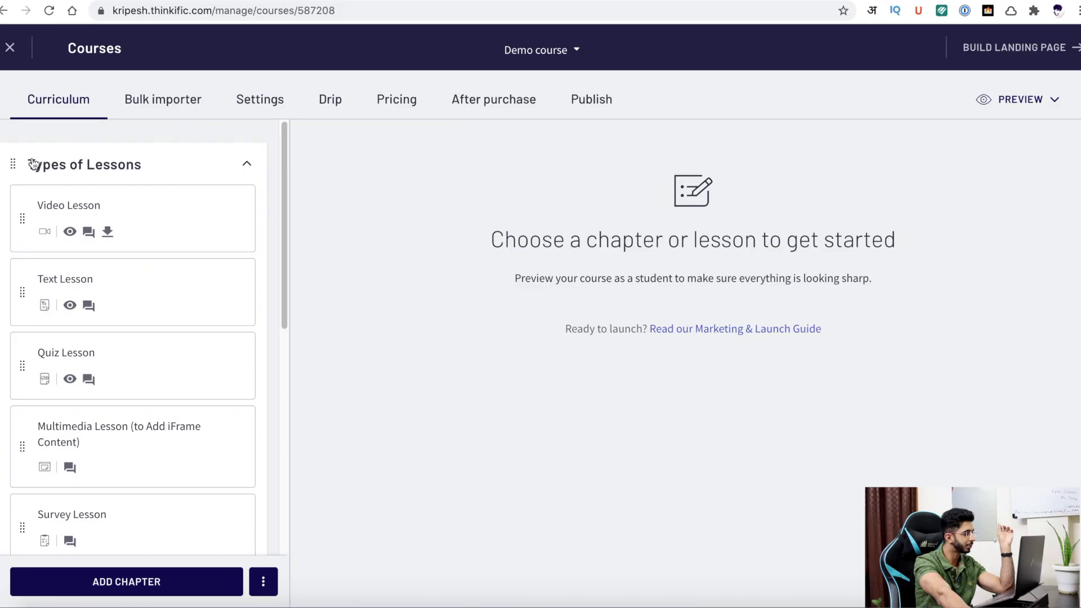
{"action": "left_click", "coordinate": [237, 163]}
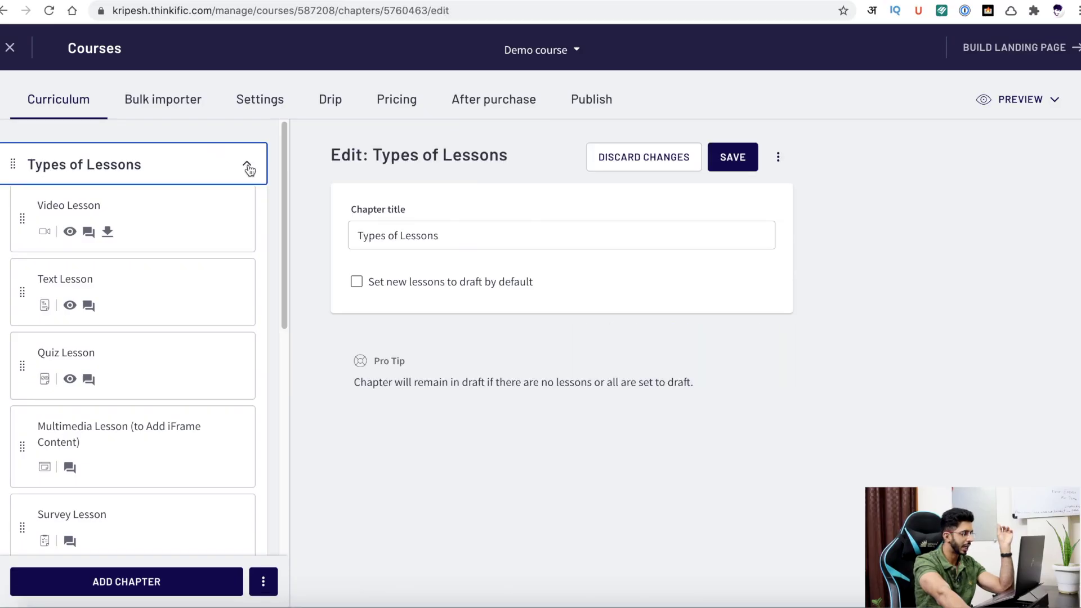
- Collapse and re-expand the Types of Lessons chapter to review how the Demo course's chapters and lessons are organised
{"action": "left_click", "coordinate": [251, 167]}
{"action": "left_click", "coordinate": [258, 217]}
{"action": "left_click", "coordinate": [257, 217]}
{"action": "left_click", "coordinate": [204, 171]}
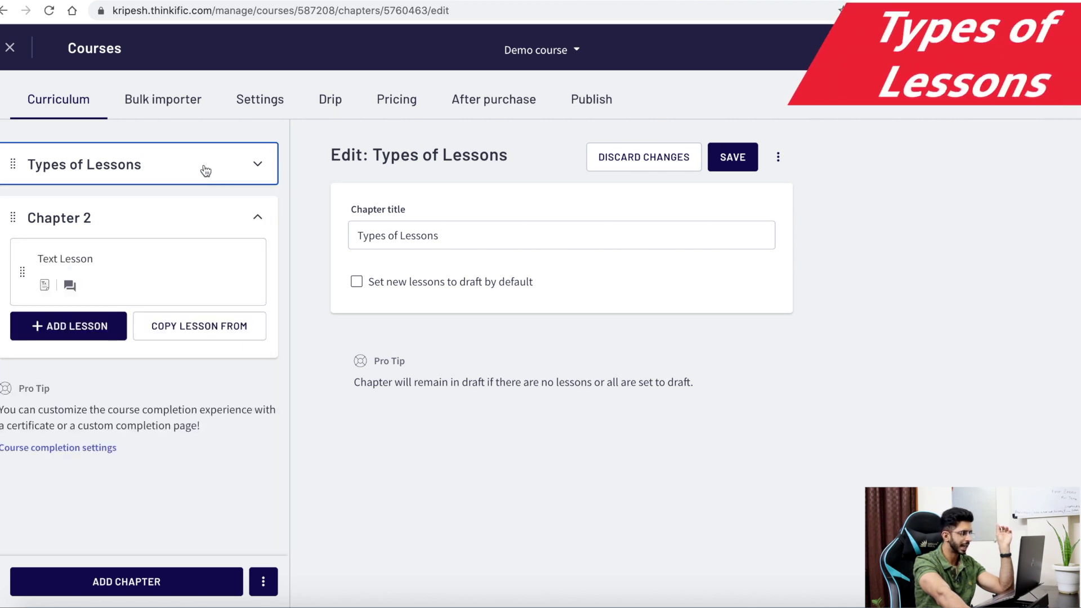
{"action": "left_click", "coordinate": [259, 165]}
{"action": "scroll", "coordinate": [58, 244], "scroll_direction": "down", "scroll_amount": 10}
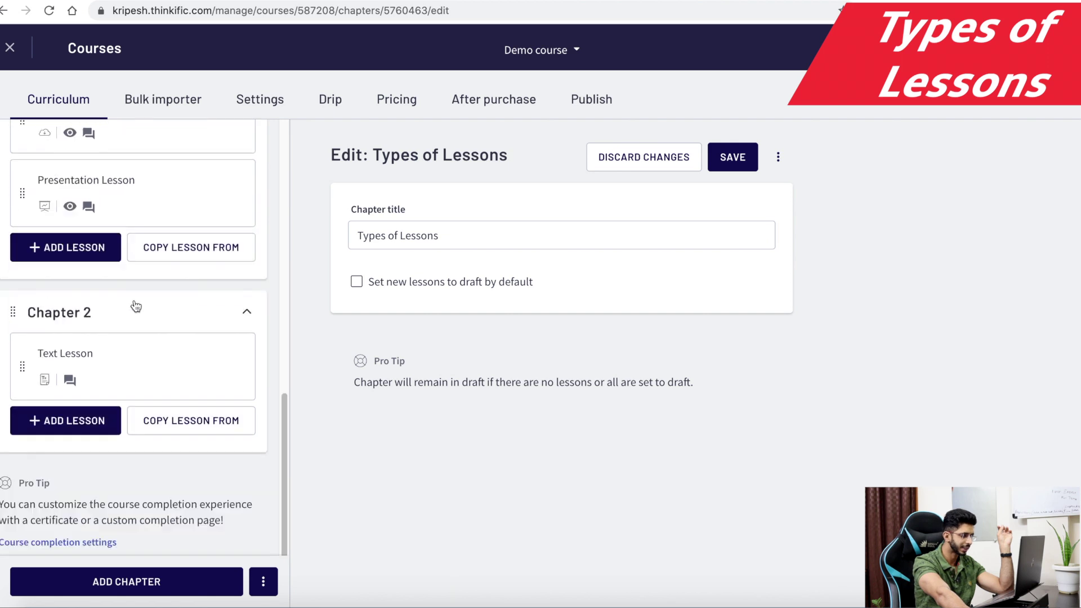
{"action": "scroll", "coordinate": [141, 313], "scroll_direction": "up", "scroll_amount": 10}
- Open the Video Lesson and view the lesson types available for the Types of Lessons chapter without adding one
{"action": "left_click", "coordinate": [174, 217]}
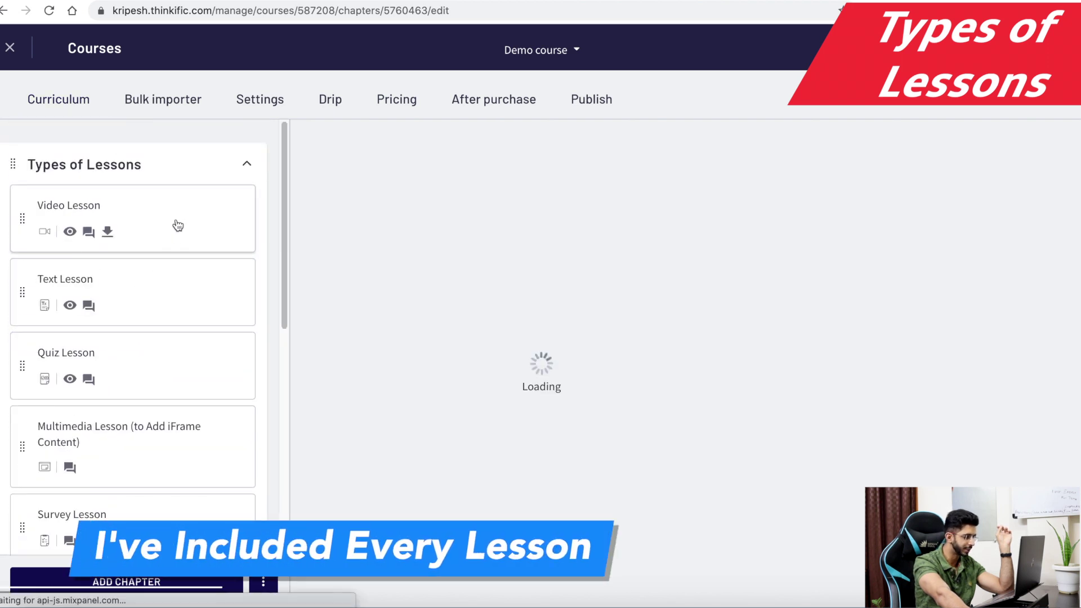
{"action": "scroll", "coordinate": [83, 274], "scroll_direction": "down", "scroll_amount": 10}
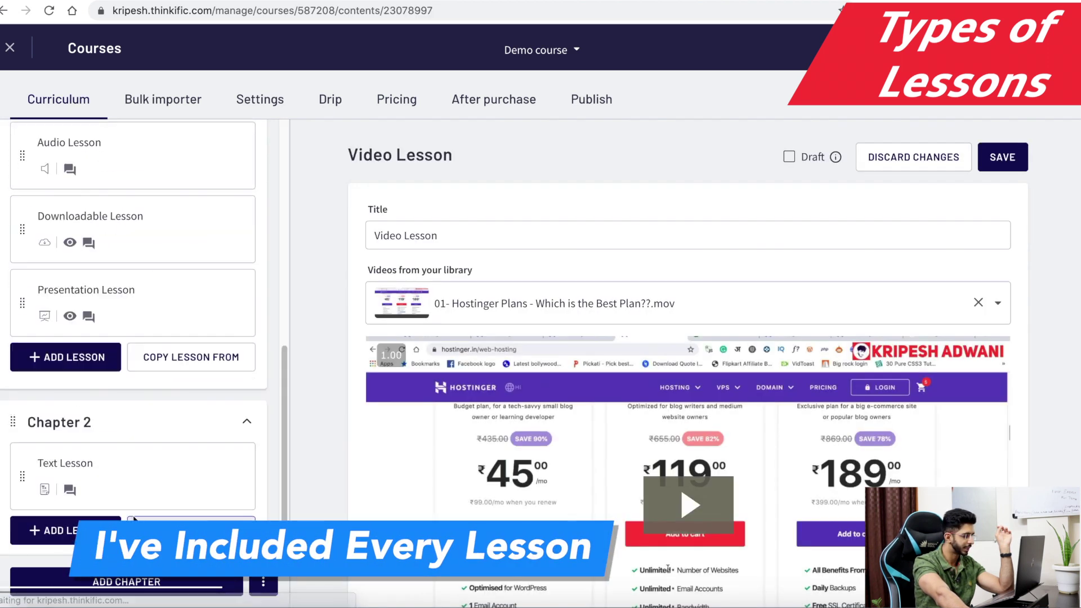
{"action": "left_click", "coordinate": [85, 288]}
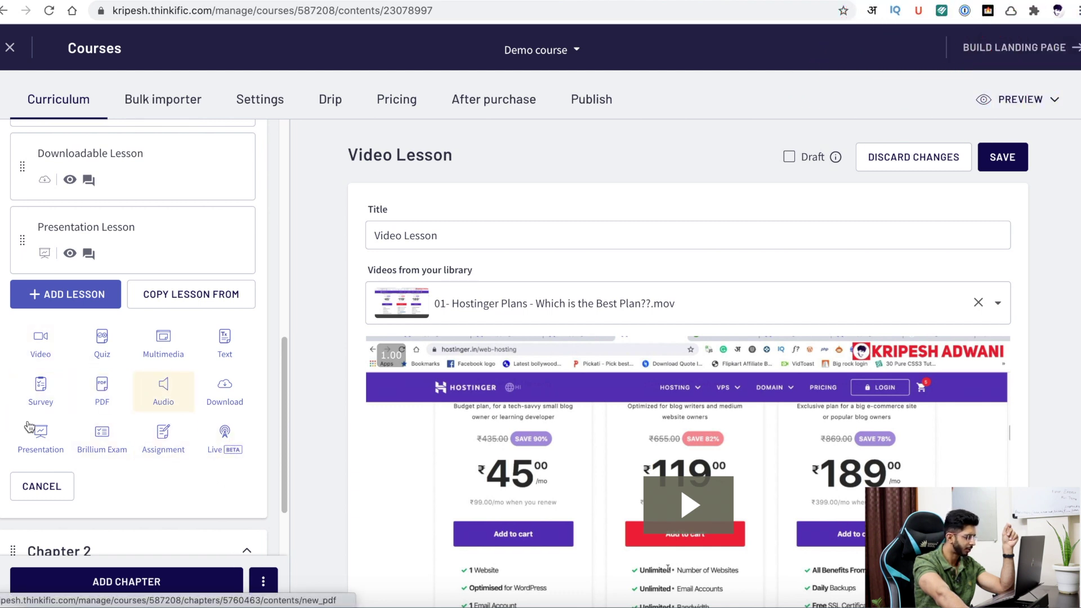
{"action": "left_click", "coordinate": [42, 495]}
- Examine the Video Lesson's library video, its optional text and its lesson settings for free preview, discussions and downloading
{"action": "scroll", "coordinate": [146, 369], "scroll_direction": "up", "scroll_amount": 10}
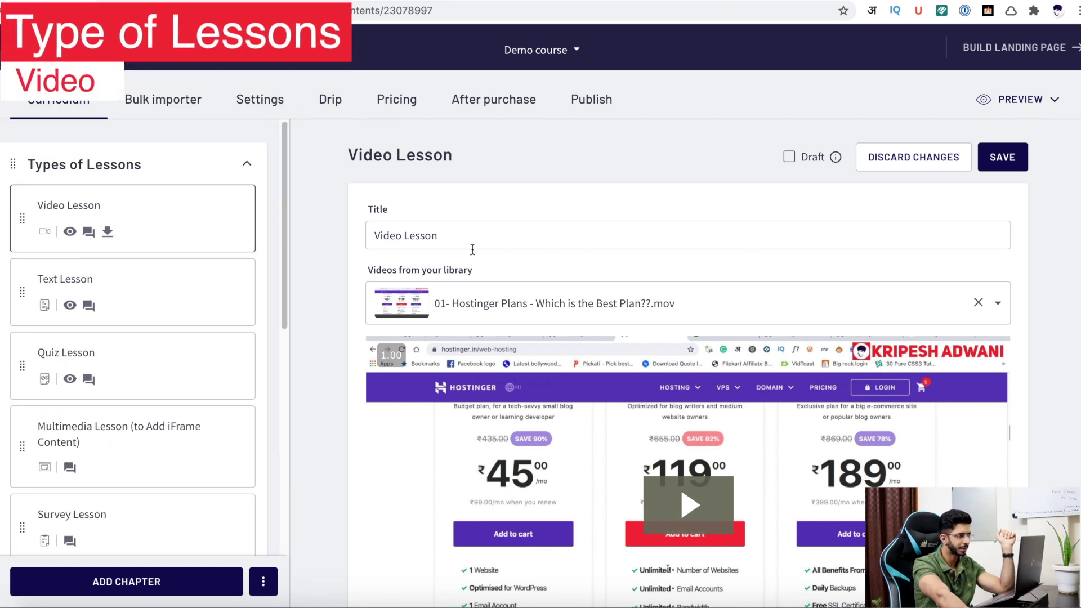
{"action": "scroll", "coordinate": [471, 247], "scroll_direction": "down", "scroll_amount": 5}
{"action": "scroll", "coordinate": [681, 232], "scroll_direction": "up", "scroll_amount": 4}
{"action": "scroll", "coordinate": [681, 232], "scroll_direction": "down", "scroll_amount": 8}
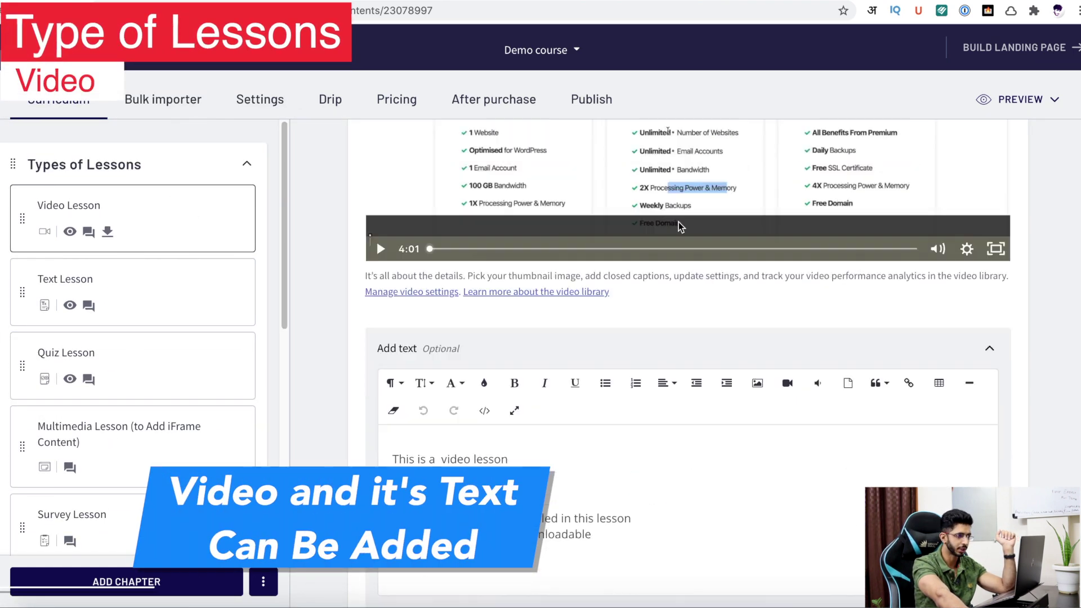
{"action": "scroll", "coordinate": [452, 246], "scroll_direction": "down", "scroll_amount": 5}
{"action": "scroll", "coordinate": [452, 246], "scroll_direction": "up", "scroll_amount": 5}
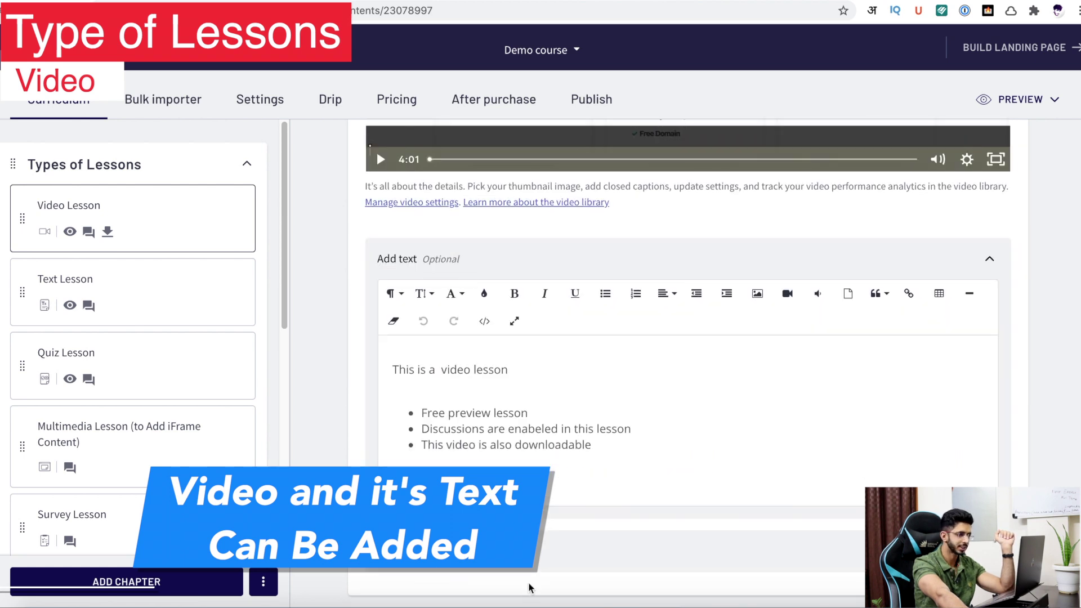
{"action": "scroll", "coordinate": [451, 415], "scroll_direction": "down", "scroll_amount": 8}
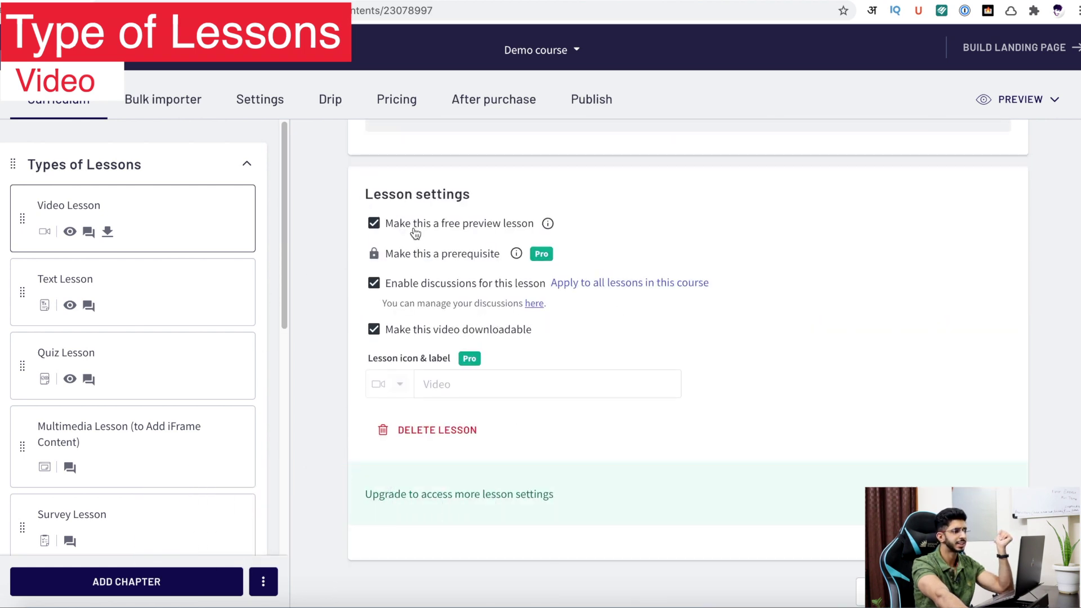
{"action": "mouse_move", "coordinate": [549, 226]}
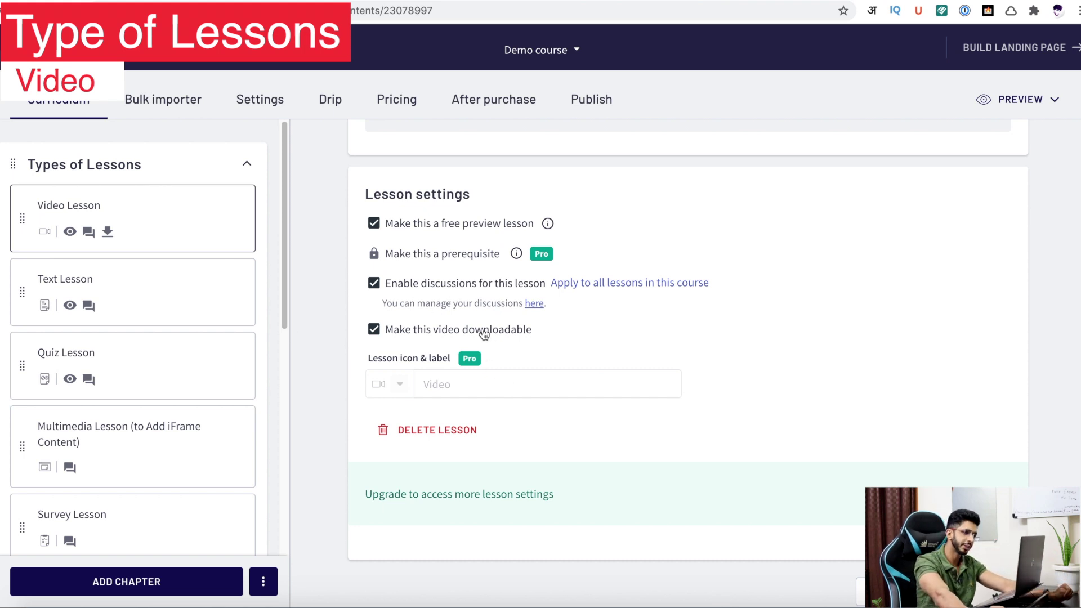
{"action": "scroll", "coordinate": [478, 333], "scroll_direction": "down", "scroll_amount": 1}
{"action": "scroll", "coordinate": [471, 360], "scroll_direction": "up", "scroll_amount": 15}
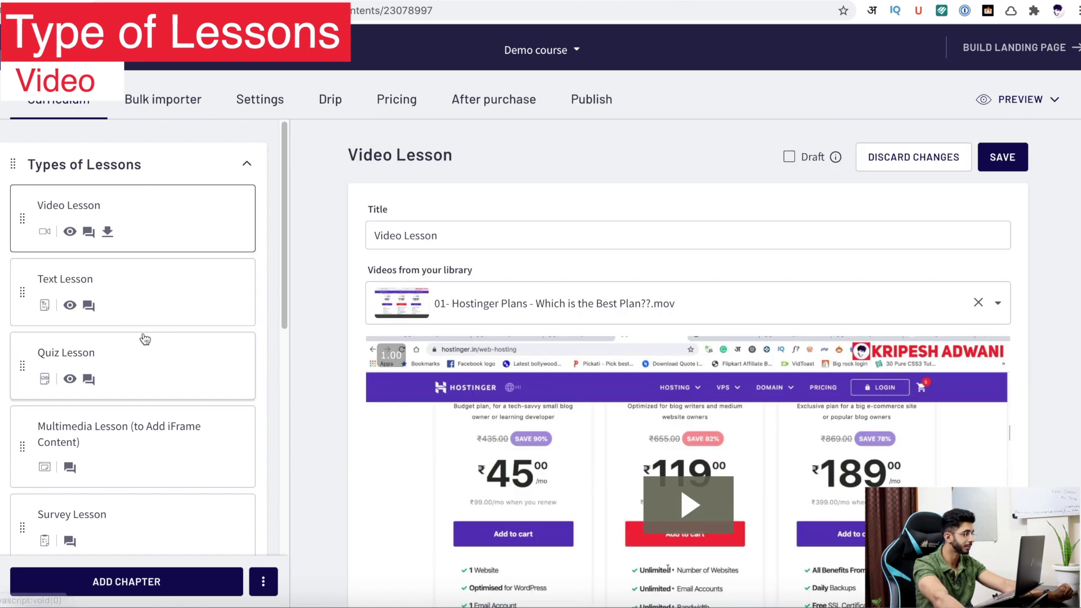
- Open the Text Lesson in the Types of Lessons chapter and bring up the formatting tools for its content
{"action": "left_click", "coordinate": [164, 296]}
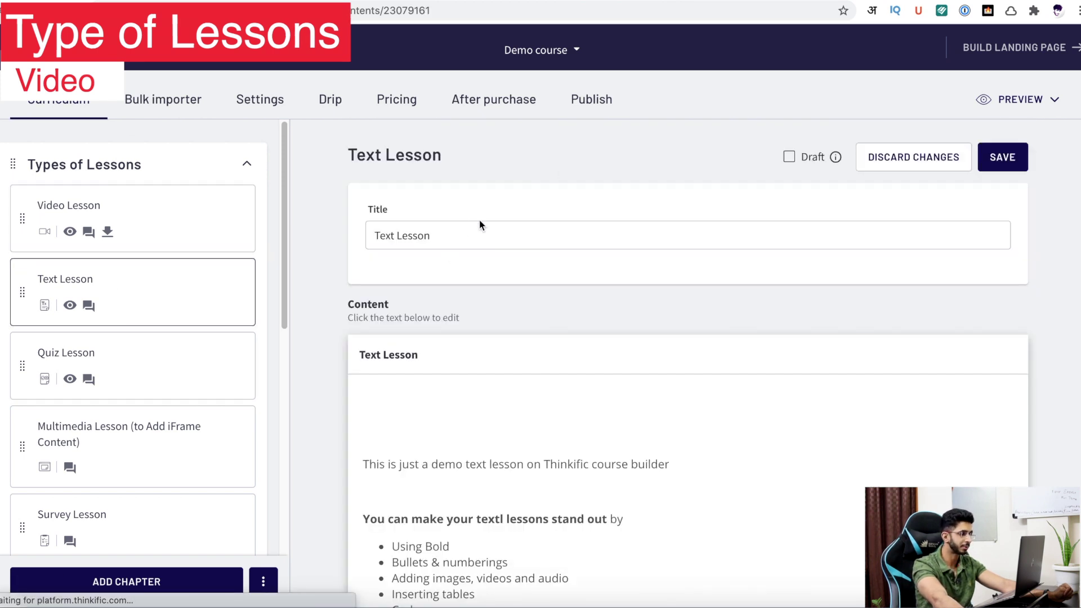
{"action": "scroll", "coordinate": [480, 224], "scroll_direction": "down", "scroll_amount": 5}
{"action": "scroll", "coordinate": [440, 323], "scroll_direction": "up", "scroll_amount": 3}
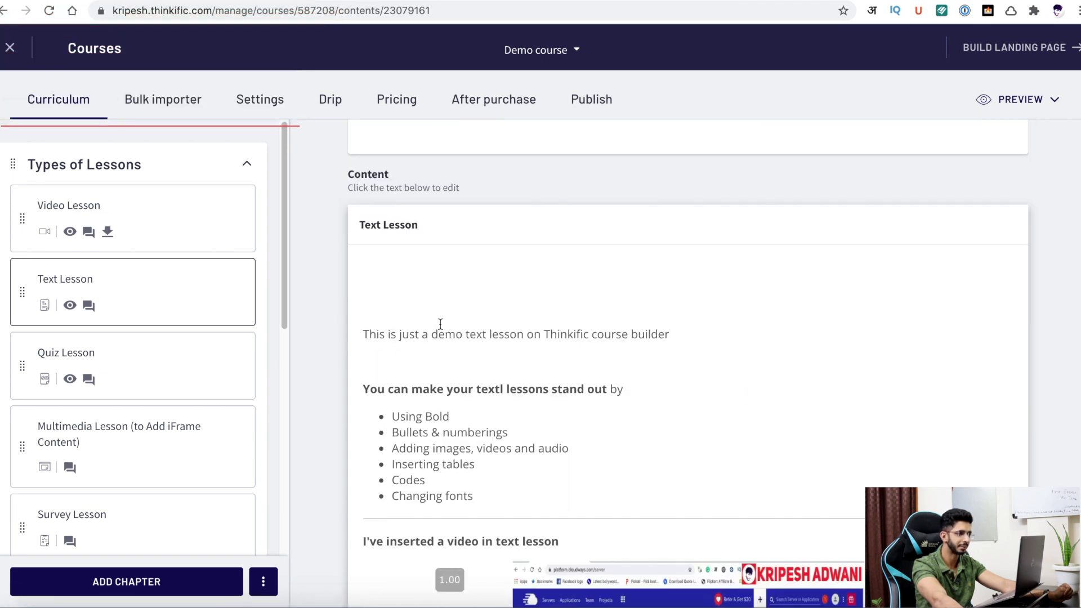
{"action": "left_click", "coordinate": [449, 323]}
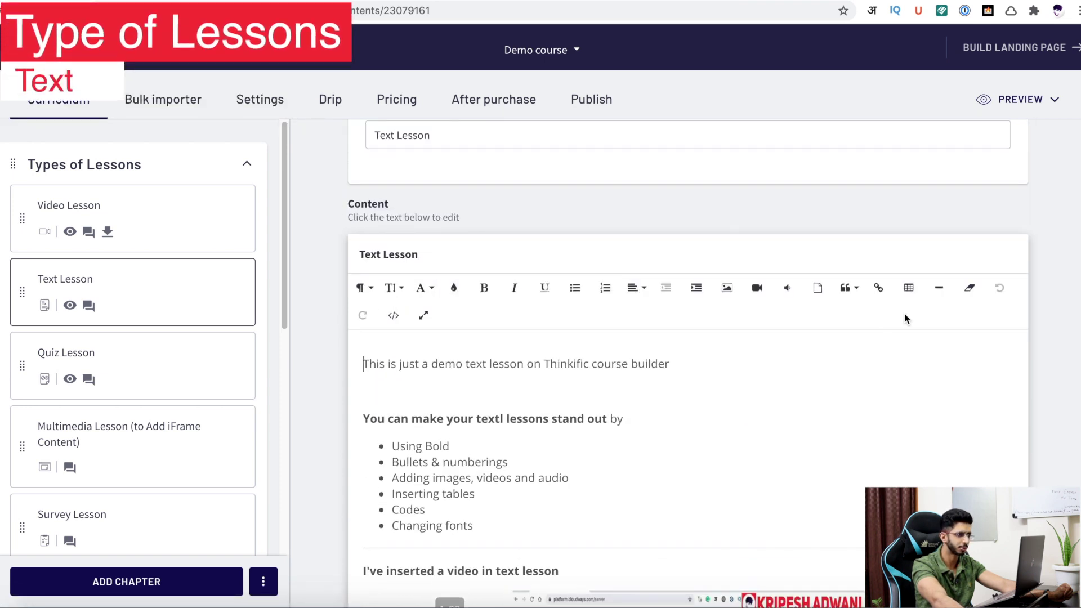
- Examine the formatted bullet list, inserted video, image and YouTube embed in the Text Lesson's content
{"action": "scroll", "coordinate": [598, 367], "scroll_direction": "down", "scroll_amount": 8}
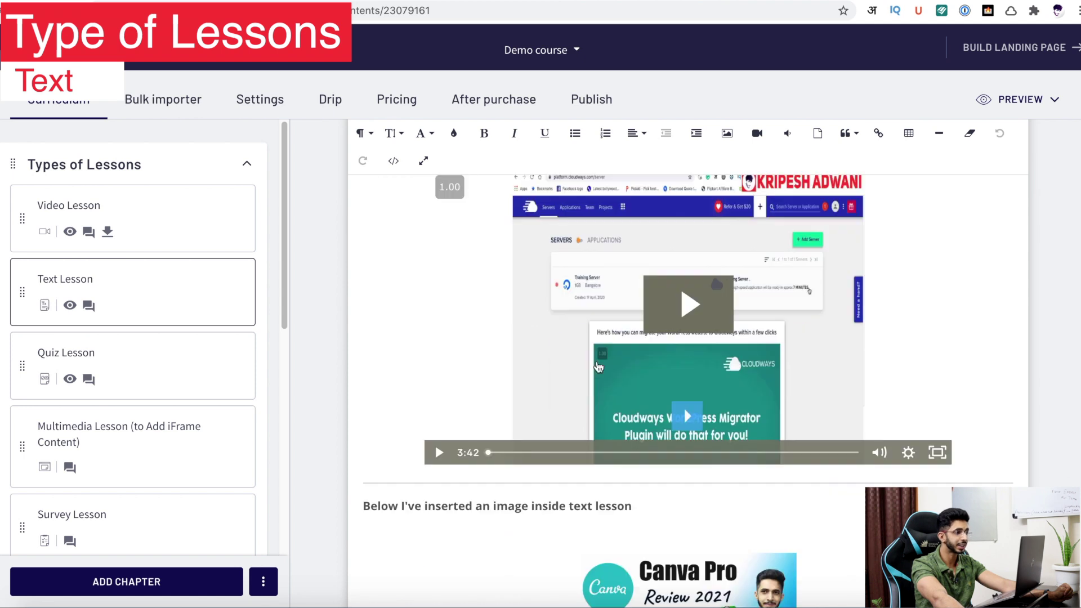
{"action": "scroll", "coordinate": [599, 367], "scroll_direction": "up", "scroll_amount": 3}
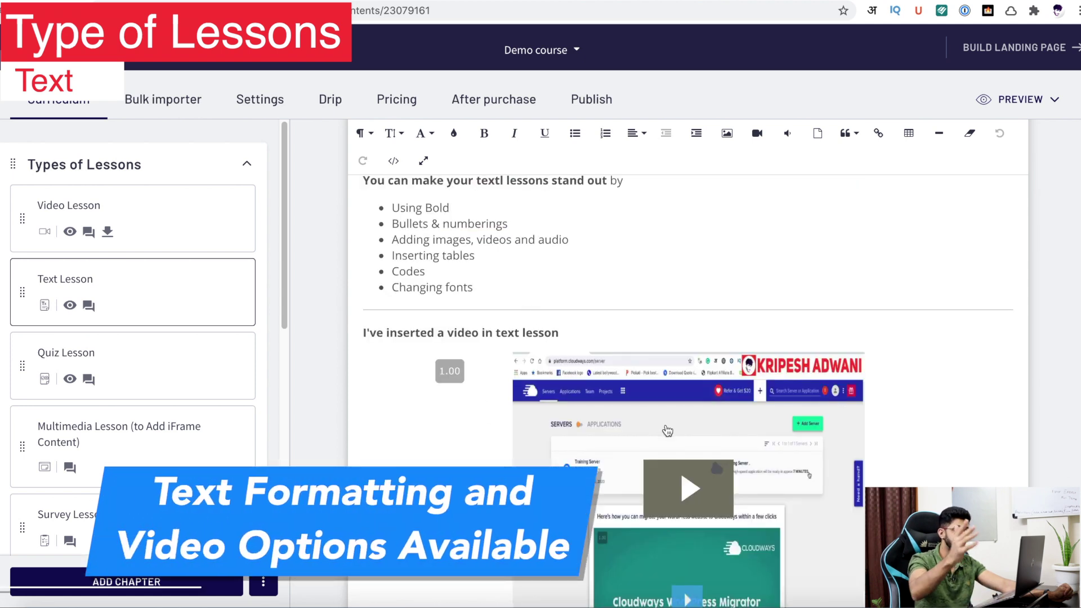
{"action": "scroll", "coordinate": [683, 378], "scroll_direction": "down", "scroll_amount": 4}
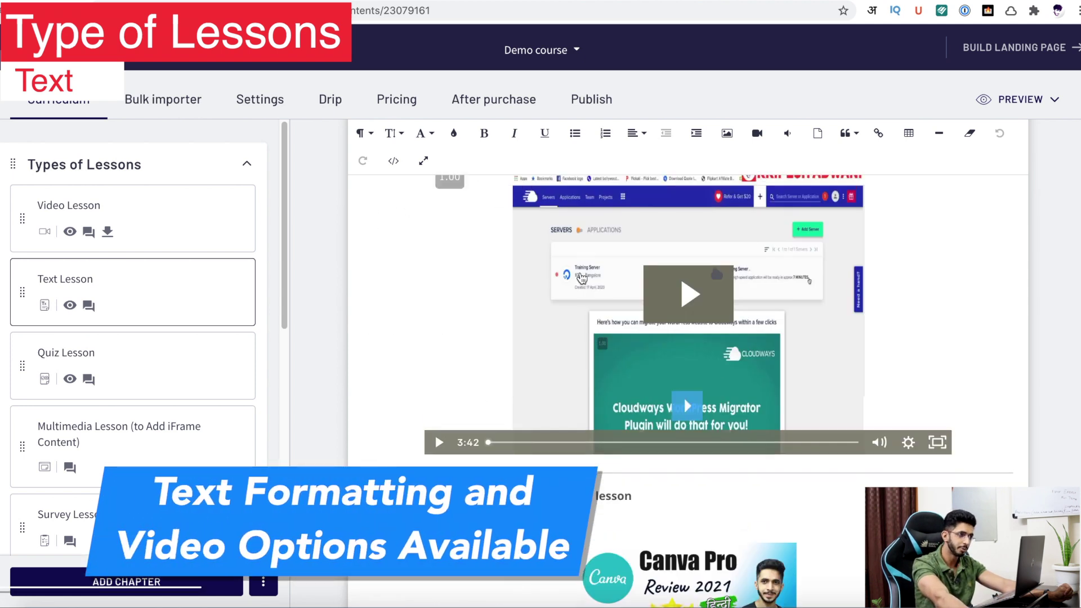
{"action": "scroll", "coordinate": [683, 397], "scroll_direction": "up", "scroll_amount": 1}
{"action": "scroll", "coordinate": [683, 455], "scroll_direction": "down", "scroll_amount": 5}
{"action": "scroll", "coordinate": [585, 271], "scroll_direction": "up", "scroll_amount": 1}
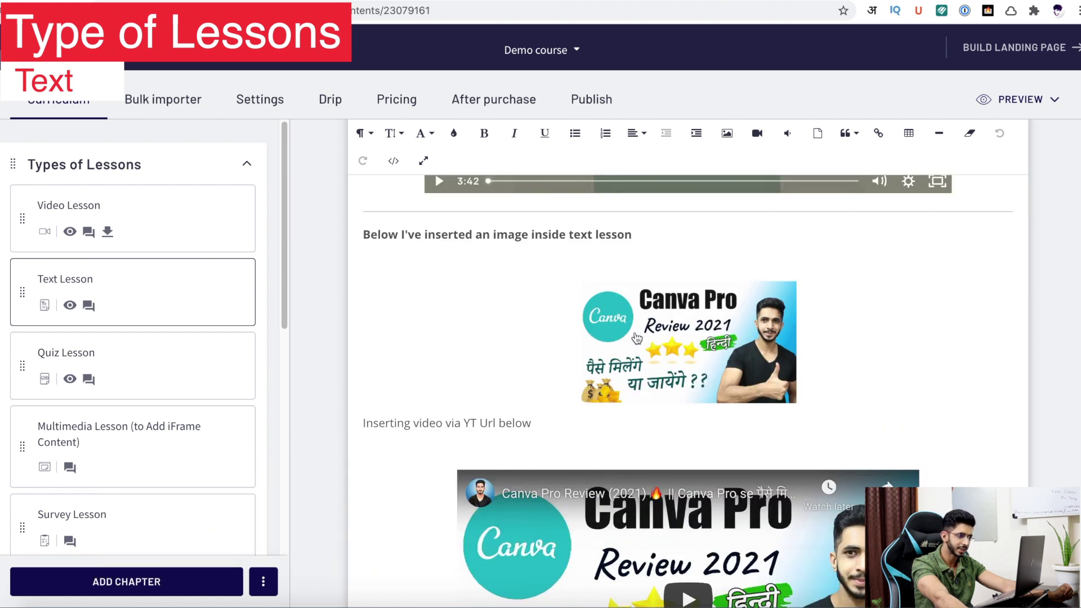
{"action": "scroll", "coordinate": [617, 406], "scroll_direction": "down", "scroll_amount": 4}
- Review the Text Lesson's audio player, MP3 file attachment and coding example sections
{"action": "scroll", "coordinate": [617, 401], "scroll_direction": "down", "scroll_amount": 7}
{"action": "scroll", "coordinate": [613, 388], "scroll_direction": "up", "scroll_amount": 3}
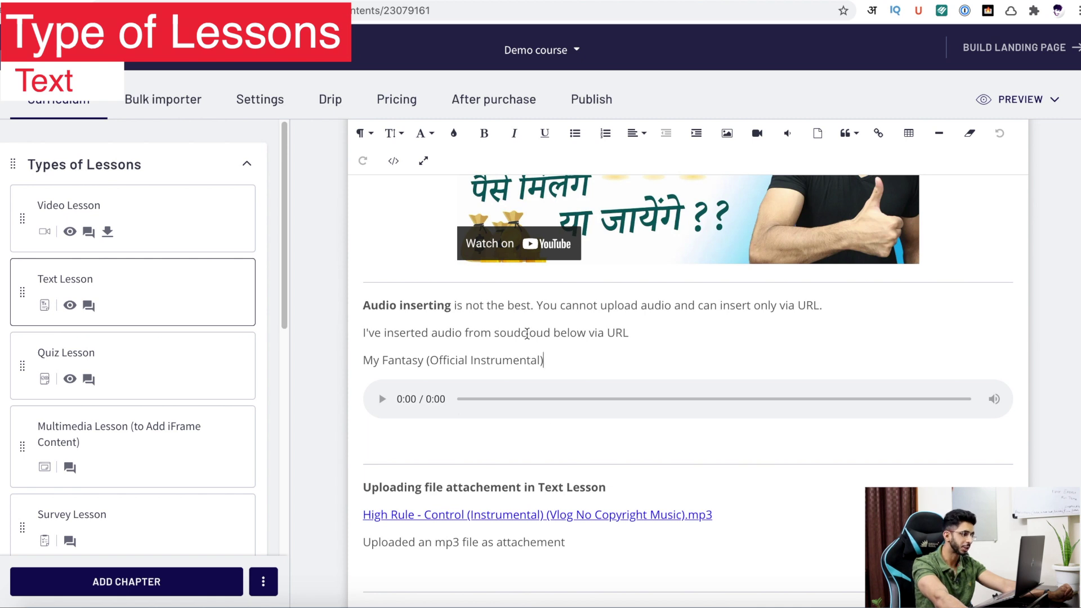
{"action": "scroll", "coordinate": [563, 394], "scroll_direction": "down", "scroll_amount": 1}
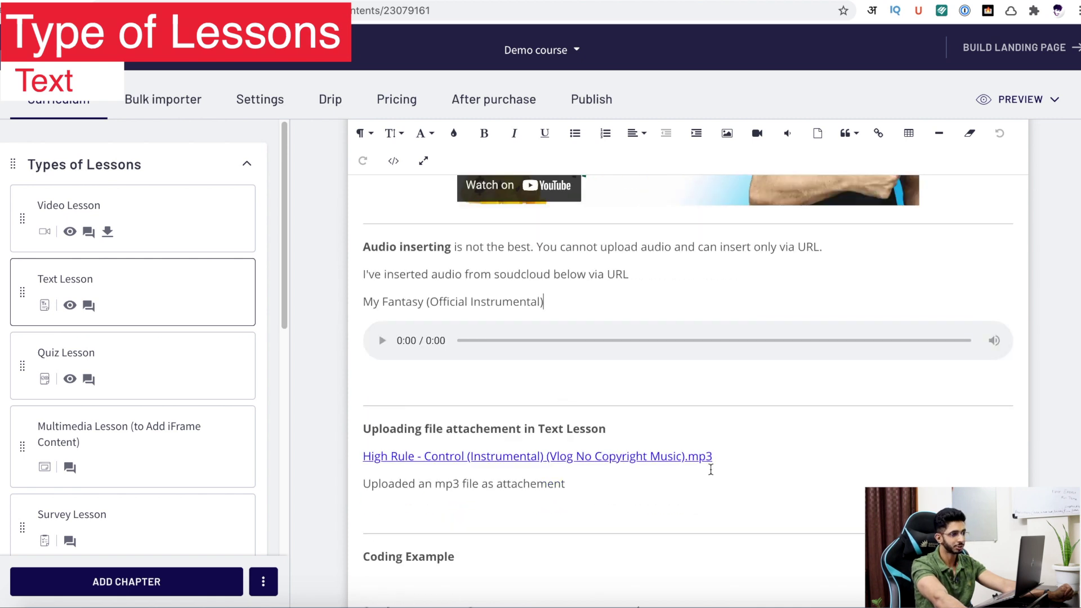
{"action": "left_click", "coordinate": [686, 483]}
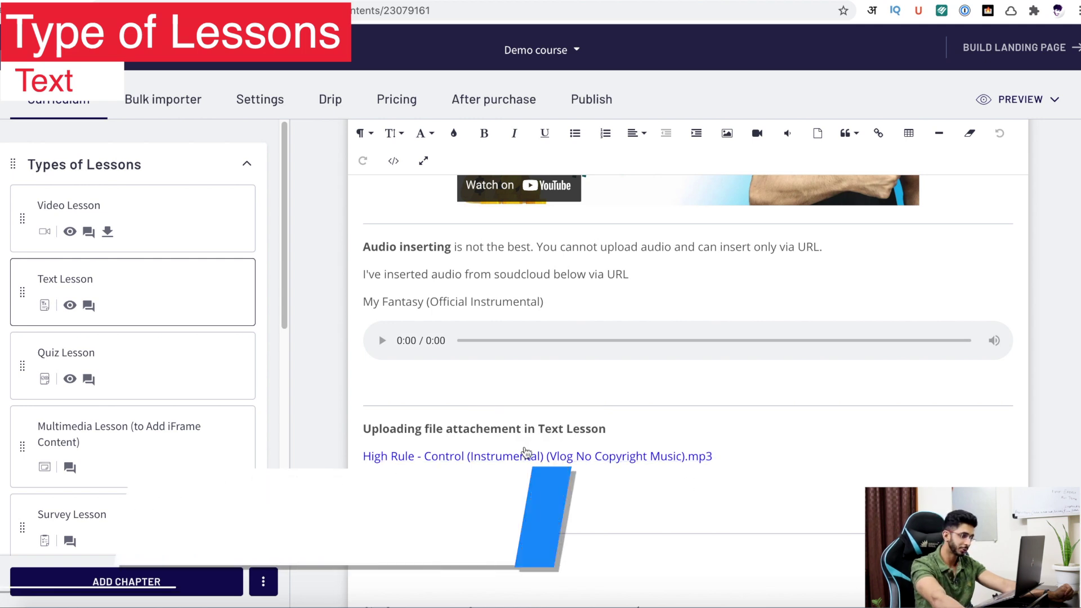
{"action": "scroll", "coordinate": [476, 457], "scroll_direction": "down", "scroll_amount": 5}
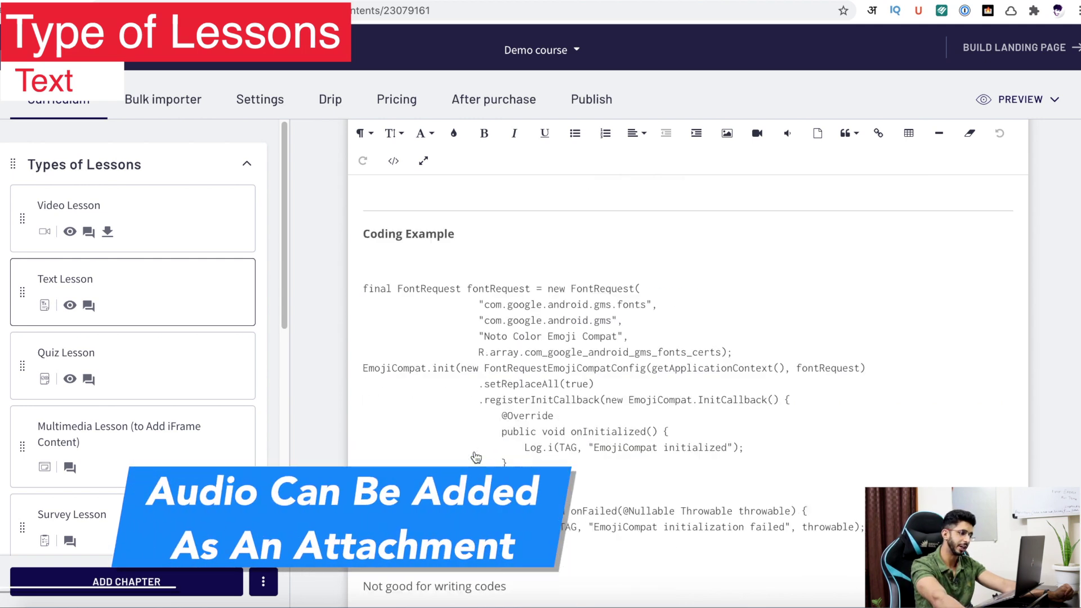
{"action": "scroll", "coordinate": [433, 305], "scroll_direction": "down", "scroll_amount": 3}
{"action": "scroll", "coordinate": [451, 317], "scroll_direction": "up", "scroll_amount": 2}
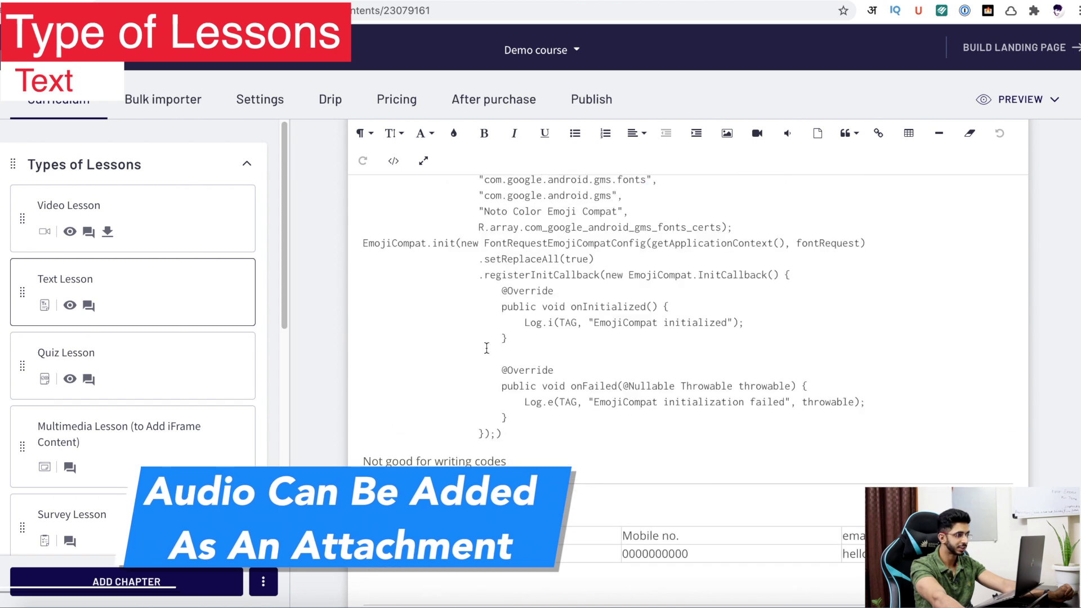
- Select the whole code block under Coding Example with the note below it and inspect how the code is formatted
{"action": "triple_click", "coordinate": [489, 457]}
{"action": "scroll", "coordinate": [473, 450], "scroll_direction": "up", "scroll_amount": 5}
{"action": "left_click_drag", "start_coordinate": [489, 457], "coordinate": [370, 488]}
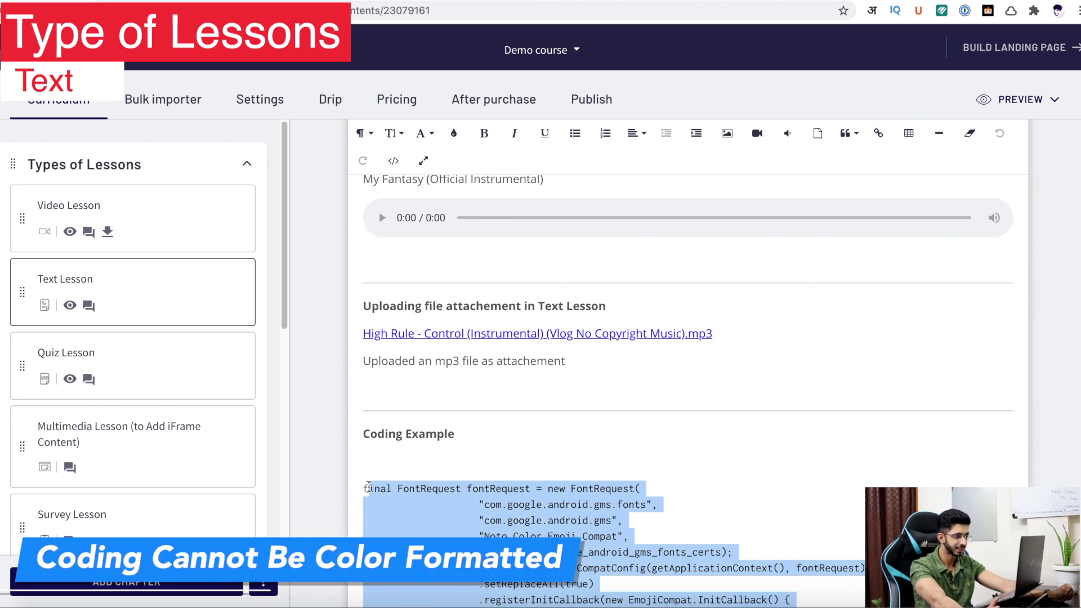
{"action": "scroll", "coordinate": [441, 448], "scroll_direction": "down", "scroll_amount": 2}
{"action": "scroll", "coordinate": [441, 448], "scroll_direction": "down", "scroll_amount": 3}
{"action": "scroll", "coordinate": [578, 510], "scroll_direction": "down", "scroll_amount": 1}
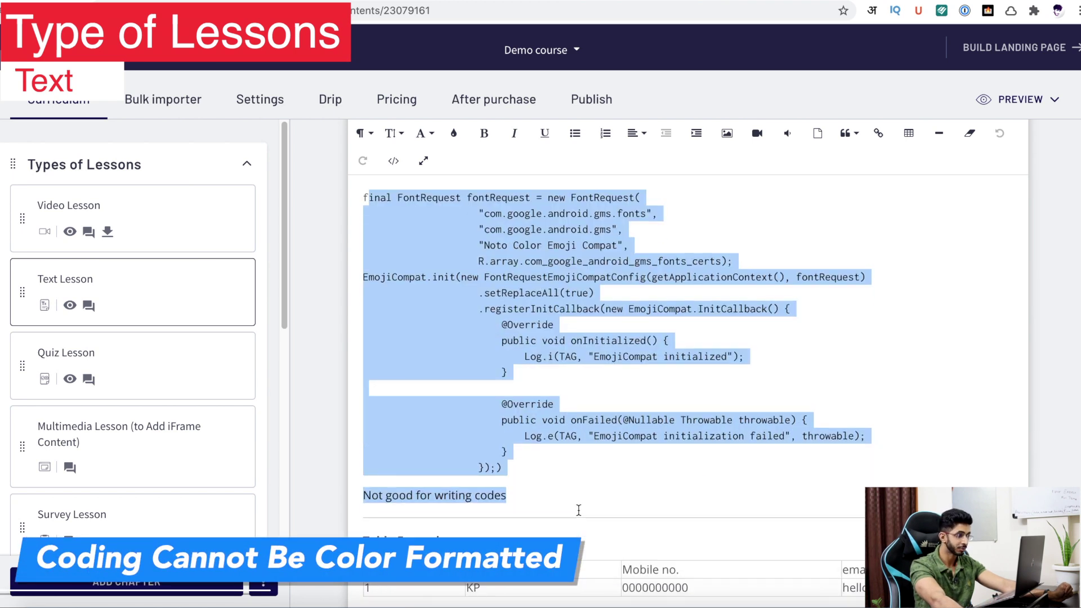
{"action": "scroll", "coordinate": [545, 465], "scroll_direction": "up", "scroll_amount": 2}
{"action": "scroll", "coordinate": [545, 465], "scroll_direction": "down", "scroll_amount": 3}
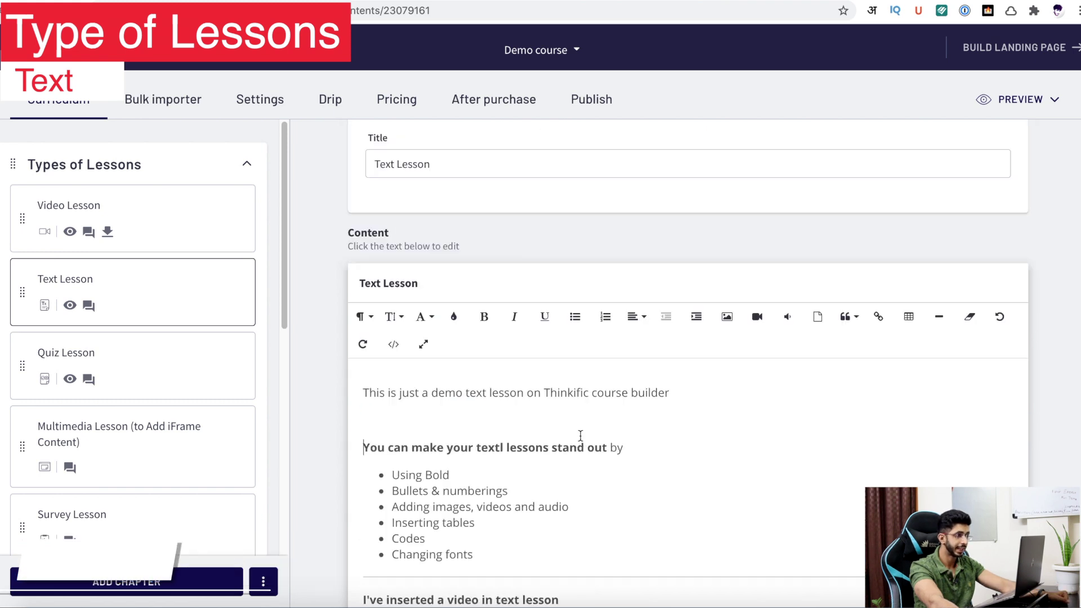
- Check how the formatting toolbar behaves across the Text Lesson's long content
{"action": "scroll", "coordinate": [580, 427], "scroll_direction": "down", "scroll_amount": 14}
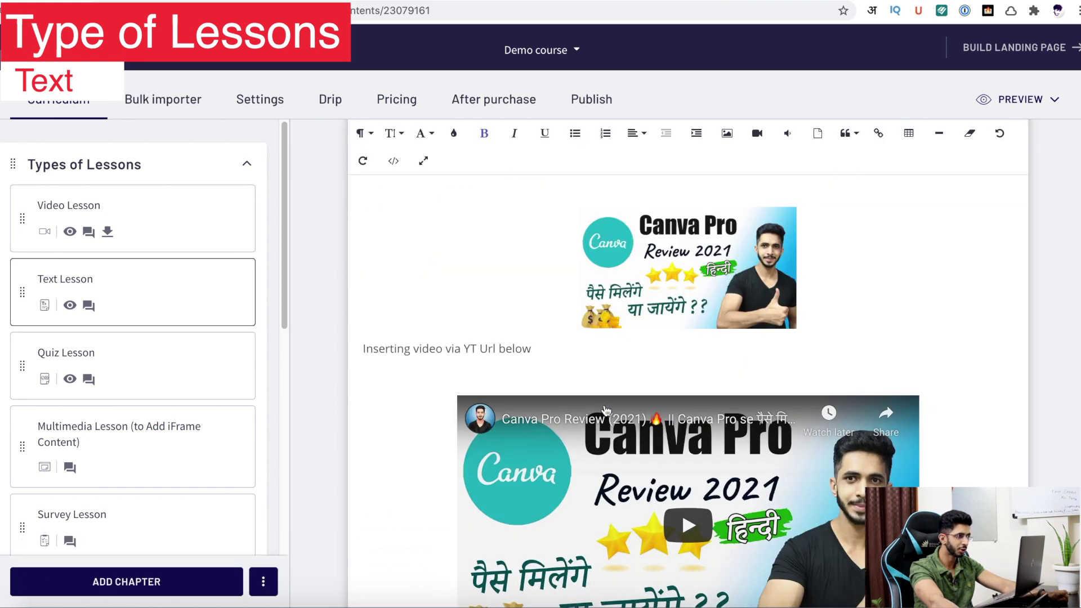
{"action": "scroll", "coordinate": [579, 426], "scroll_direction": "up", "scroll_amount": 7}
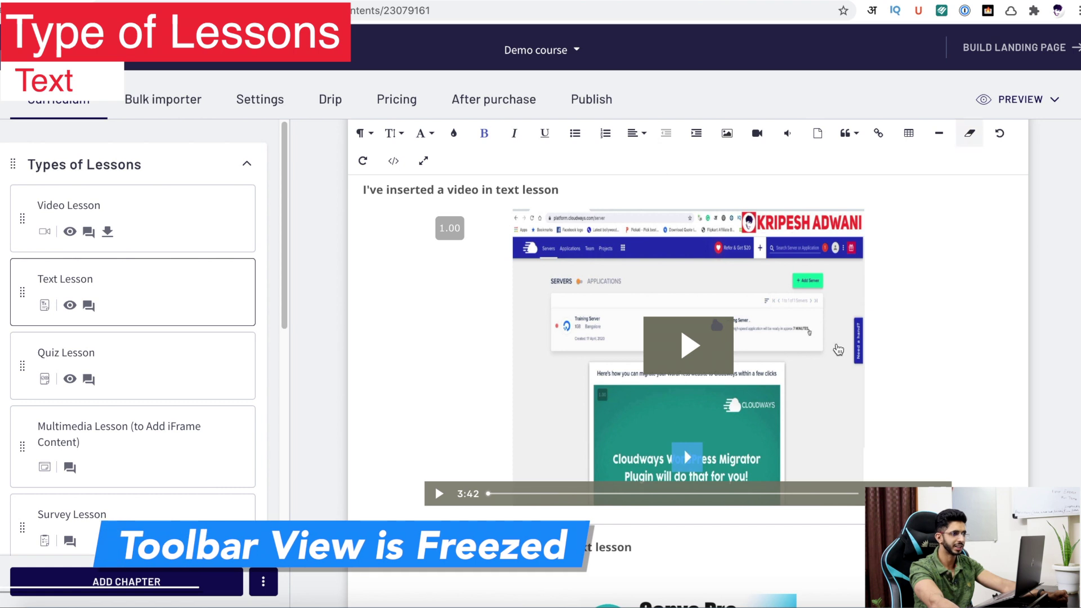
- Review the editor's formatting and insert options, including Insert Table, alongside the Text Lesson's video and image sections
{"action": "scroll", "coordinate": [848, 374], "scroll_direction": "down", "scroll_amount": 3}
{"action": "scroll", "coordinate": [848, 373], "scroll_direction": "down", "scroll_amount": 2}
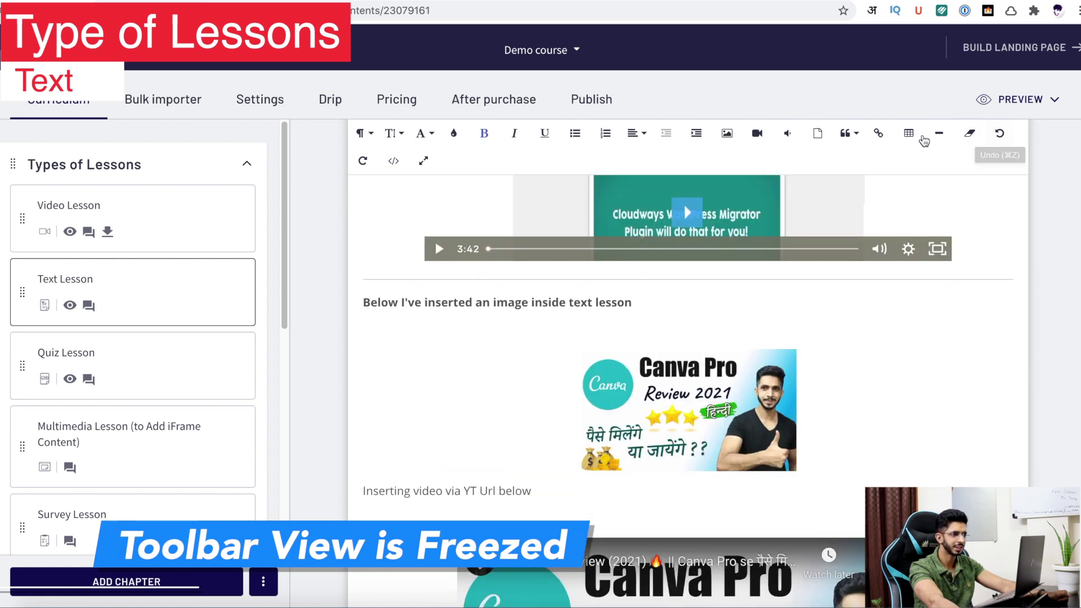
{"action": "scroll", "coordinate": [882, 345], "scroll_direction": "down", "scroll_amount": 1}
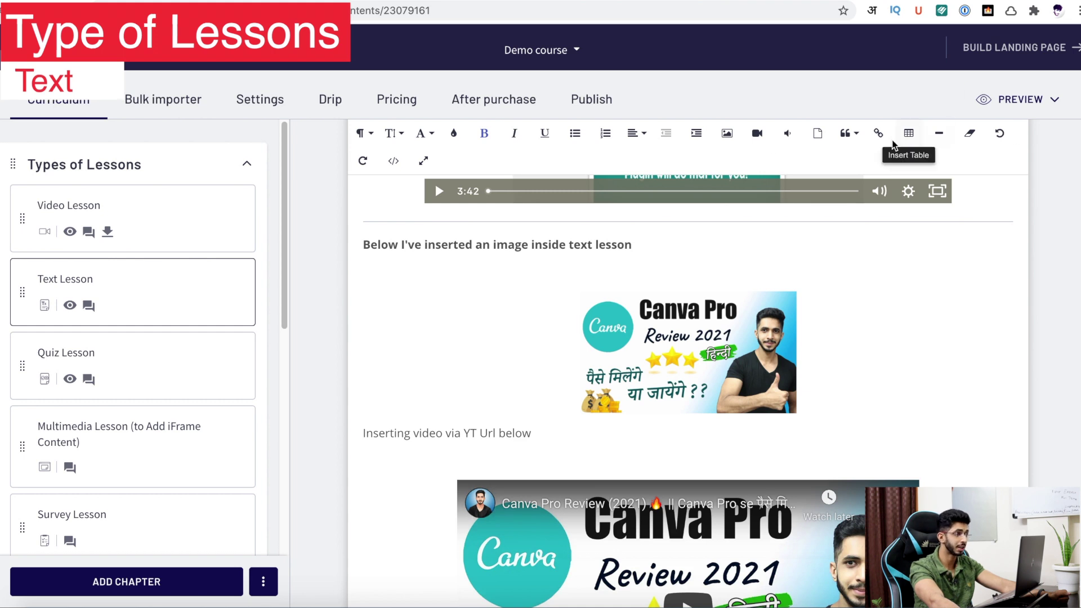
{"action": "scroll", "coordinate": [507, 338], "scroll_direction": "down", "scroll_amount": 4}
- Open the Quiz Lesson and expand Question #1 to examine its question type and question text
{"action": "left_click", "coordinate": [166, 370]}
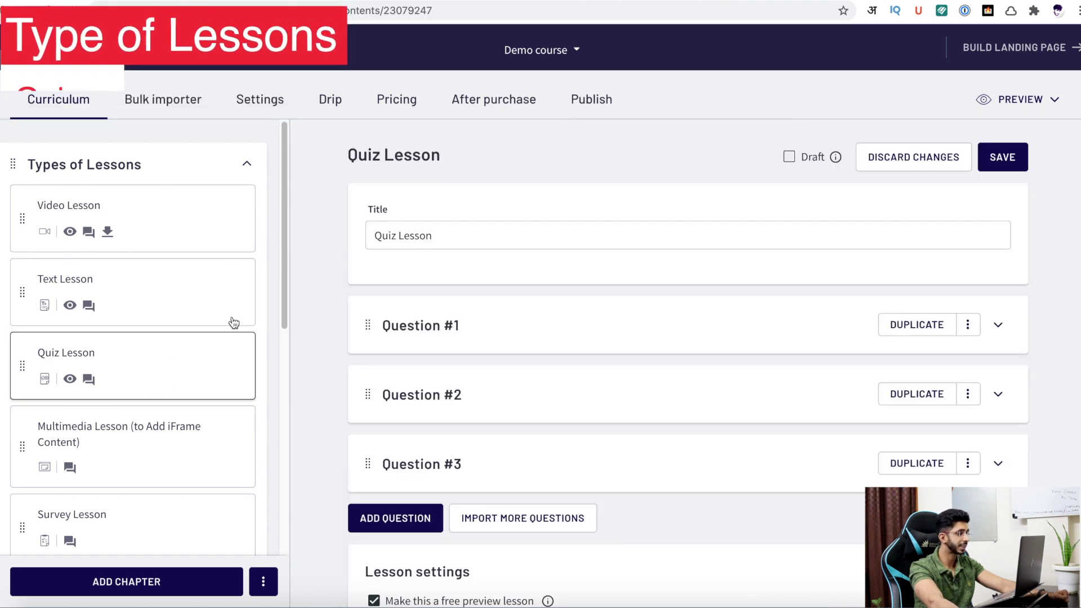
{"action": "scroll", "coordinate": [329, 264], "scroll_direction": "down", "scroll_amount": 2}
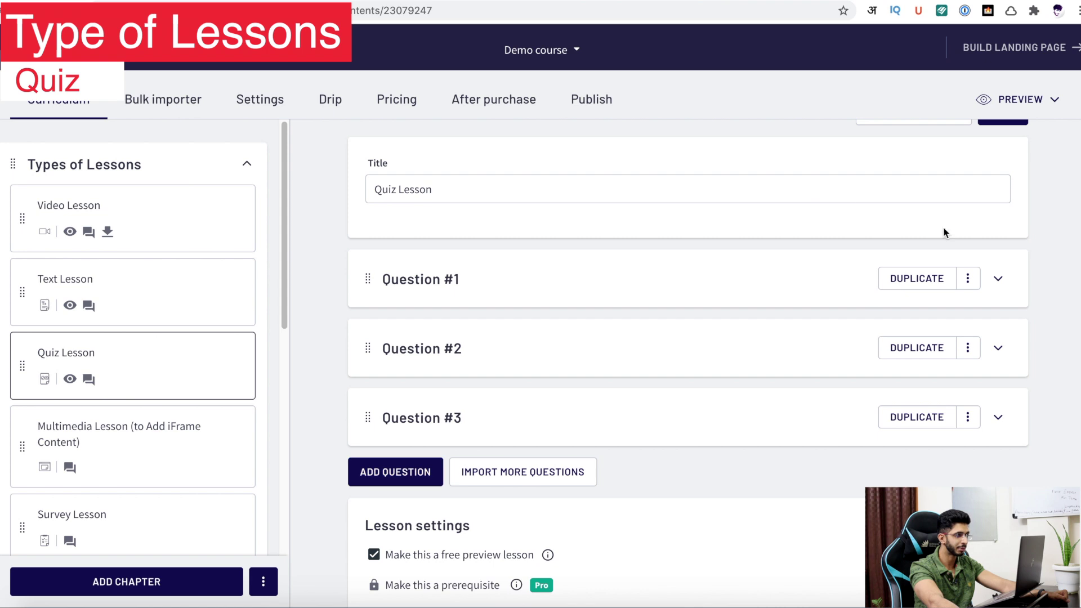
{"action": "left_click", "coordinate": [997, 278]}
{"action": "scroll", "coordinate": [434, 391], "scroll_direction": "down", "scroll_amount": 3}
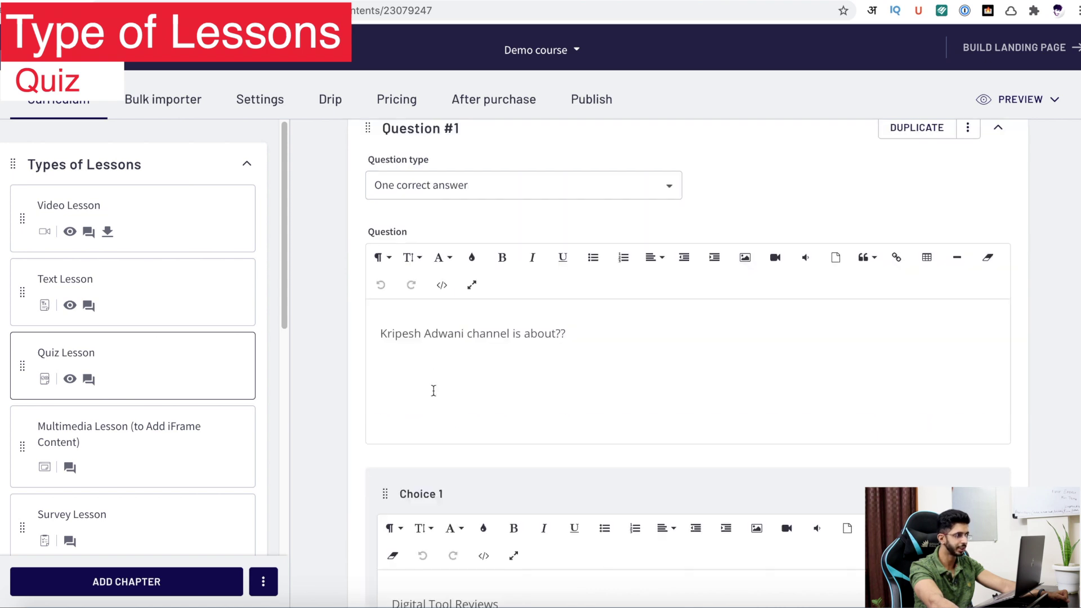
{"action": "scroll", "coordinate": [316, 278], "scroll_direction": "up", "scroll_amount": 1}
{"action": "scroll", "coordinate": [459, 214], "scroll_direction": "down", "scroll_amount": 2}
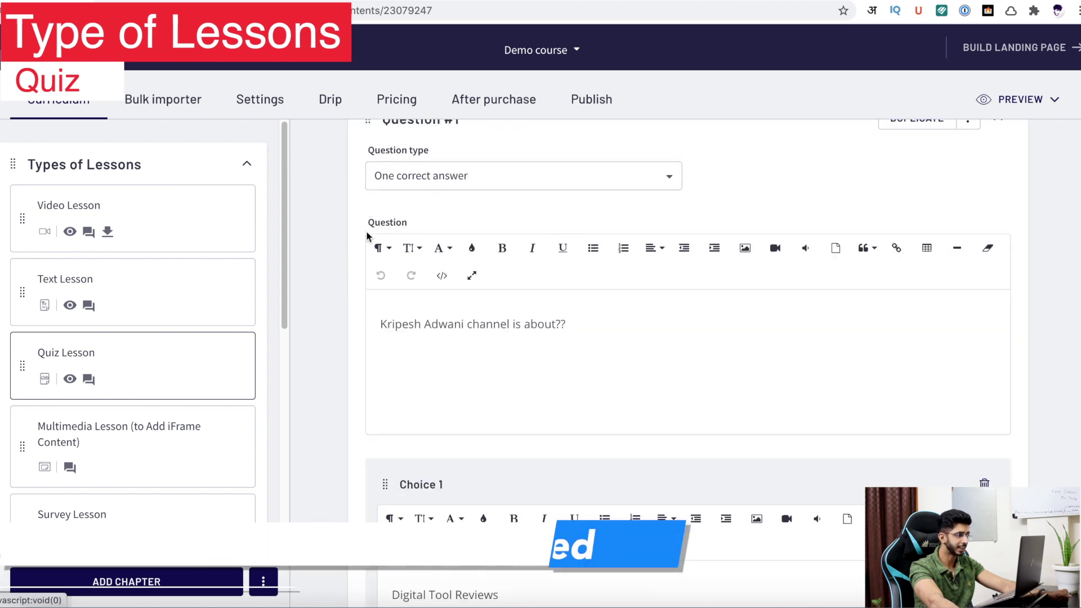
{"action": "scroll", "coordinate": [499, 360], "scroll_direction": "down", "scroll_amount": 4}
{"action": "scroll", "coordinate": [363, 388], "scroll_direction": "up", "scroll_amount": 4}
{"action": "left_click", "coordinate": [498, 302]}
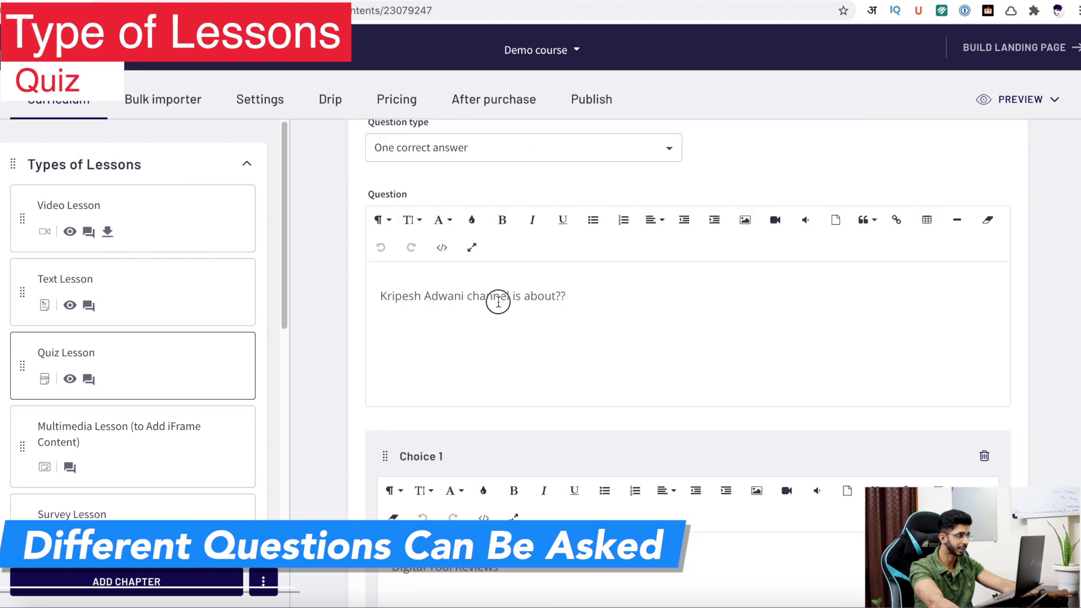
- Review Question #1's answer choices, the correct-answer setting and the Explanation field in the Quiz Lesson
{"action": "scroll", "coordinate": [372, 318], "scroll_direction": "down", "scroll_amount": 7}
{"action": "scroll", "coordinate": [355, 304], "scroll_direction": "up", "scroll_amount": 4}
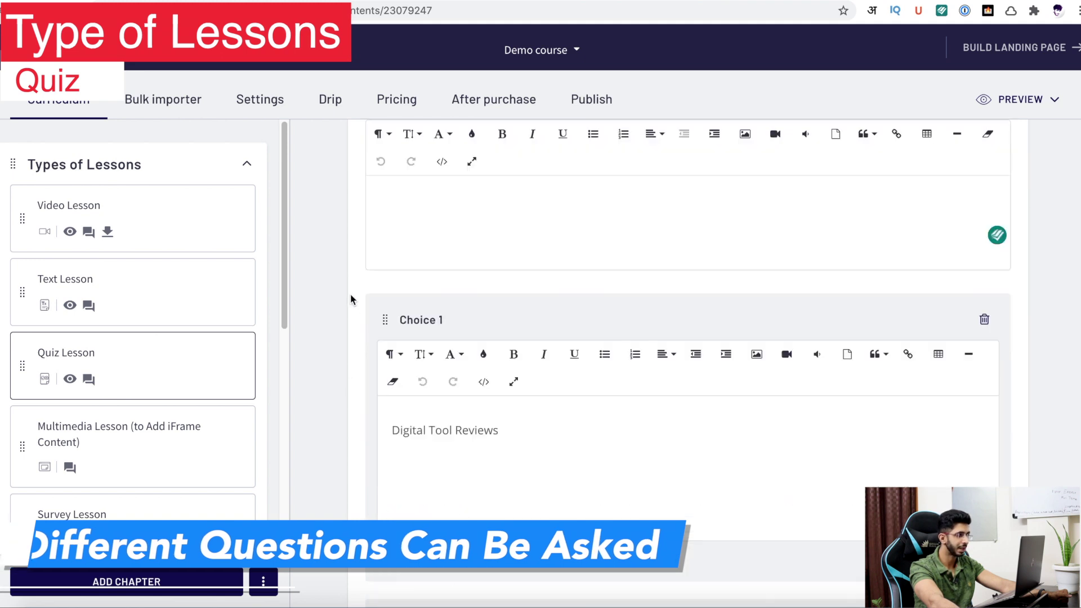
{"action": "left_click", "coordinate": [569, 477]}
{"action": "scroll", "coordinate": [428, 428], "scroll_direction": "down", "scroll_amount": 12}
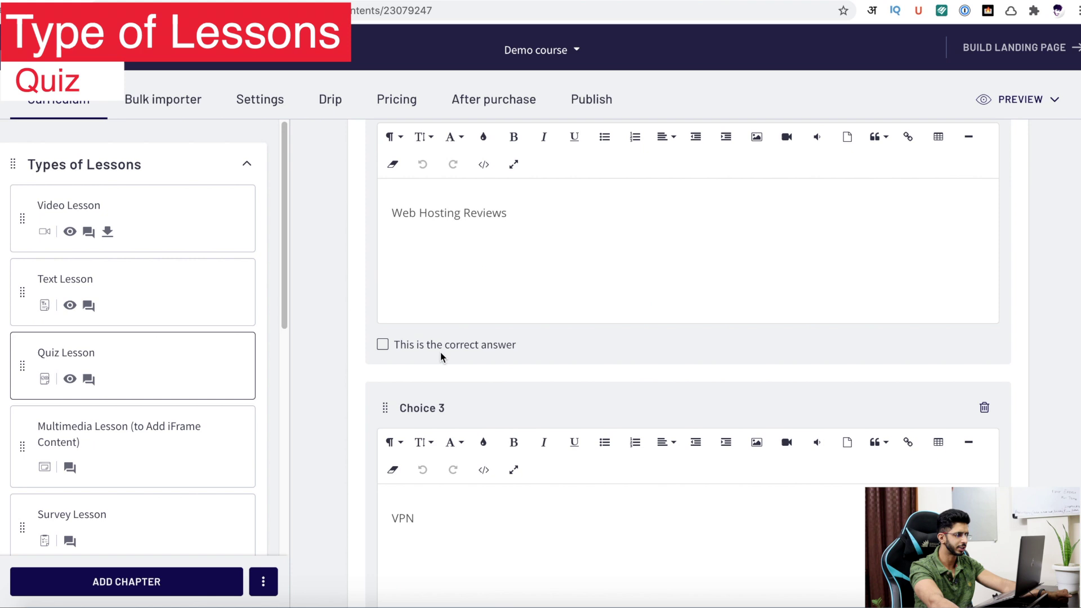
{"action": "scroll", "coordinate": [441, 353], "scroll_direction": "down", "scroll_amount": 10}
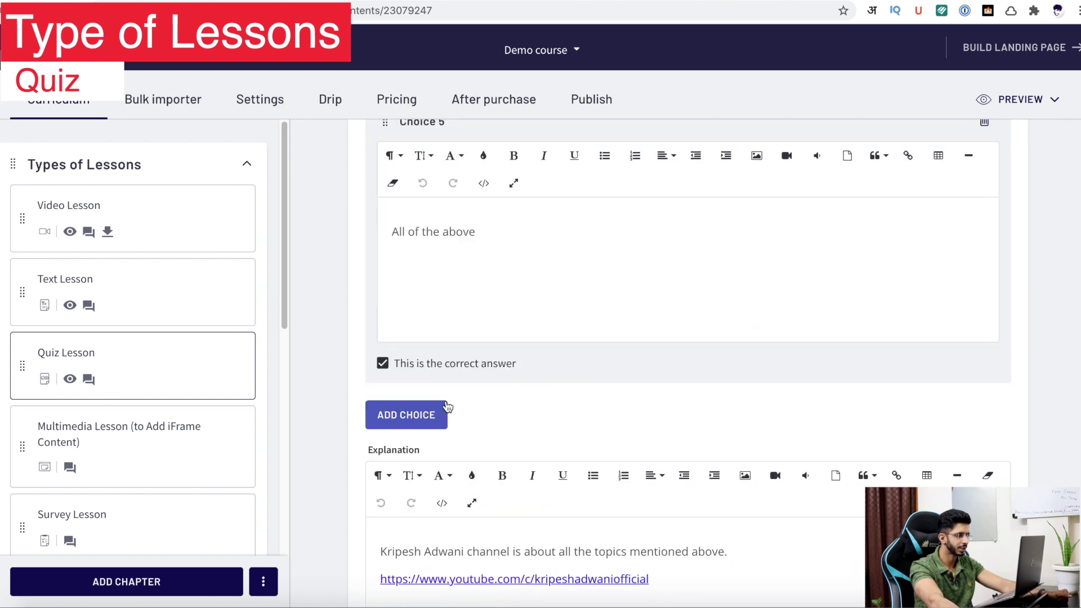
{"action": "scroll", "coordinate": [451, 397], "scroll_direction": "up", "scroll_amount": 2}
{"action": "scroll", "coordinate": [453, 355], "scroll_direction": "down", "scroll_amount": 6}
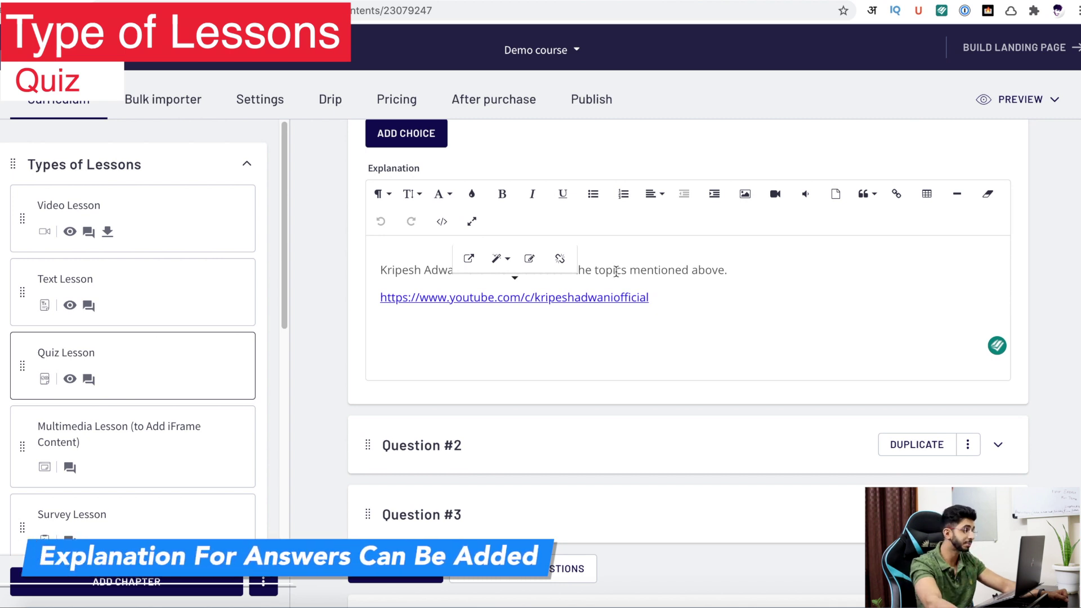
{"action": "scroll", "coordinate": [409, 185], "scroll_direction": "up", "scroll_amount": 1}
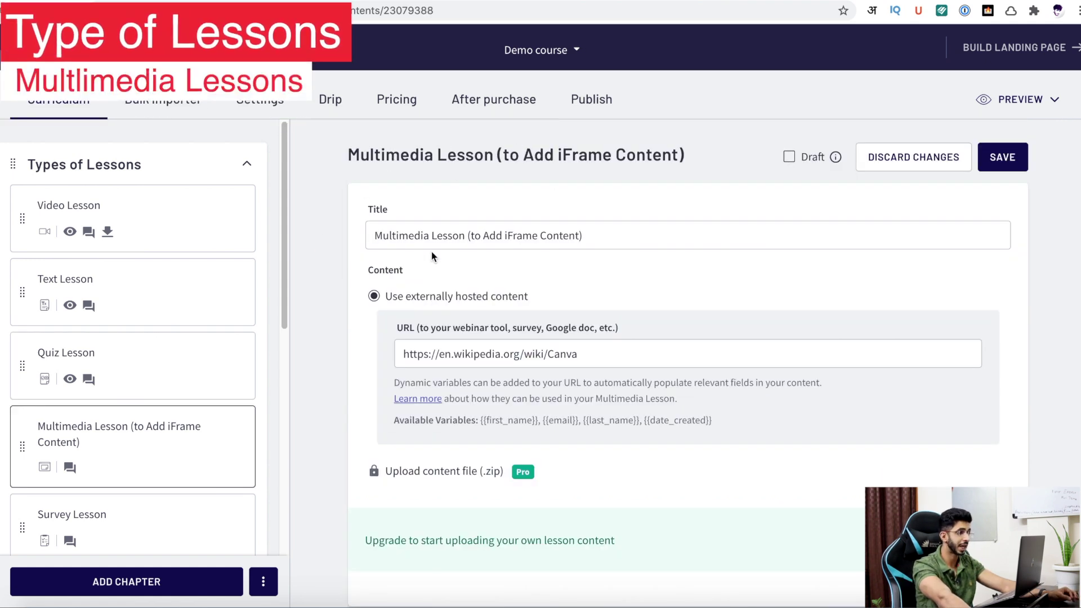
- Examine the Multimedia Lesson's externally hosted content URL, its available variables and the content file upload option
{"action": "scroll", "coordinate": [308, 336], "scroll_direction": "down", "scroll_amount": 1}
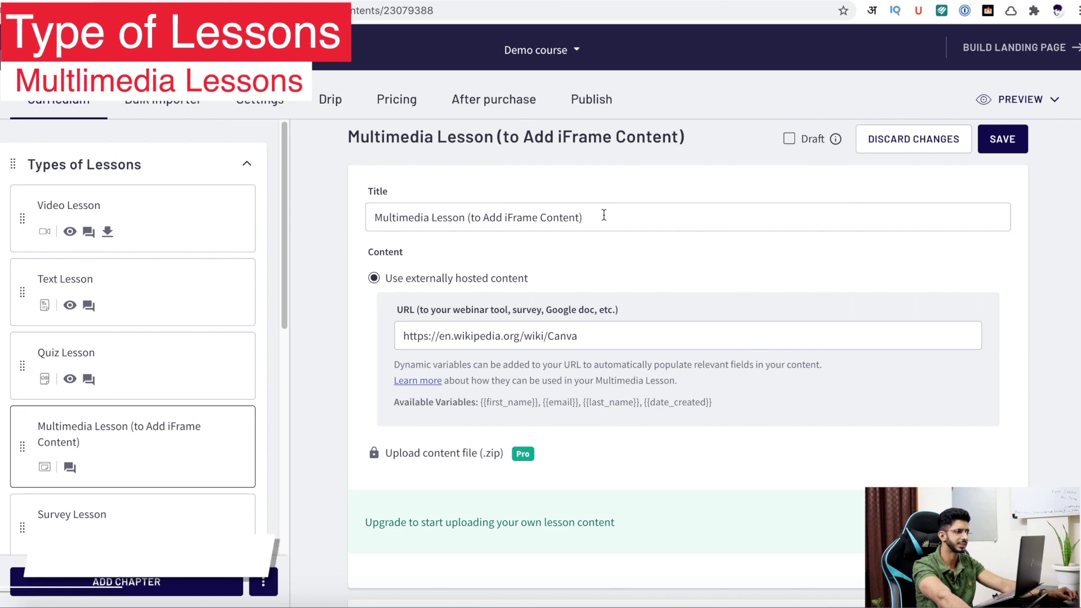
{"action": "scroll", "coordinate": [617, 389], "scroll_direction": "down", "scroll_amount": 1}
{"action": "left_click_drag", "start_coordinate": [590, 313], "coordinate": [382, 307]}
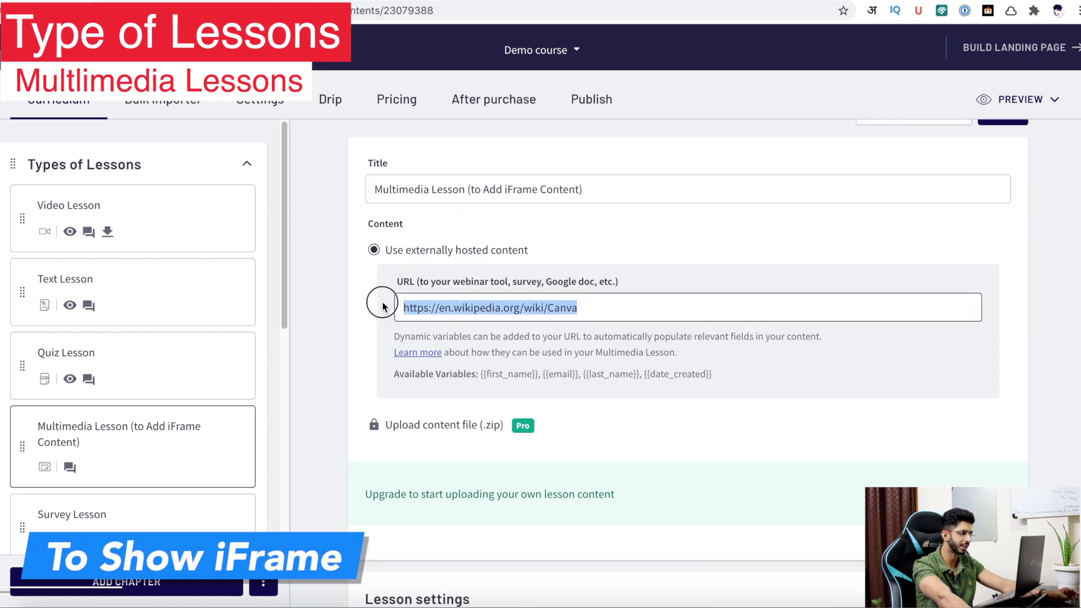
{"action": "left_click", "coordinate": [357, 305]}
{"action": "scroll", "coordinate": [876, 234], "scroll_direction": "up", "scroll_amount": 2}
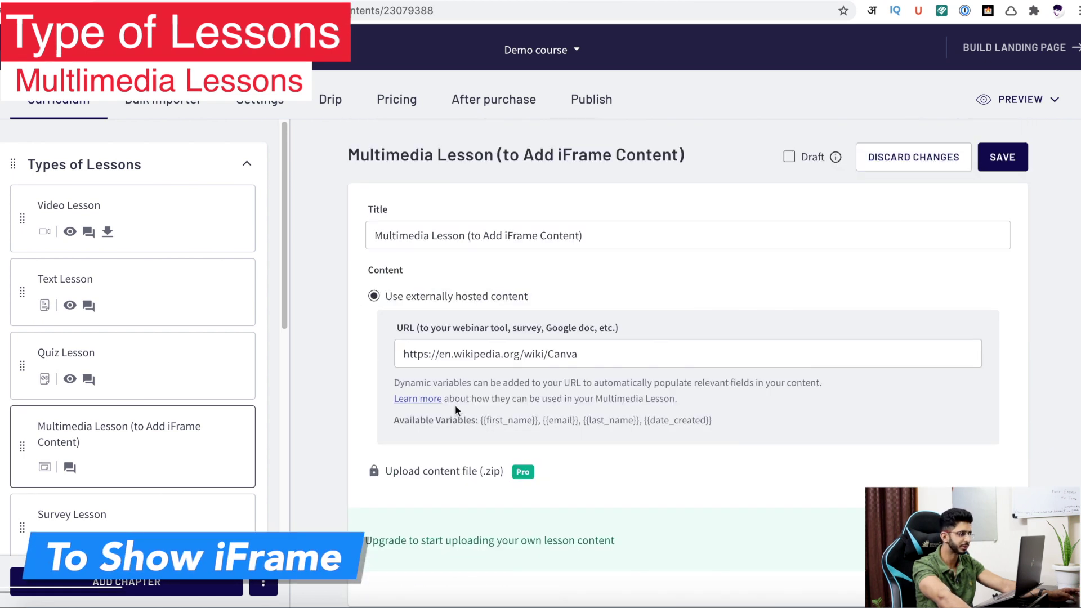
{"action": "scroll", "coordinate": [455, 404], "scroll_direction": "down", "scroll_amount": 3}
- Open the Survey Lesson and look over its list of questions and lesson settings
{"action": "scroll", "coordinate": [193, 437], "scroll_direction": "down", "scroll_amount": 1}
{"action": "left_click", "coordinate": [147, 469]}
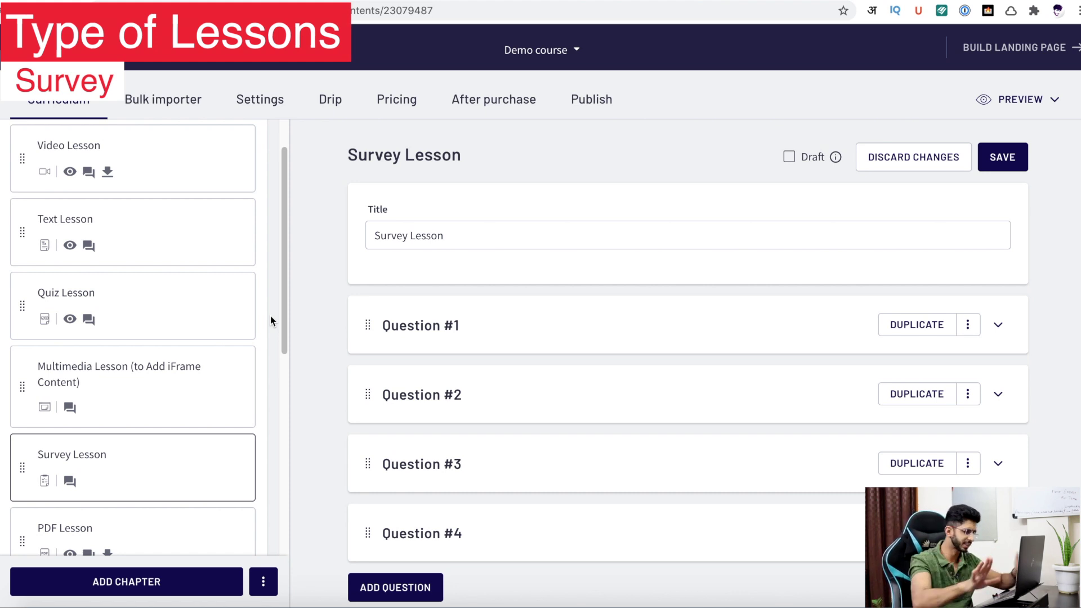
{"action": "scroll", "coordinate": [526, 340], "scroll_direction": "down", "scroll_amount": 5}
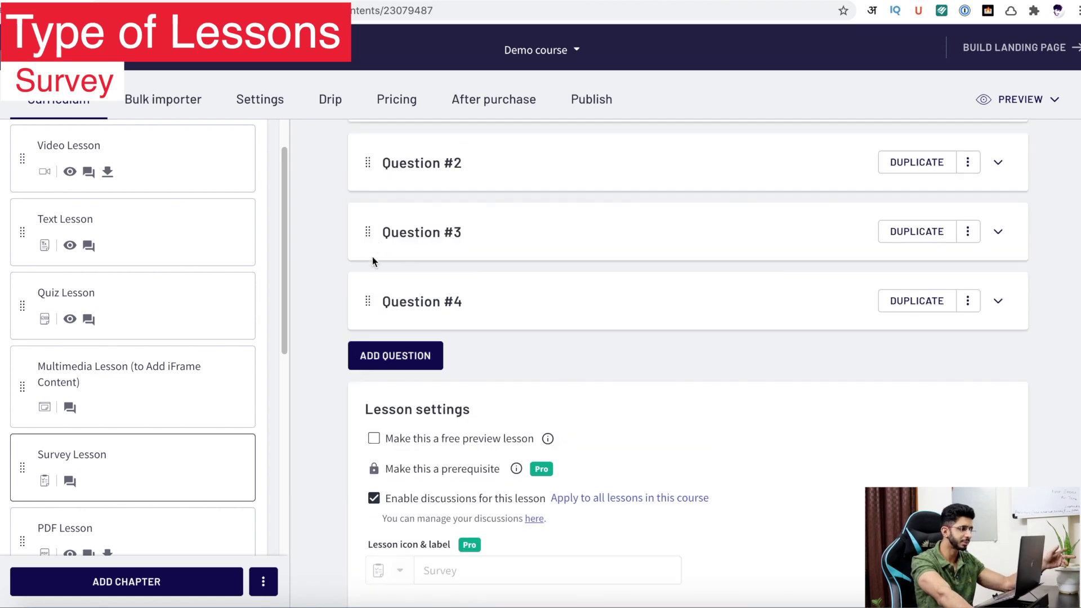
{"action": "scroll", "coordinate": [373, 260], "scroll_direction": "up", "scroll_amount": 2}
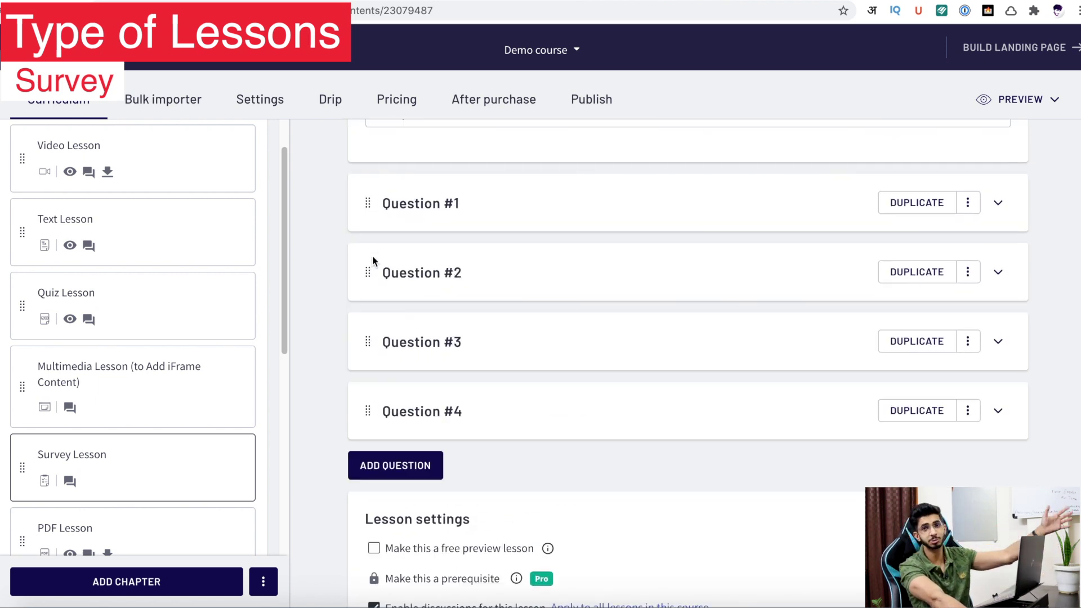
{"action": "scroll", "coordinate": [646, 244], "scroll_direction": "up", "scroll_amount": 2}
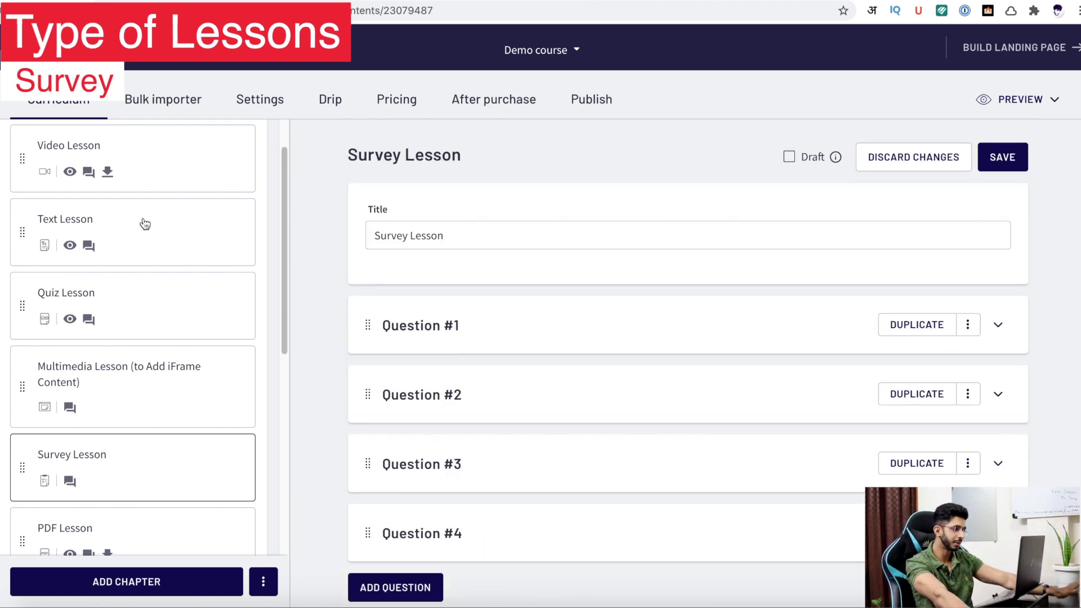
{"action": "scroll", "coordinate": [462, 174], "scroll_direction": "down", "scroll_amount": 1}
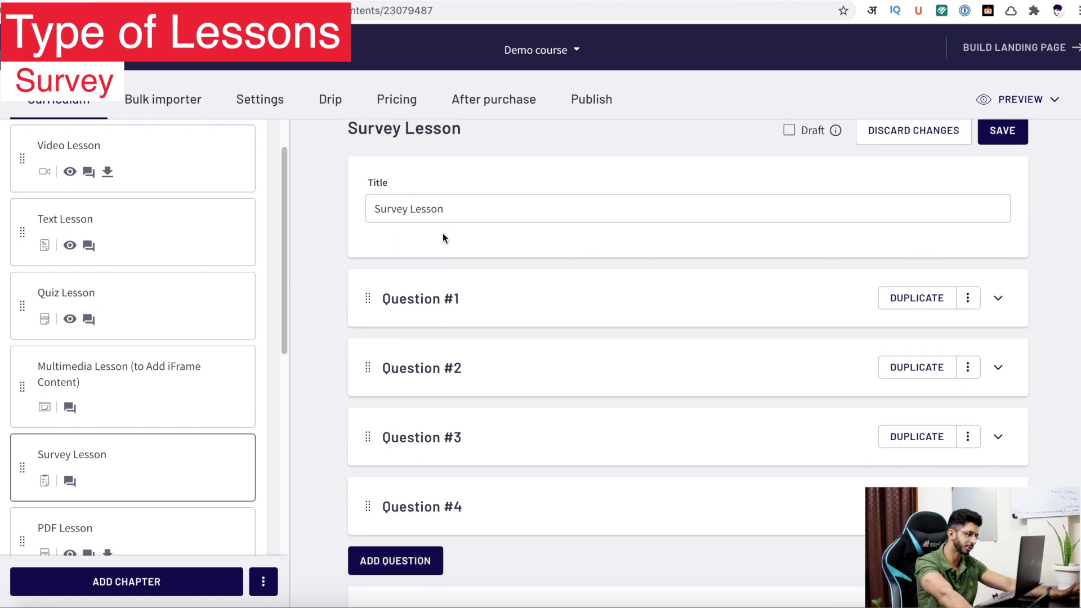
- Expand the Survey Lesson's Question #1 and view the available question types without changing the current one
{"action": "left_click", "coordinate": [998, 289]}
{"action": "scroll", "coordinate": [463, 282], "scroll_direction": "down", "scroll_amount": 4}
{"action": "scroll", "coordinate": [445, 209], "scroll_direction": "up", "scroll_amount": 1}
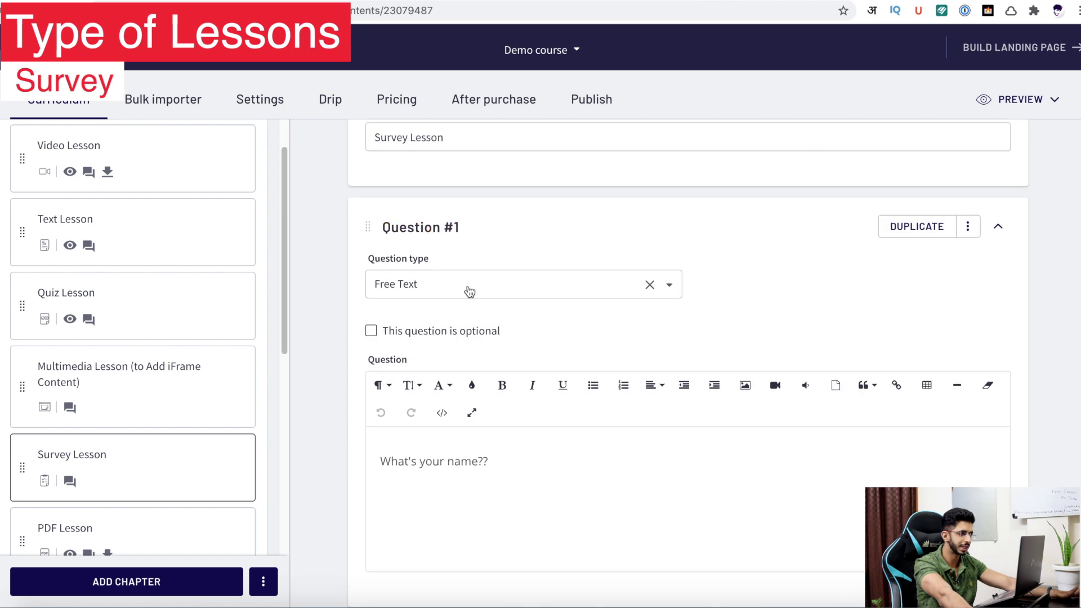
{"action": "left_click", "coordinate": [467, 297]}
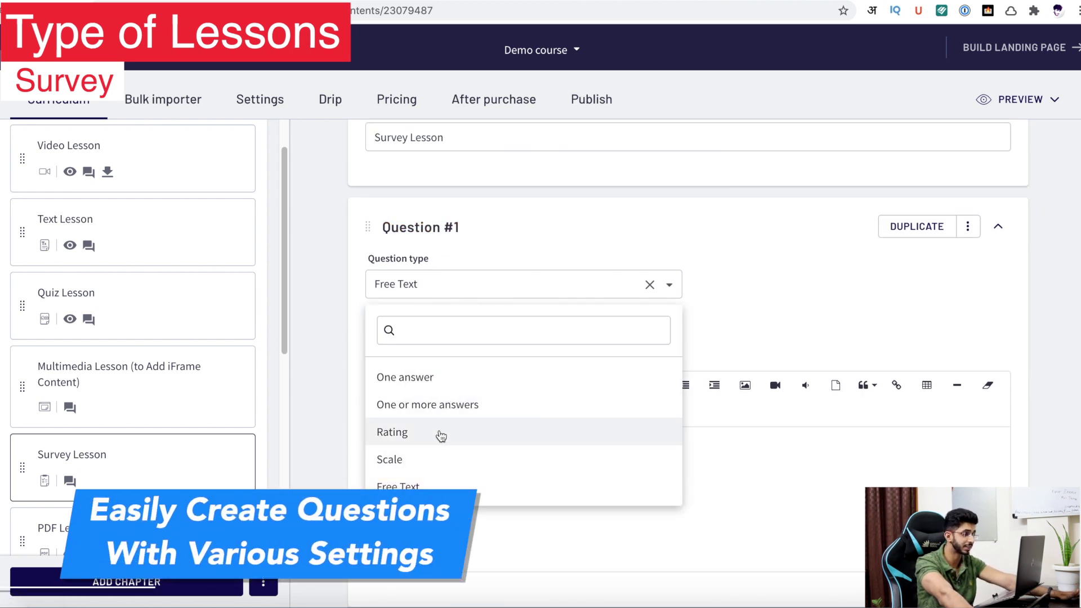
{"action": "left_click", "coordinate": [314, 357]}
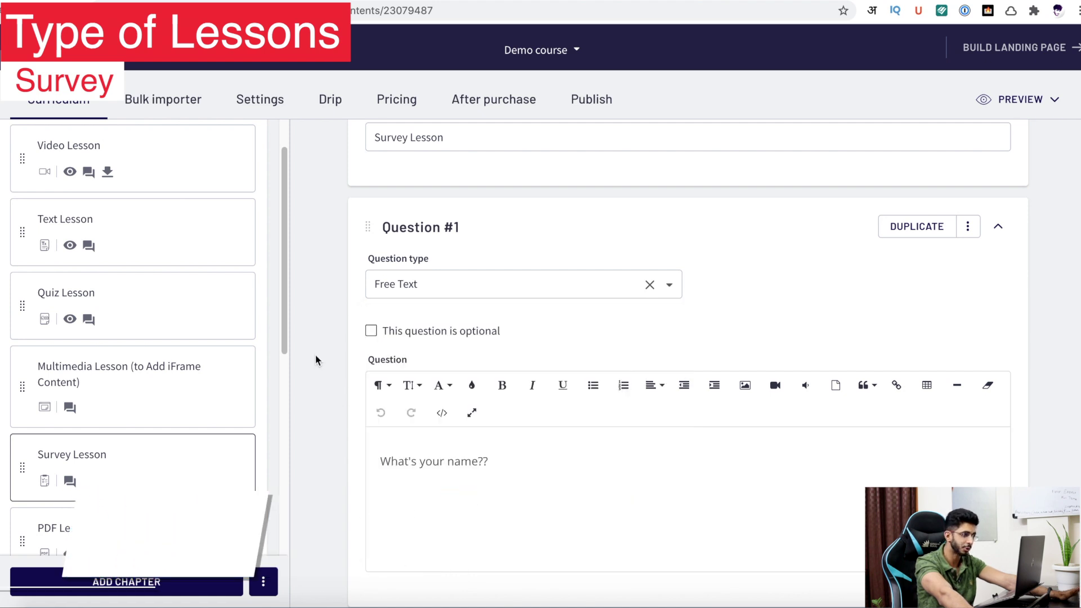
- Open the PDF Lesson and review its uploaded file, lesson settings and preview options
{"action": "scroll", "coordinate": [183, 347], "scroll_direction": "down", "scroll_amount": 1}
{"action": "scroll", "coordinate": [172, 477], "scroll_direction": "down", "scroll_amount": 1}
{"action": "left_click", "coordinate": [172, 477]}
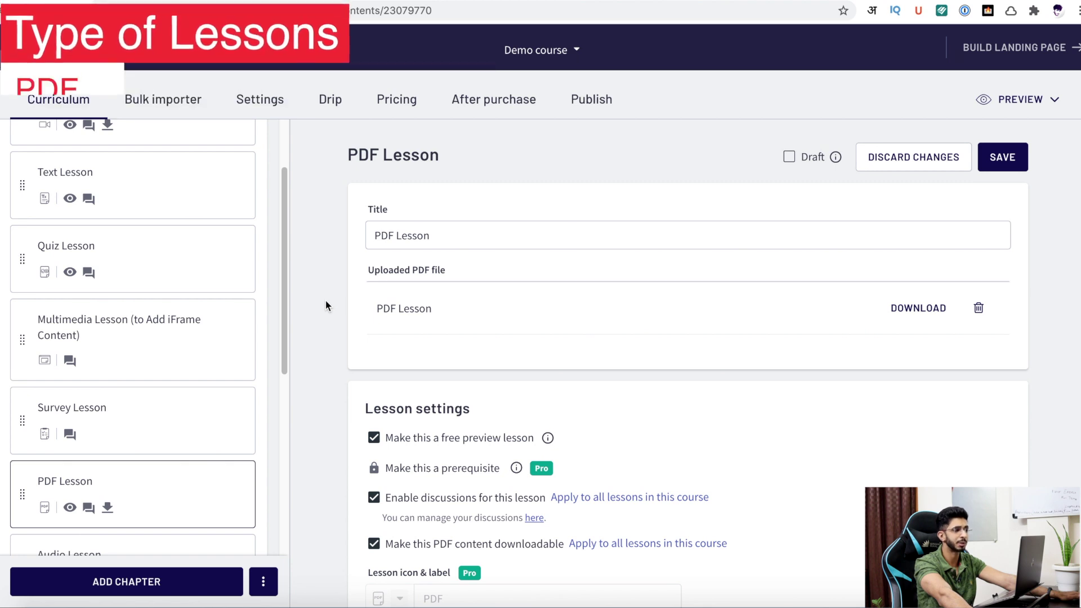
{"action": "scroll", "coordinate": [345, 337], "scroll_direction": "down", "scroll_amount": 5}
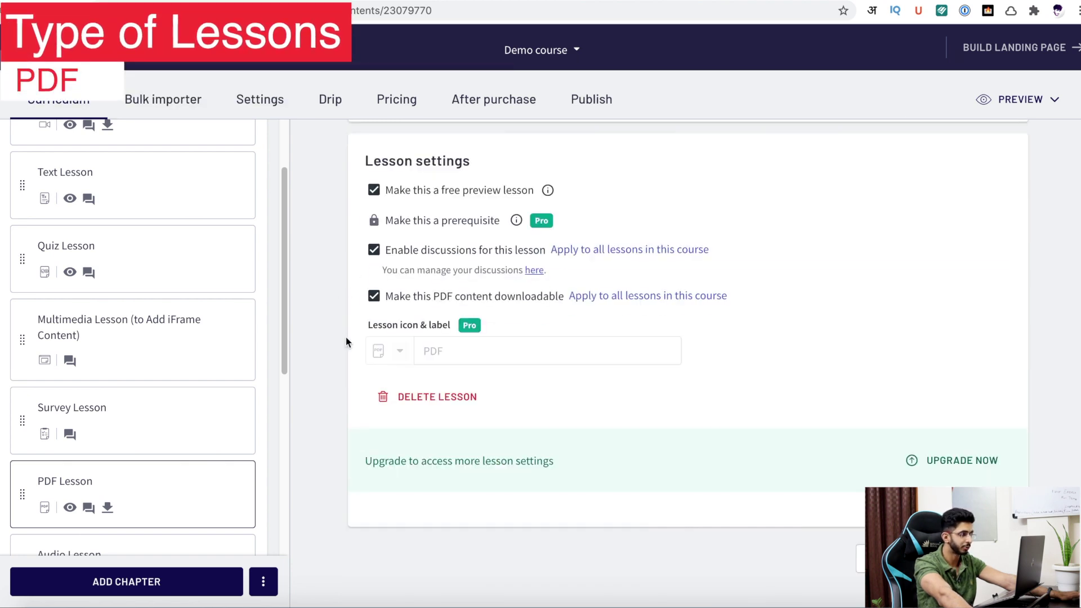
{"action": "scroll", "coordinate": [346, 335], "scroll_direction": "up", "scroll_amount": 5}
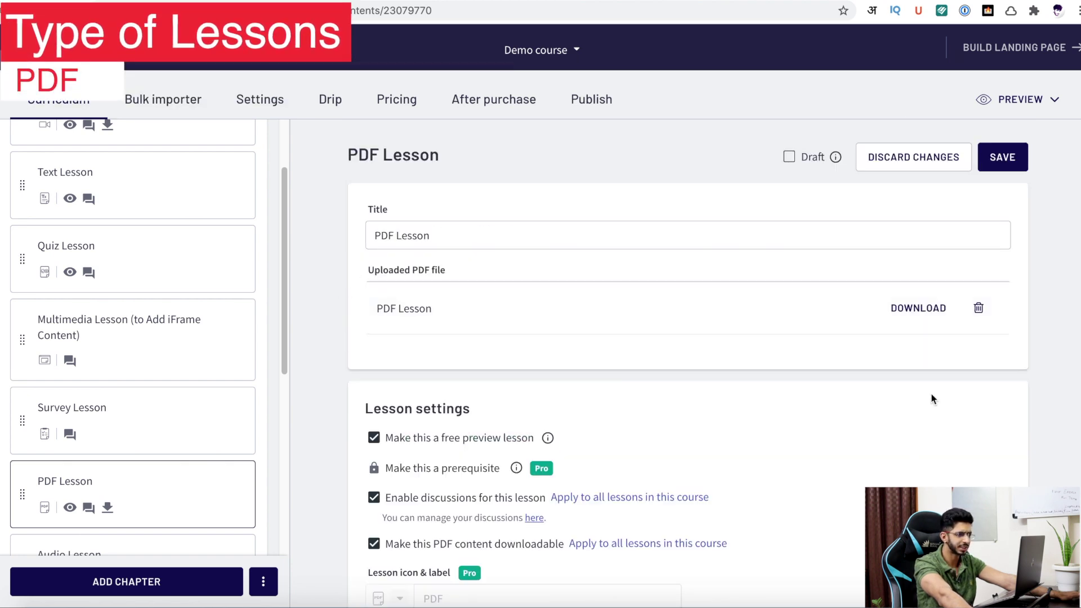
{"action": "left_click", "coordinate": [1055, 100]}
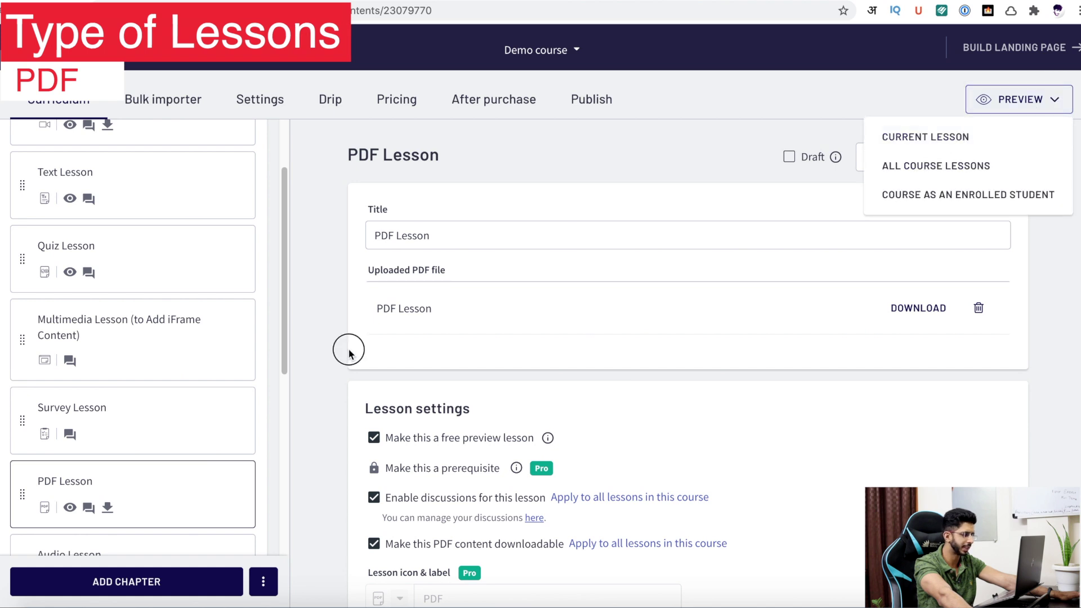
- Open the Audio Lesson and review its text content, uploaded audio player and lesson settings
{"action": "scroll", "coordinate": [122, 394], "scroll_direction": "down", "scroll_amount": 8}
{"action": "scroll", "coordinate": [151, 258], "scroll_direction": "up", "scroll_amount": 3}
{"action": "scroll", "coordinate": [163, 202], "scroll_direction": "up", "scroll_amount": 2}
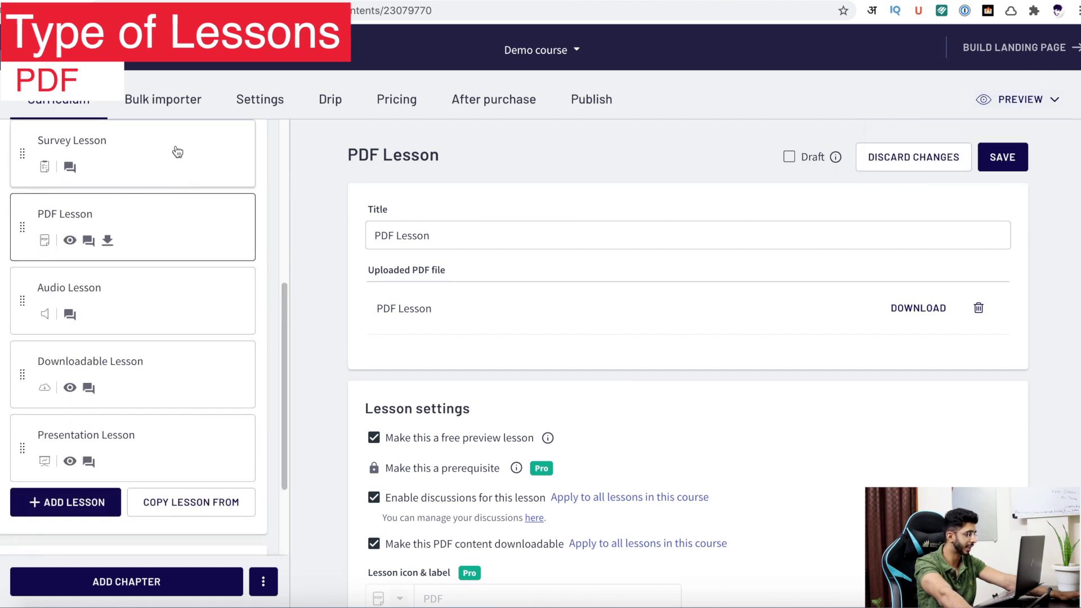
{"action": "left_click", "coordinate": [152, 324]}
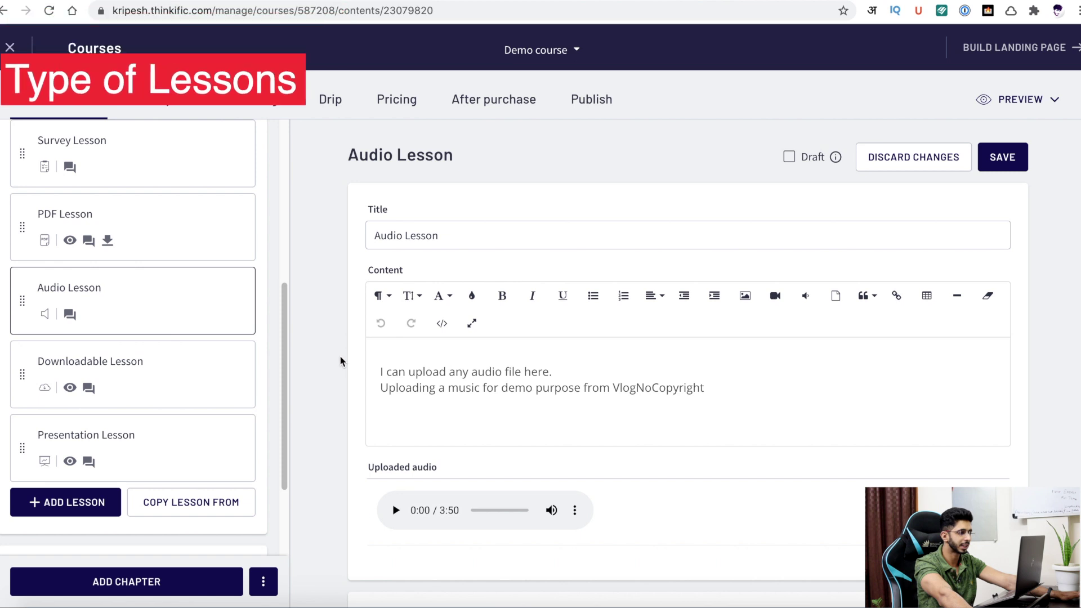
{"action": "scroll", "coordinate": [518, 347], "scroll_direction": "down", "scroll_amount": 2}
{"action": "scroll", "coordinate": [383, 349], "scroll_direction": "down", "scroll_amount": 4}
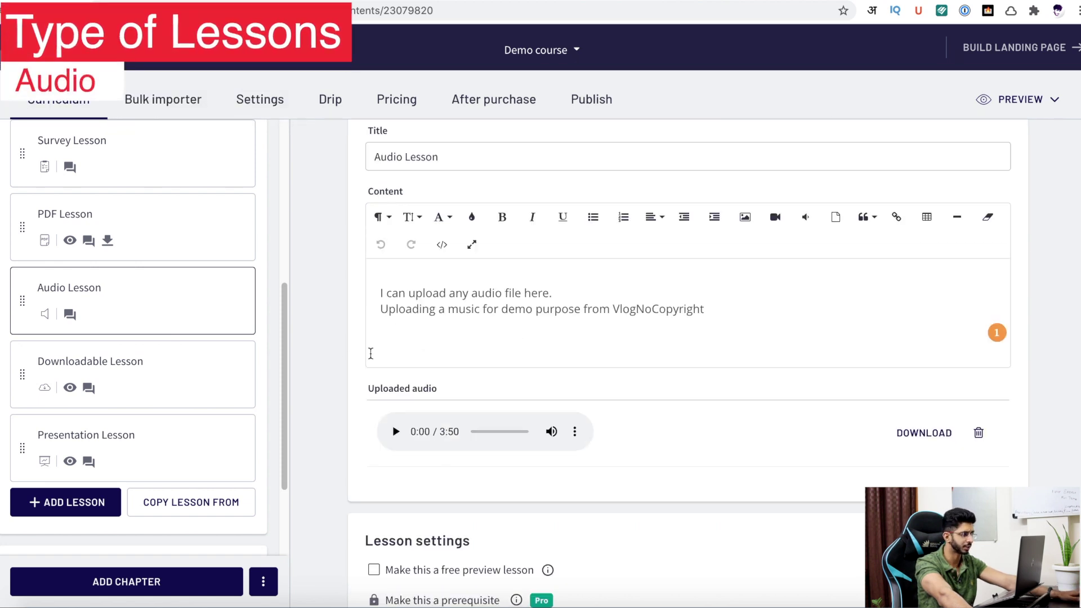
{"action": "scroll", "coordinate": [406, 346], "scroll_direction": "up", "scroll_amount": 5}
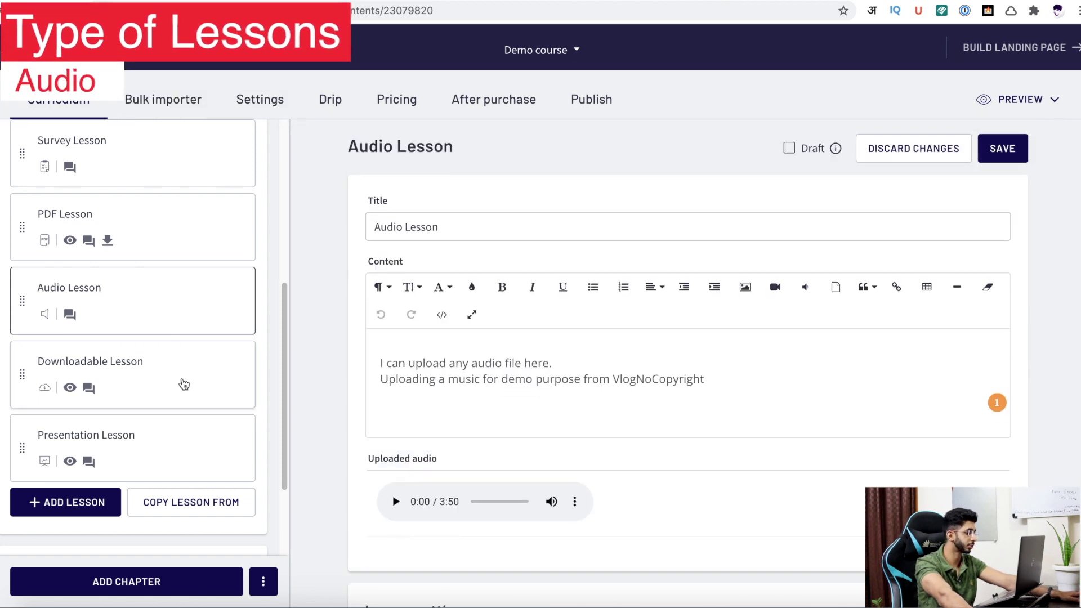
- Open the Downloadable Lesson and review its file upload area, attached file and lesson settings
{"action": "left_click", "coordinate": [185, 385]}
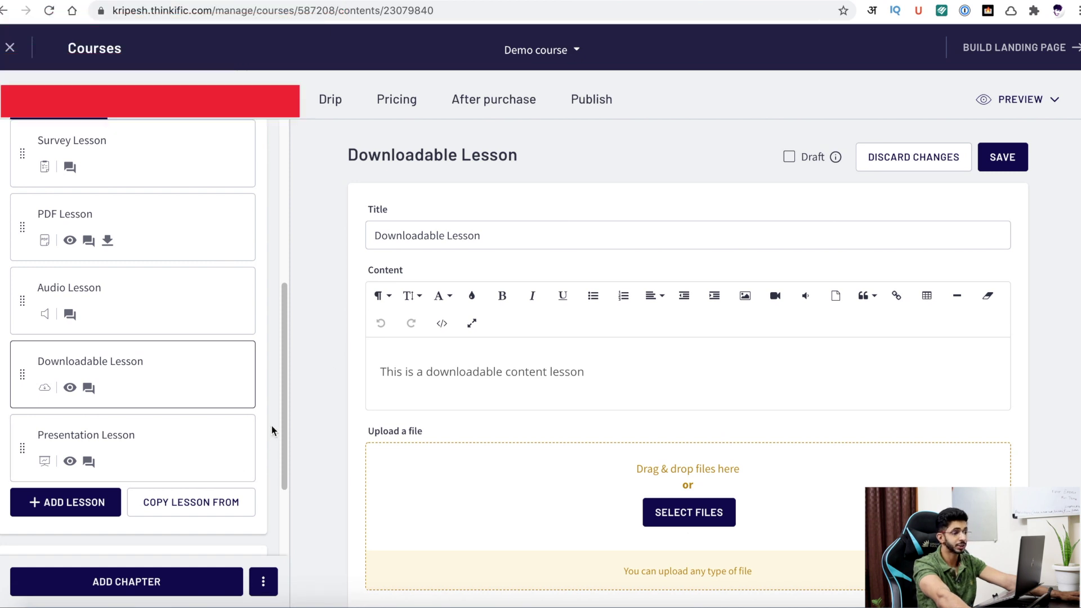
{"action": "scroll", "coordinate": [366, 411], "scroll_direction": "down", "scroll_amount": 3}
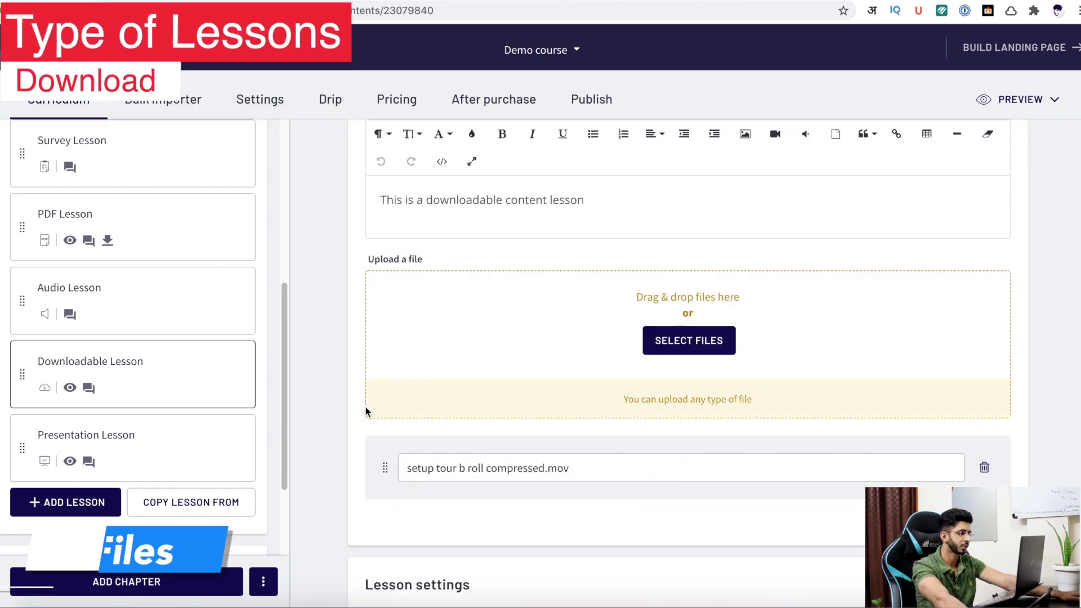
{"action": "scroll", "coordinate": [451, 394], "scroll_direction": "down", "scroll_amount": 2}
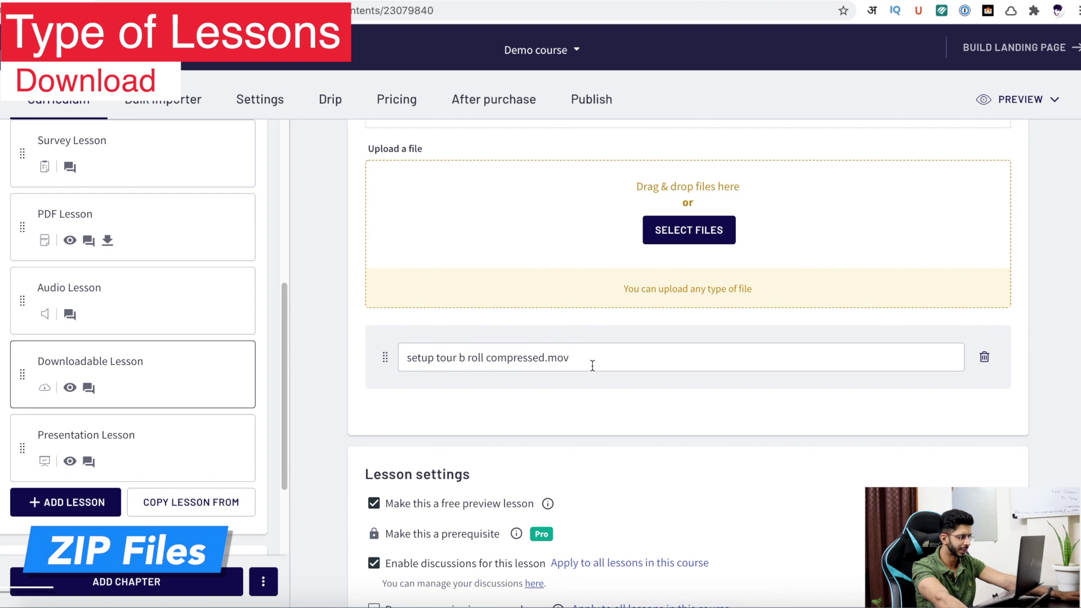
{"action": "scroll", "coordinate": [338, 376], "scroll_direction": "down", "scroll_amount": 5}
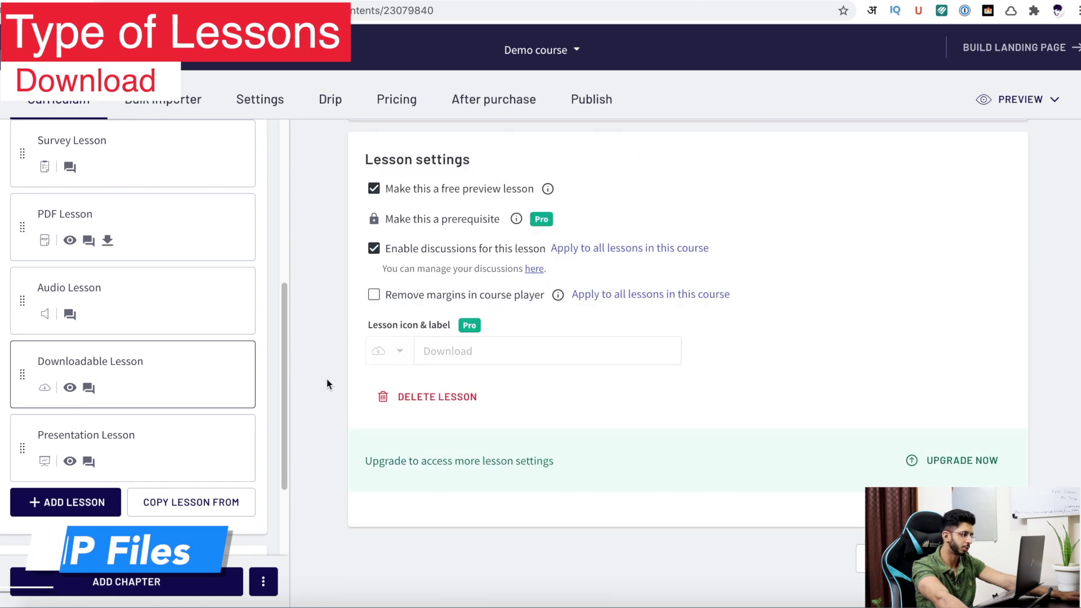
- Open the Presentation Lesson and review its slide list and lesson settings
{"action": "left_click", "coordinate": [174, 424]}
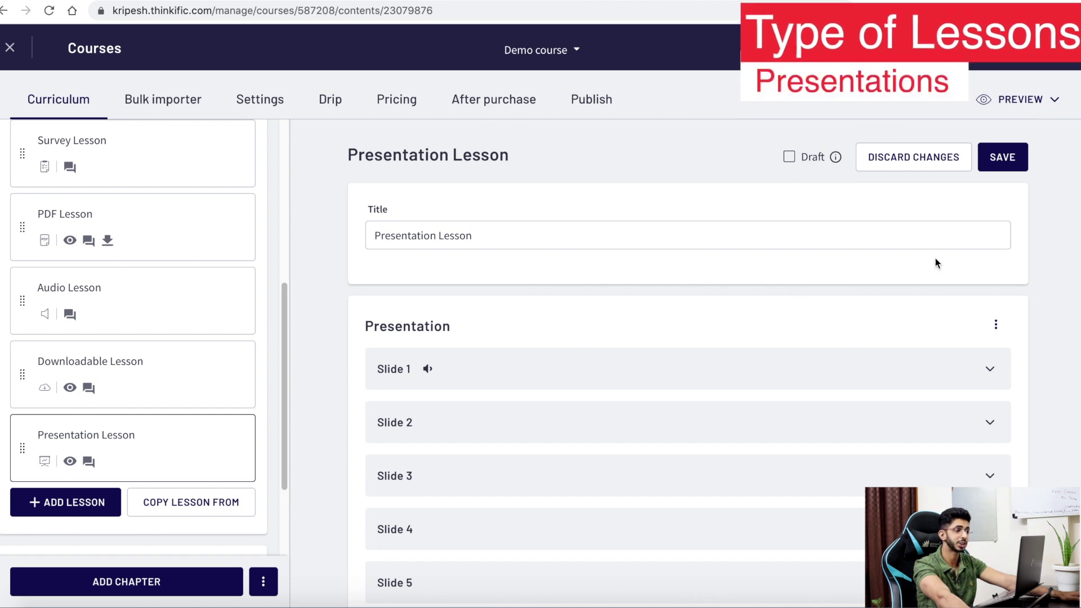
{"action": "scroll", "coordinate": [929, 281], "scroll_direction": "down", "scroll_amount": 2}
{"action": "scroll", "coordinate": [903, 338], "scroll_direction": "up", "scroll_amount": 2}
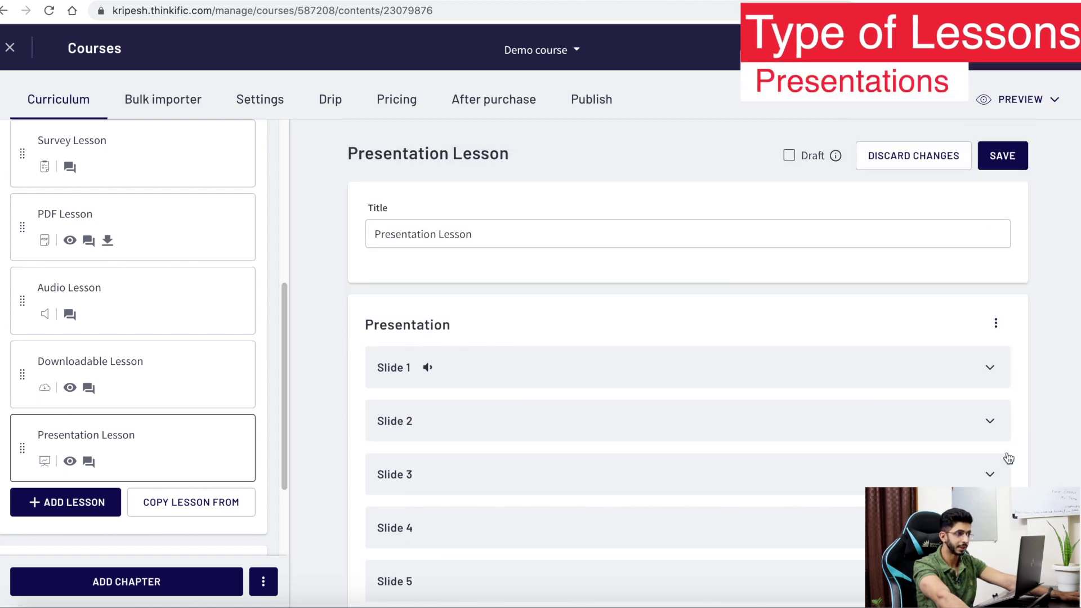
{"action": "scroll", "coordinate": [296, 482], "scroll_direction": "down", "scroll_amount": 15}
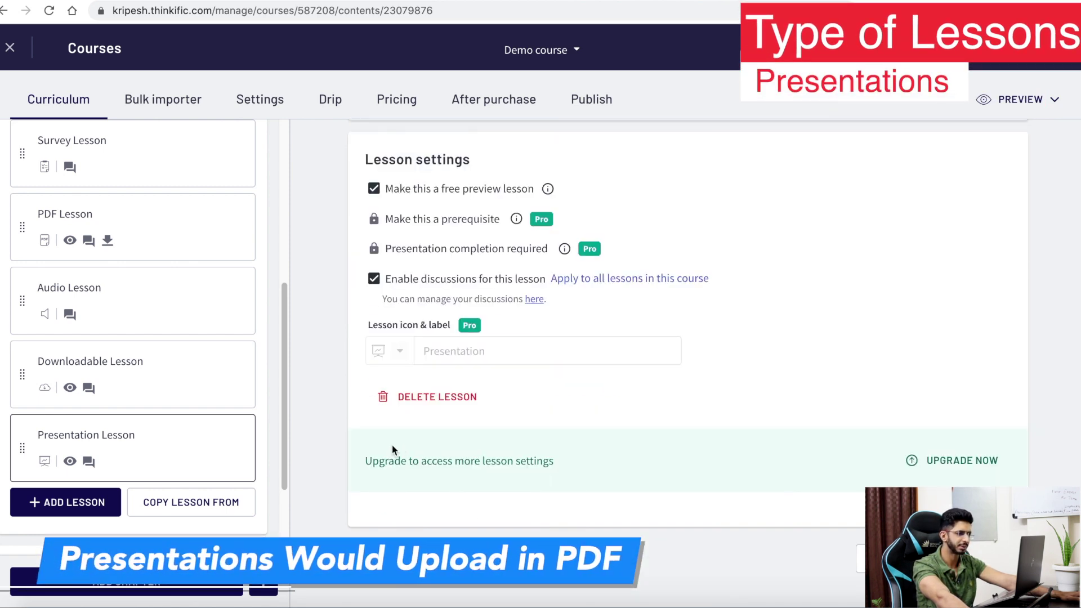
{"action": "scroll", "coordinate": [394, 445], "scroll_direction": "up", "scroll_amount": 6}
{"action": "scroll", "coordinate": [394, 444], "scroll_direction": "up", "scroll_amount": 8}
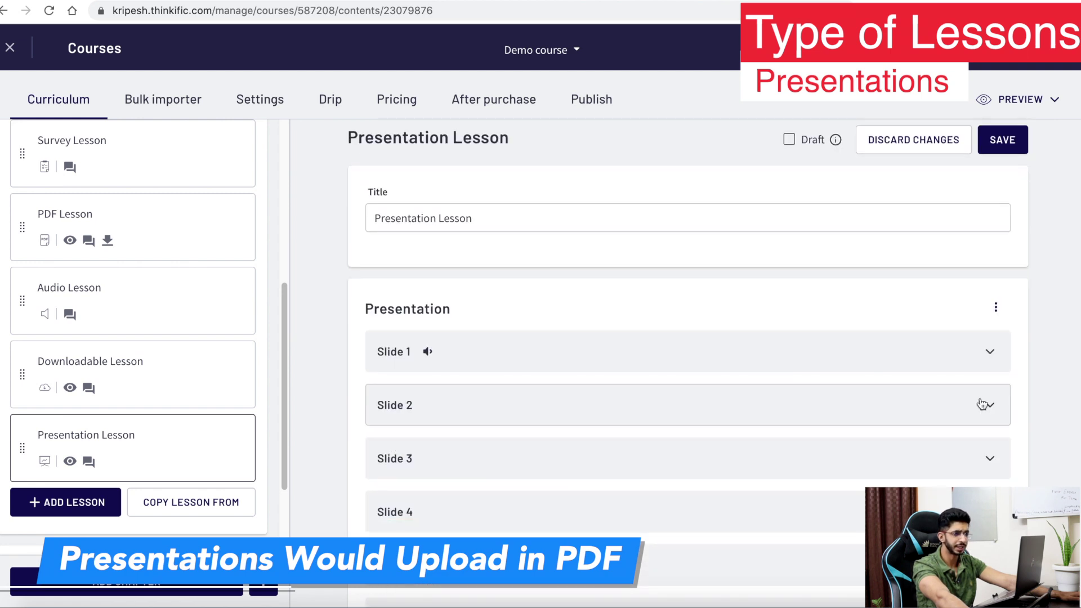
- Expand Slide 2 of the presentation, record an audio clip for it, and delete the recording
{"action": "left_click", "coordinate": [991, 404]}
{"action": "scroll", "coordinate": [435, 416], "scroll_direction": "down", "scroll_amount": 4}
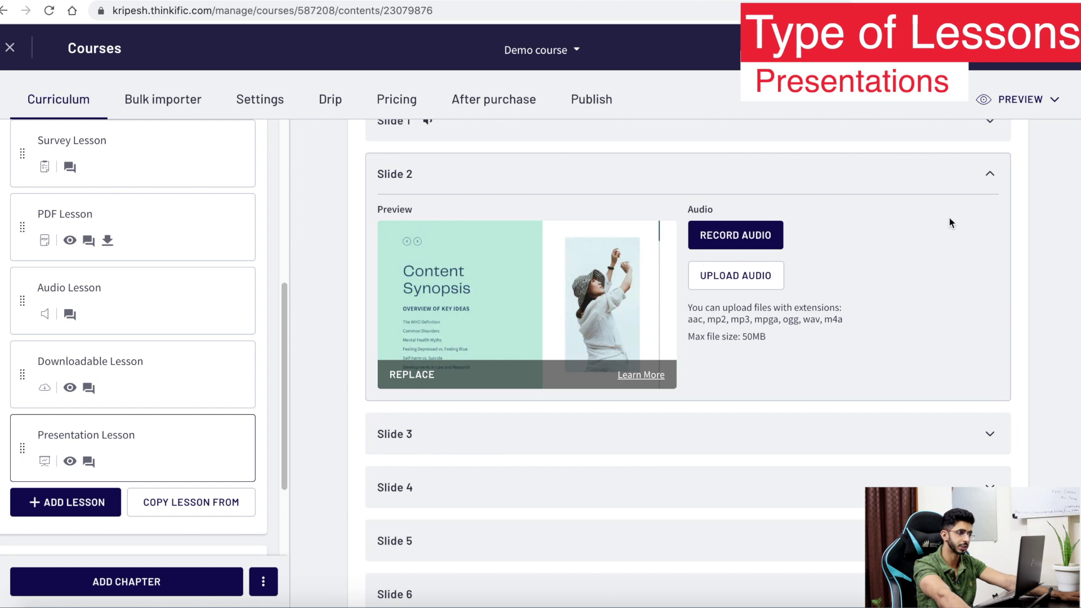
{"action": "left_click", "coordinate": [738, 226]}
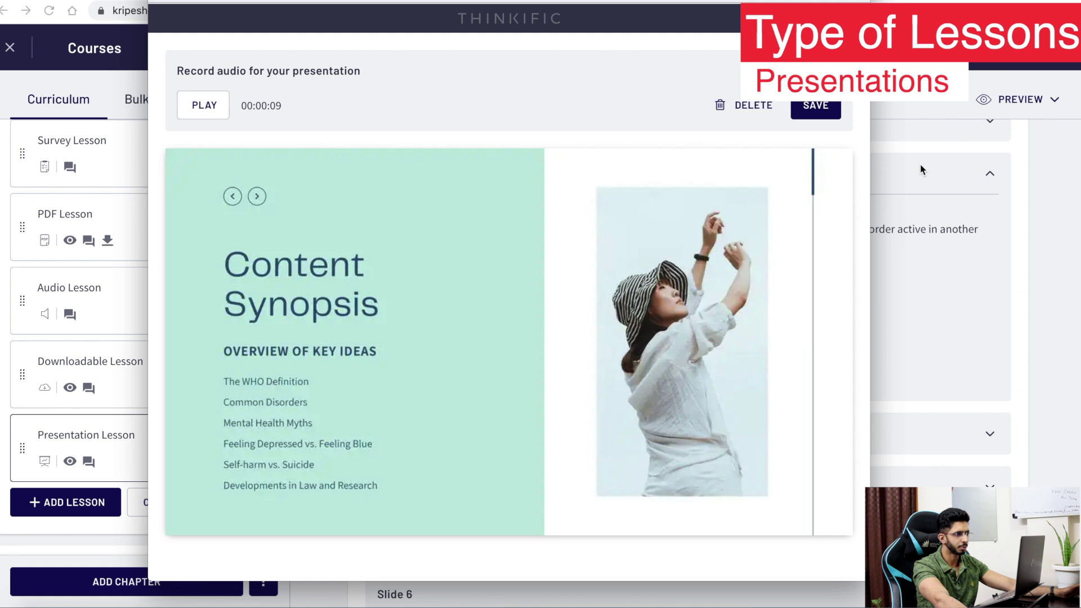
{"action": "left_click", "coordinate": [743, 108]}
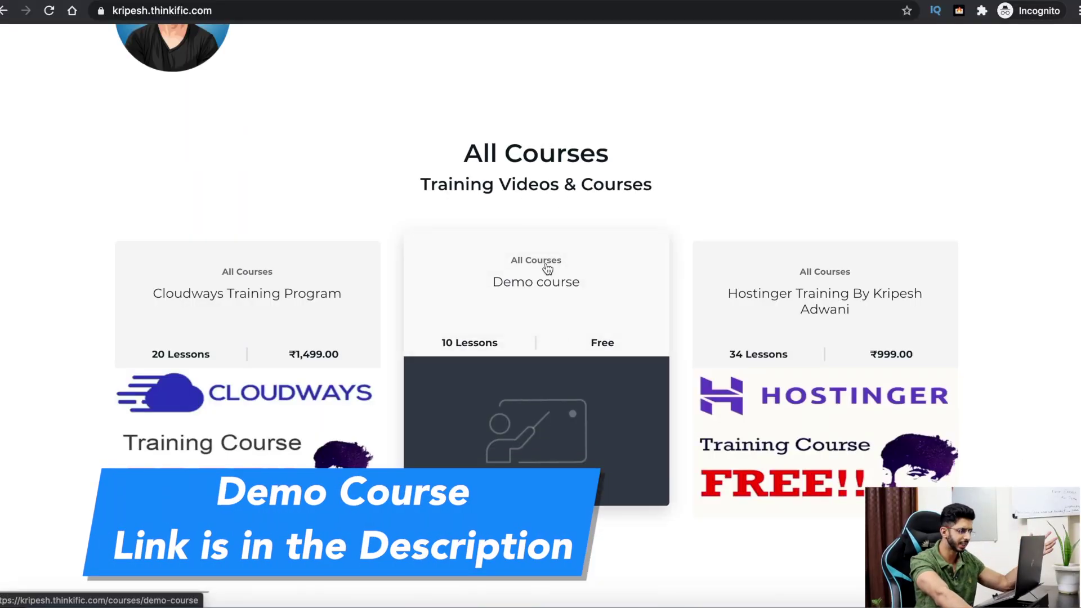
- Open the Demo course from the public school site, sign in as a student and start the course
{"action": "left_click", "coordinate": [560, 320]}
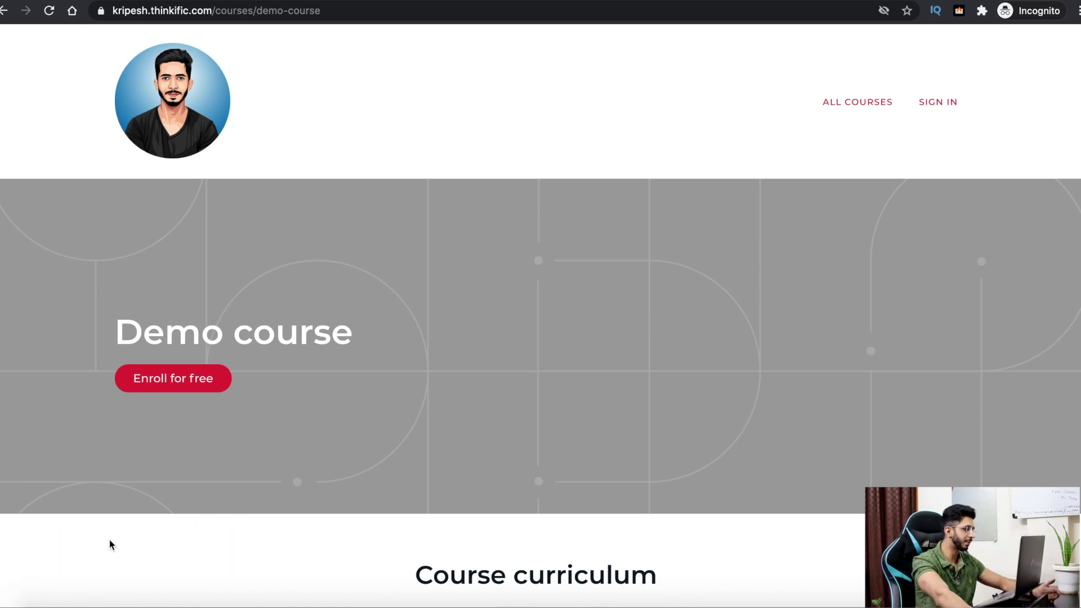
{"action": "left_click", "coordinate": [929, 114]}
{"action": "left_click", "coordinate": [403, 319]}
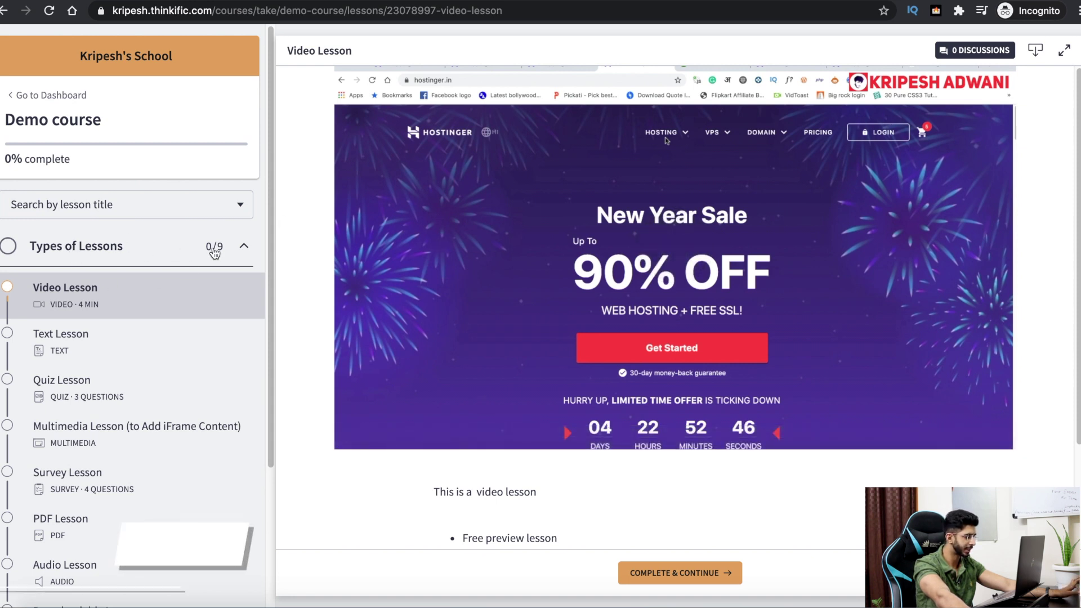
- Collapse and expand the Types of Lessons and Chapter 2 sections in the student course outline to review their lessons
{"action": "left_click", "coordinate": [246, 249]}
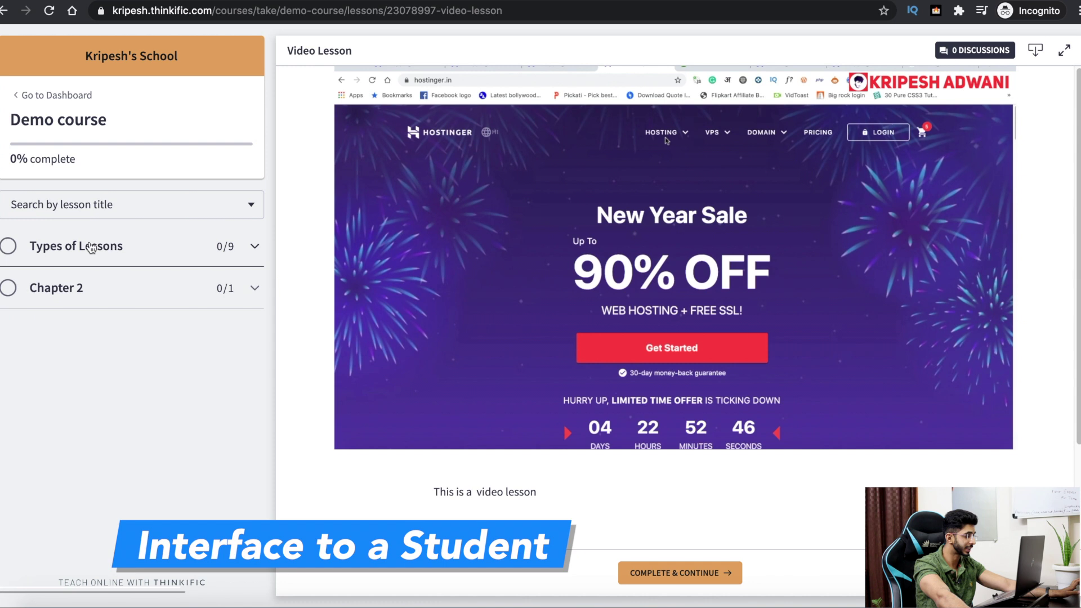
{"action": "left_click", "coordinate": [254, 248]}
{"action": "left_click", "coordinate": [254, 247]}
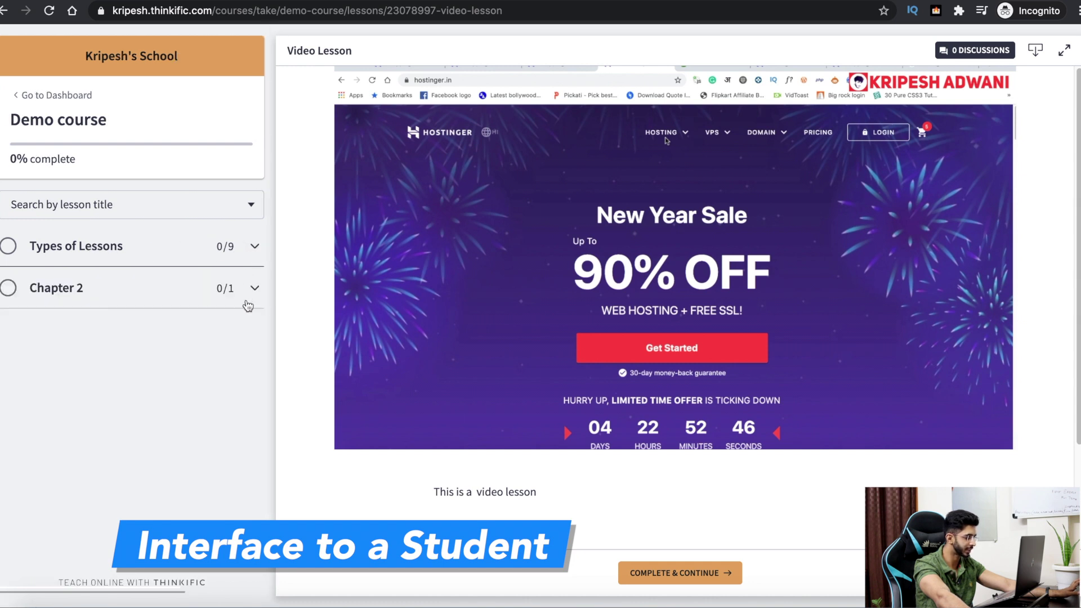
{"action": "left_click", "coordinate": [254, 289]}
{"action": "left_click", "coordinate": [252, 260]}
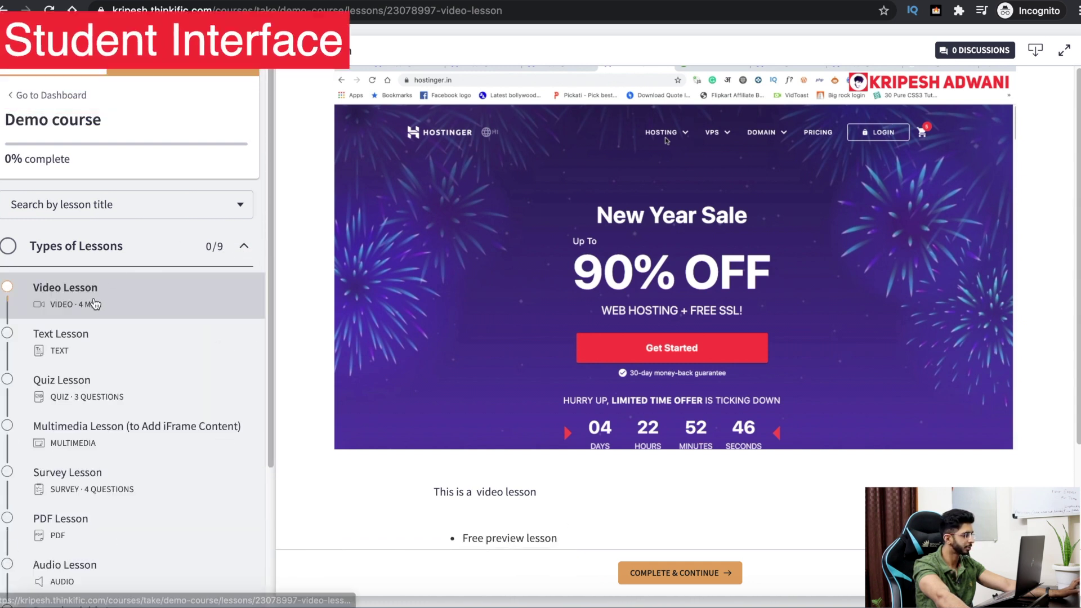
- Review the Video Lesson's speed and quality options, the notes below the video, and its playback timeline
{"action": "left_click", "coordinate": [973, 439]}
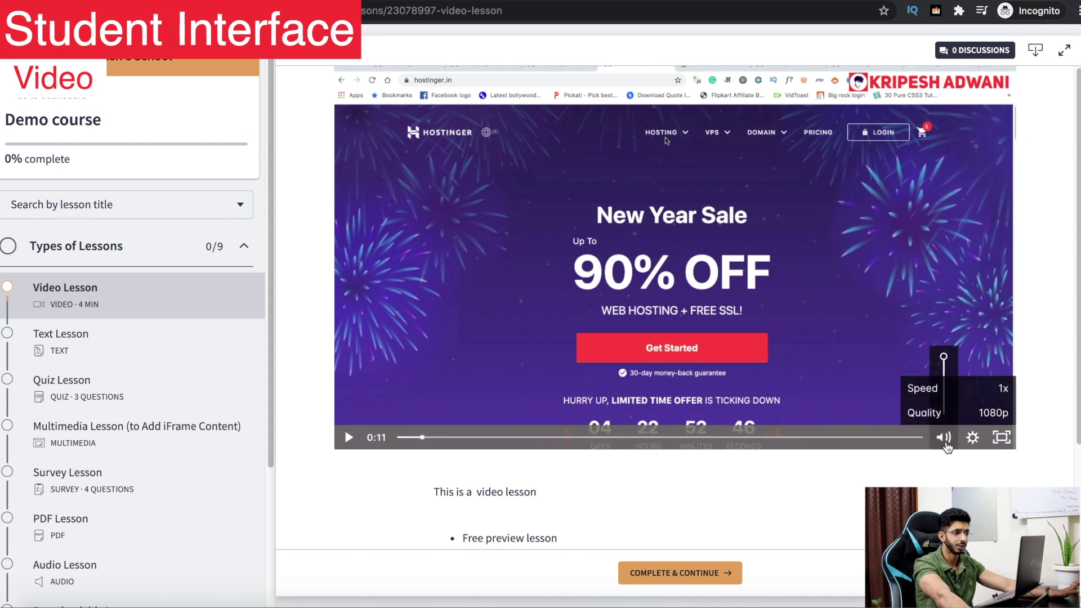
{"action": "scroll", "coordinate": [858, 330], "scroll_direction": "down", "scroll_amount": 2}
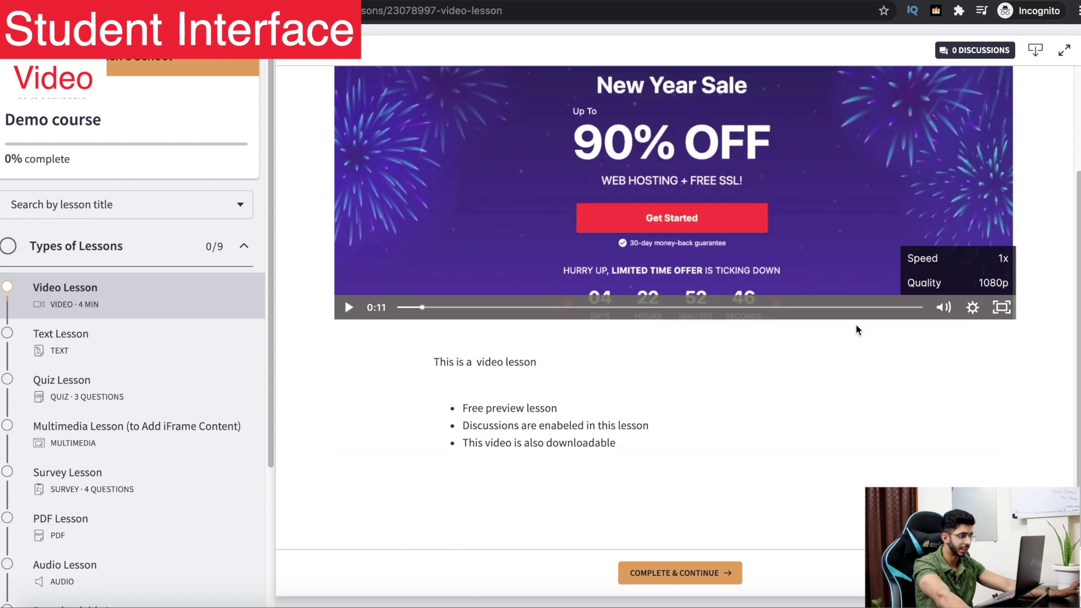
{"action": "left_click_drag", "start_coordinate": [513, 407], "coordinate": [668, 437]}
{"action": "left_click", "coordinate": [669, 439]}
{"action": "scroll", "coordinate": [668, 439], "scroll_direction": "up", "scroll_amount": 2}
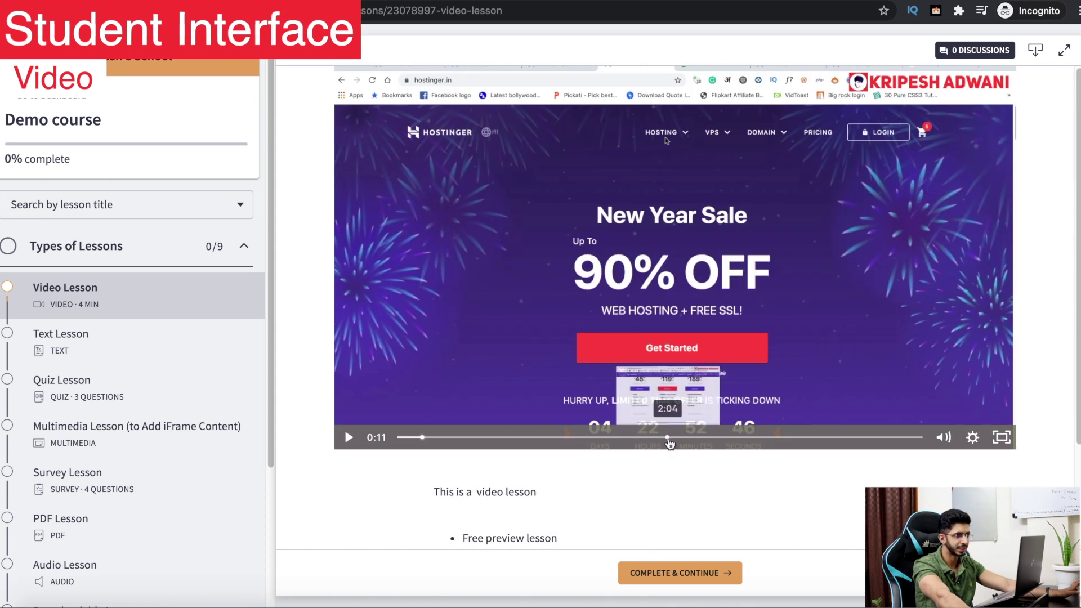
- Create a "Demo discussion" post with the text "This is a demo discussion.." on the Video Lesson, view it and close the discussions
{"action": "left_click", "coordinate": [989, 52]}
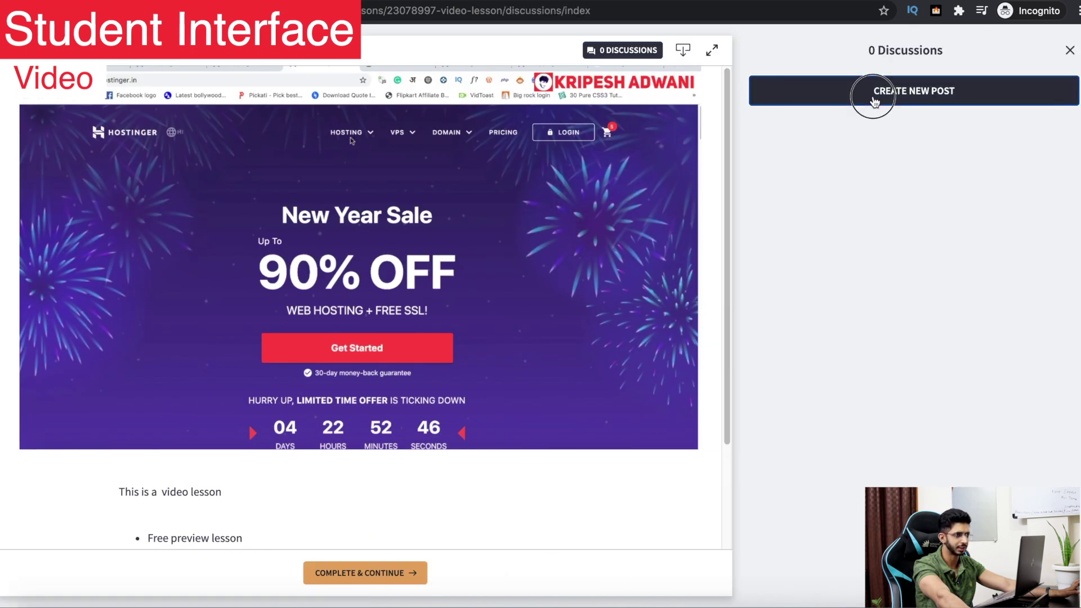
{"action": "left_click", "coordinate": [869, 91]}
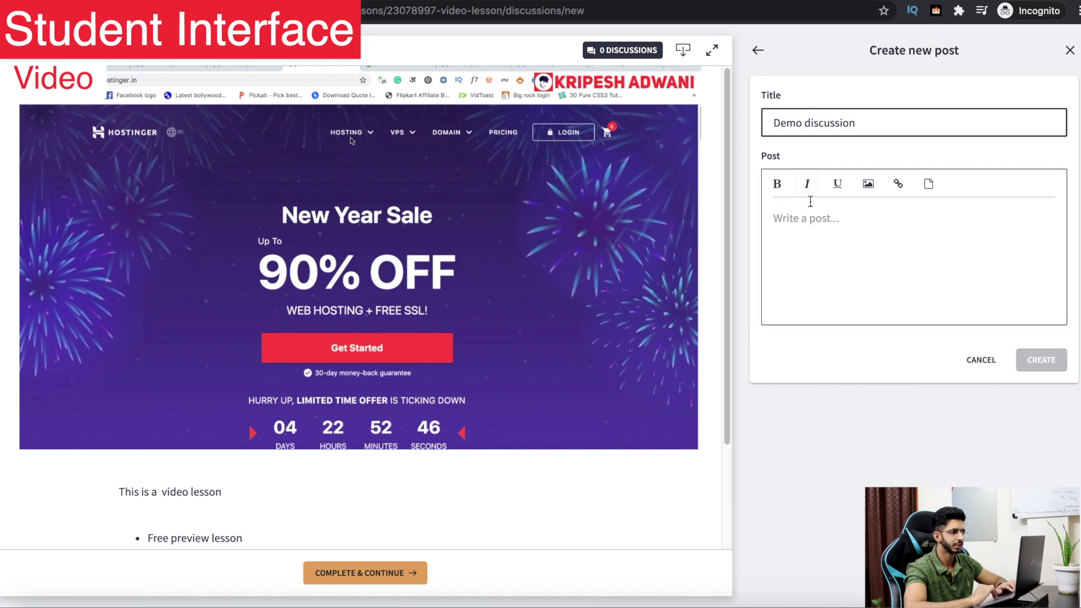
{"action": "left_click", "coordinate": [1039, 360]}
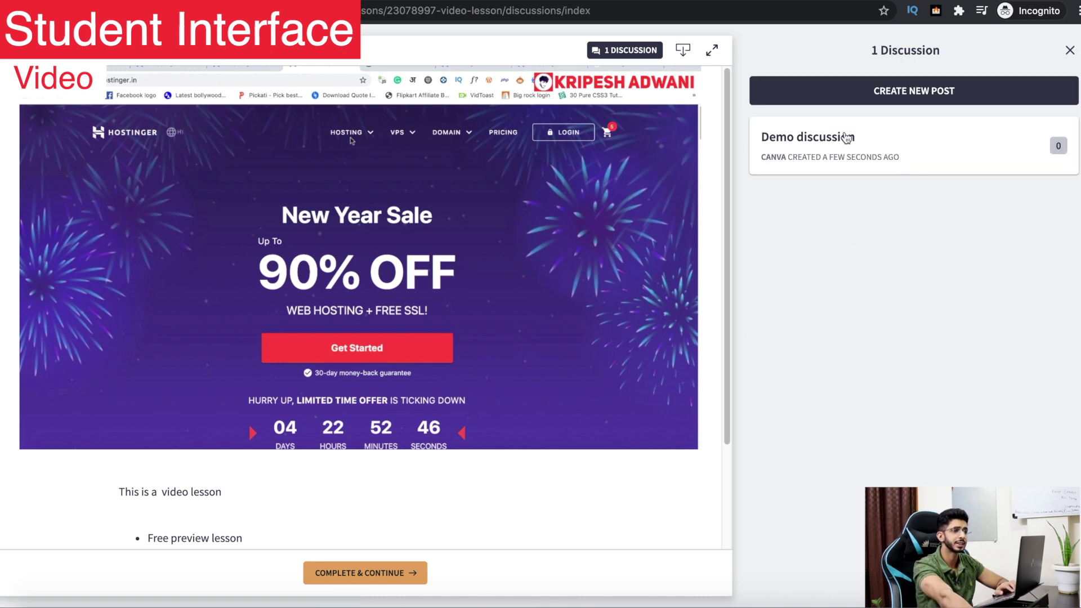
{"action": "left_click", "coordinate": [865, 149]}
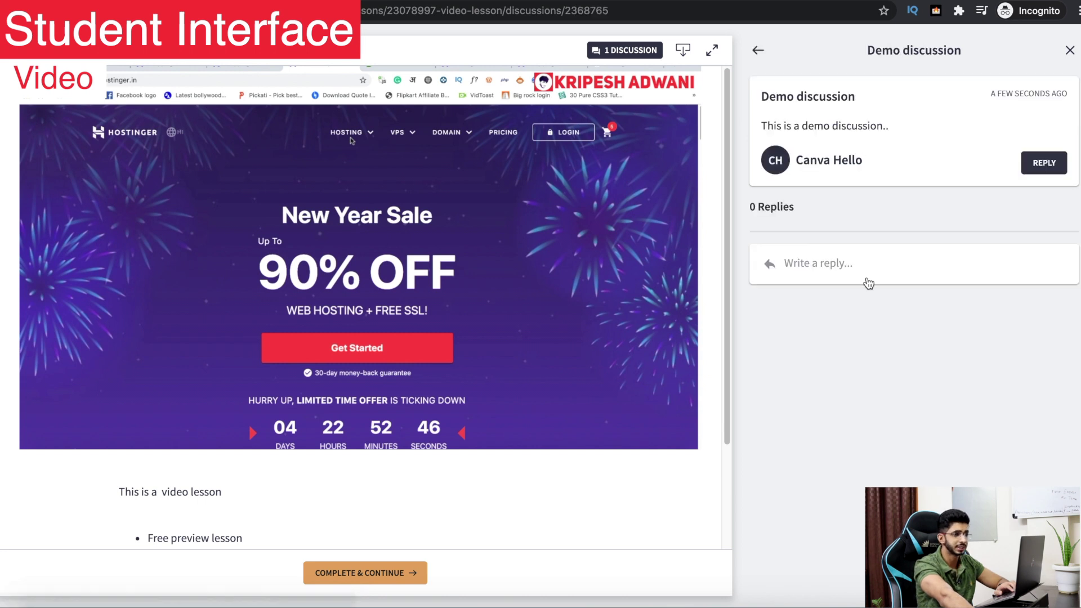
{"action": "left_click", "coordinate": [1070, 50]}
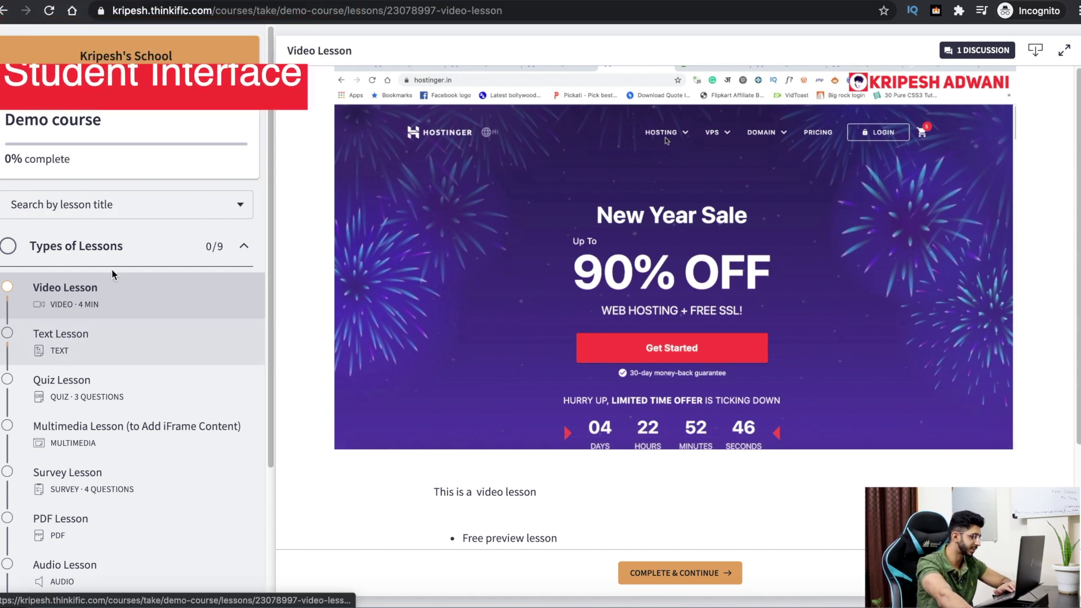
- Open the Text Lesson as a student and review its embedded media, file attachment, code and table examples
{"action": "left_click", "coordinate": [86, 341]}
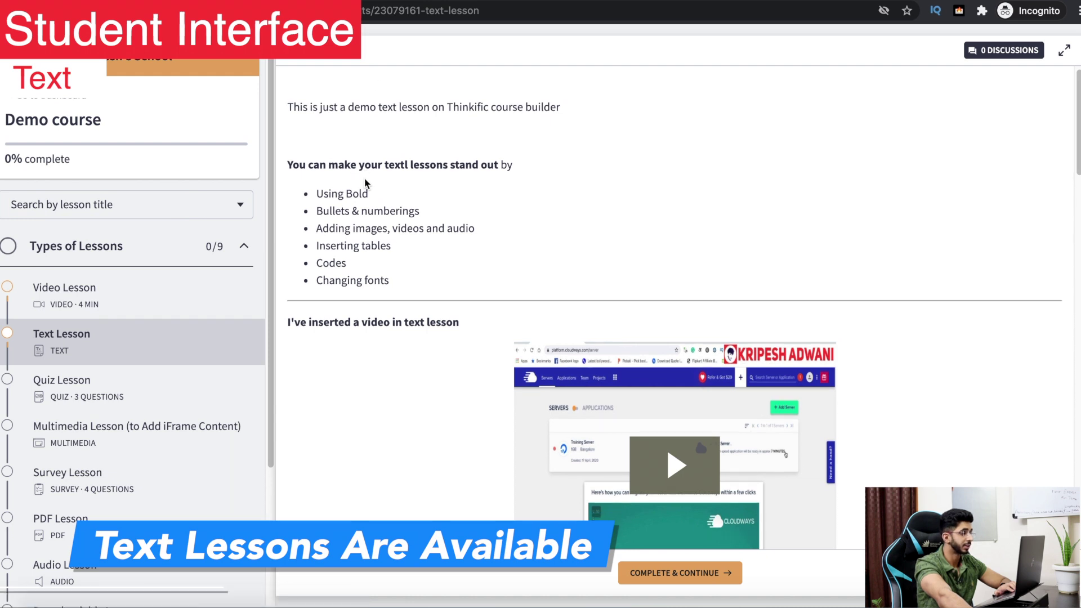
{"action": "scroll", "coordinate": [366, 186], "scroll_direction": "down", "scroll_amount": 15}
{"action": "scroll", "coordinate": [394, 281], "scroll_direction": "down", "scroll_amount": 3}
{"action": "scroll", "coordinate": [389, 282], "scroll_direction": "up", "scroll_amount": 7}
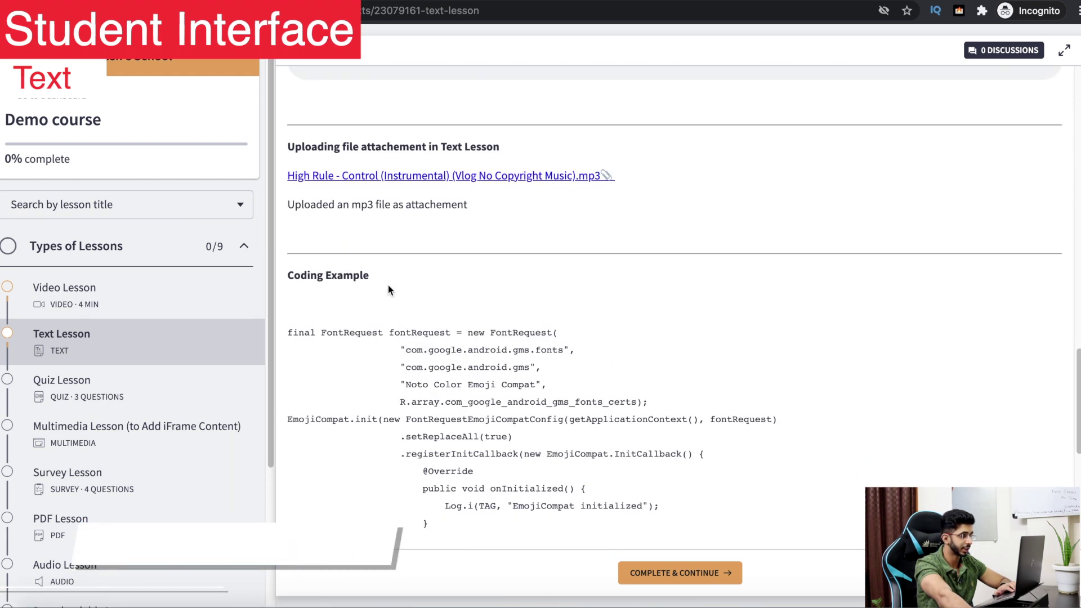
{"action": "scroll", "coordinate": [389, 285], "scroll_direction": "down", "scroll_amount": 3}
{"action": "scroll", "coordinate": [406, 394], "scroll_direction": "down", "scroll_amount": 5}
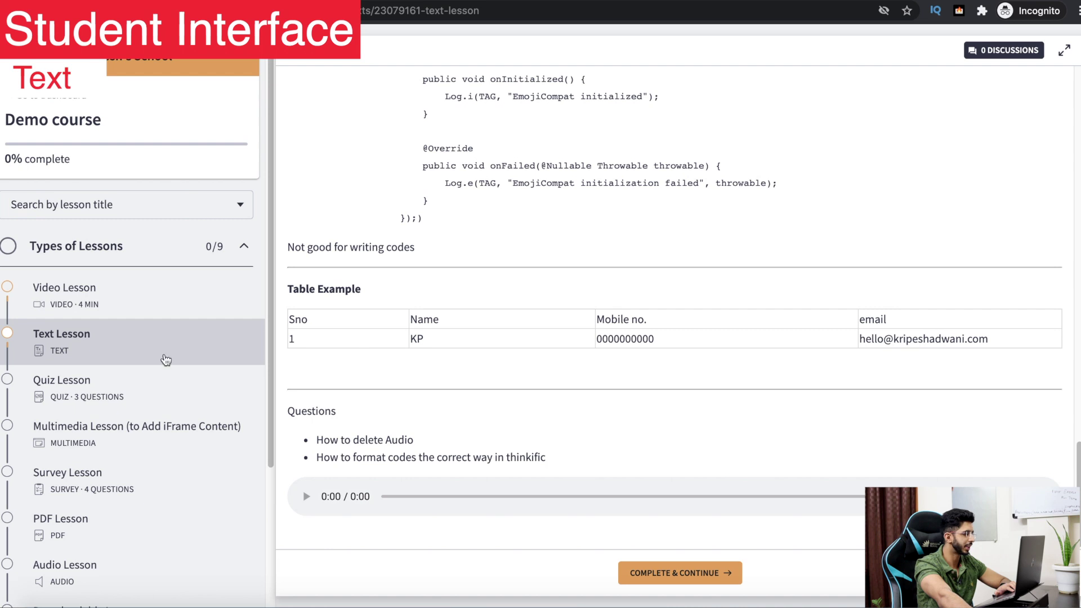
- Open the Quiz Lesson, submit Cloud Storage as the answer to question 1, and review the answer explanation
{"action": "left_click", "coordinate": [76, 383]}
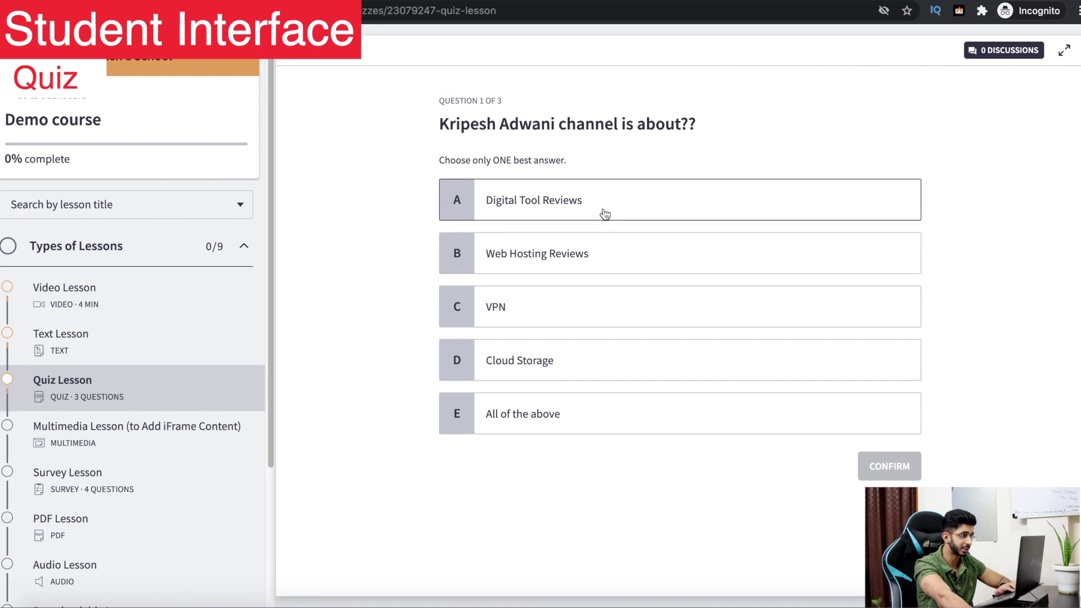
{"action": "left_click", "coordinate": [579, 304]}
{"action": "left_click", "coordinate": [584, 372]}
{"action": "left_click", "coordinate": [891, 479]}
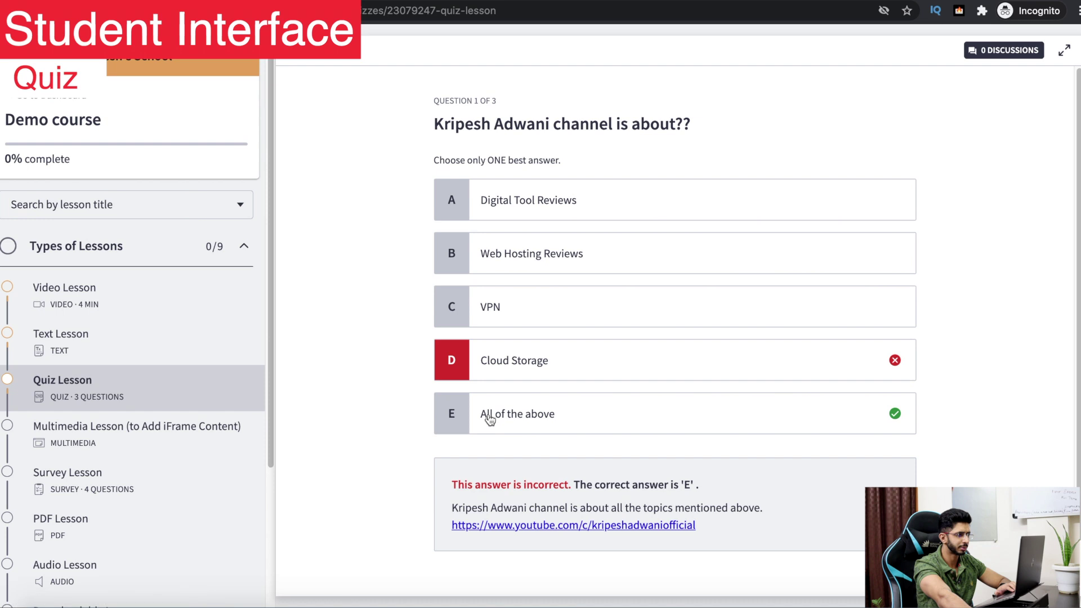
{"action": "scroll", "coordinate": [407, 549], "scroll_direction": "down", "scroll_amount": 1}
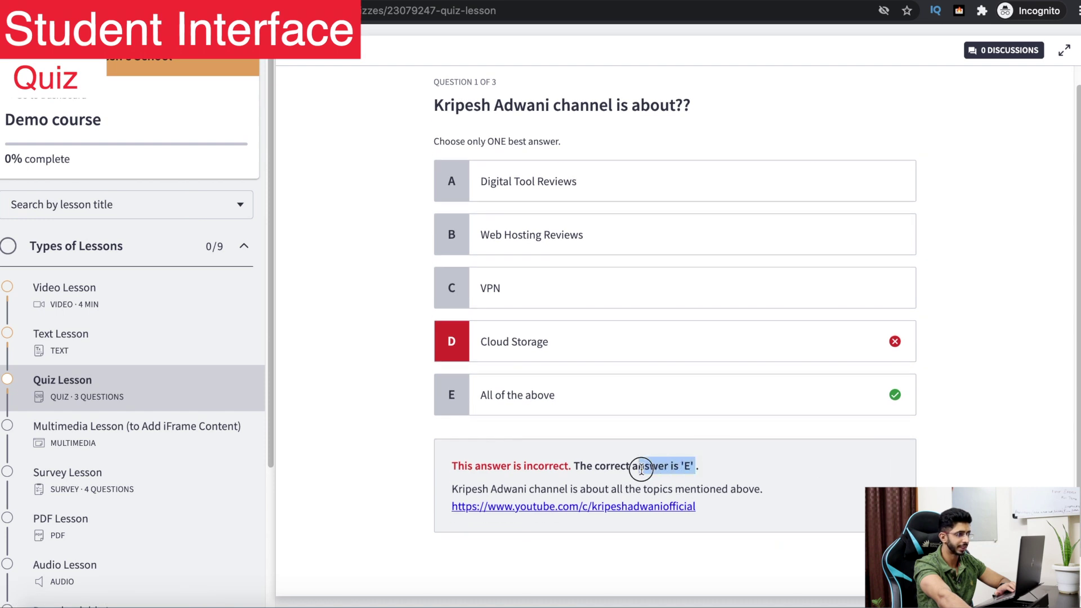
{"action": "left_click_drag", "start_coordinate": [496, 489], "coordinate": [692, 500]}
{"action": "left_click", "coordinate": [602, 421]}
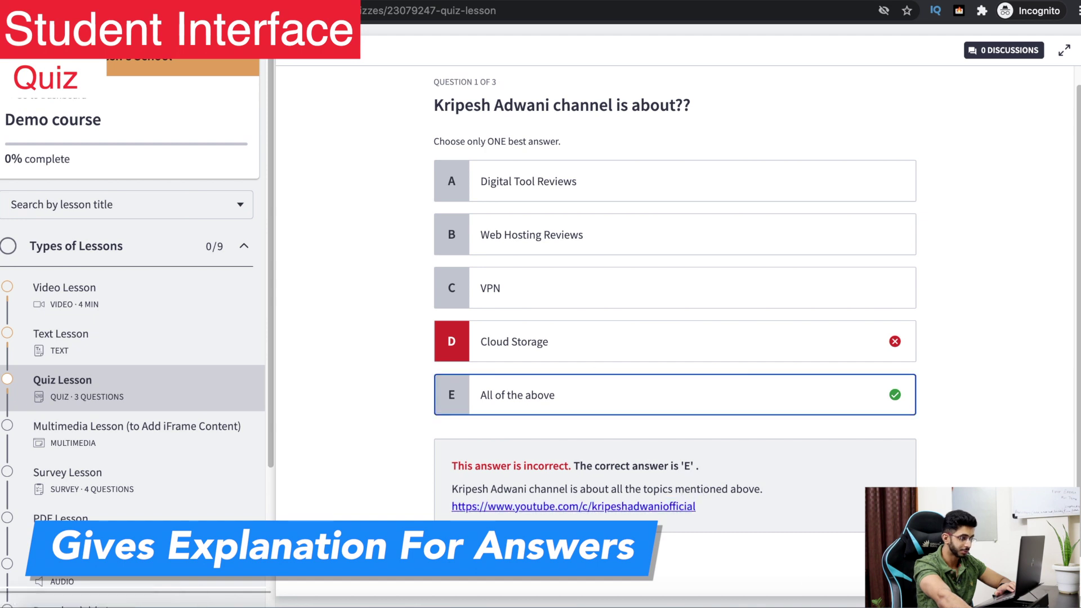
- Answer Yes to quiz question 2 and choose VPN, Web Hosting, Mobiles and Cloud Storage for question 3
{"action": "left_click", "coordinate": [657, 219]}
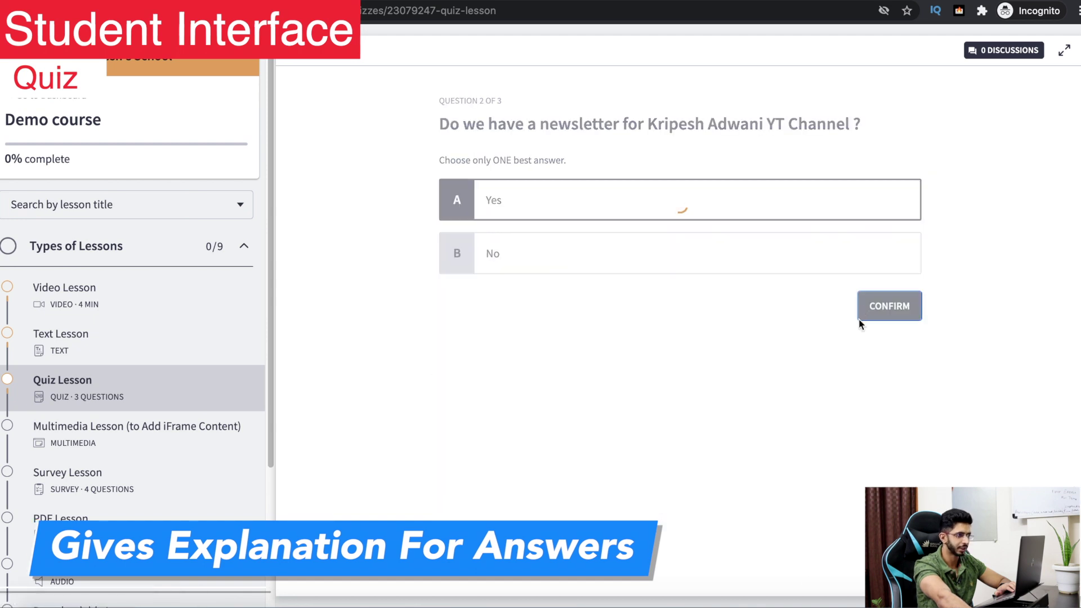
{"action": "left_click", "coordinate": [862, 315]}
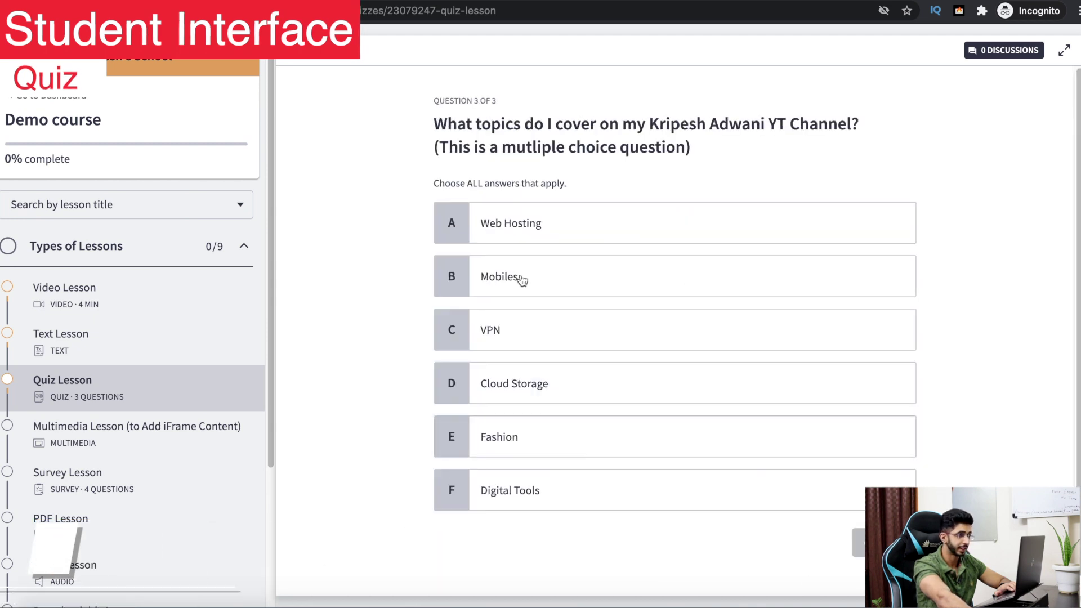
{"action": "left_click", "coordinate": [622, 330]}
{"action": "left_click", "coordinate": [591, 223]}
{"action": "left_click", "coordinate": [623, 276]}
{"action": "left_click", "coordinate": [591, 383]}
- Open the Multimedia Lesson and look through the Wikipedia page on Canva embedded in it
{"action": "scroll", "coordinate": [200, 429], "scroll_direction": "down", "scroll_amount": 3}
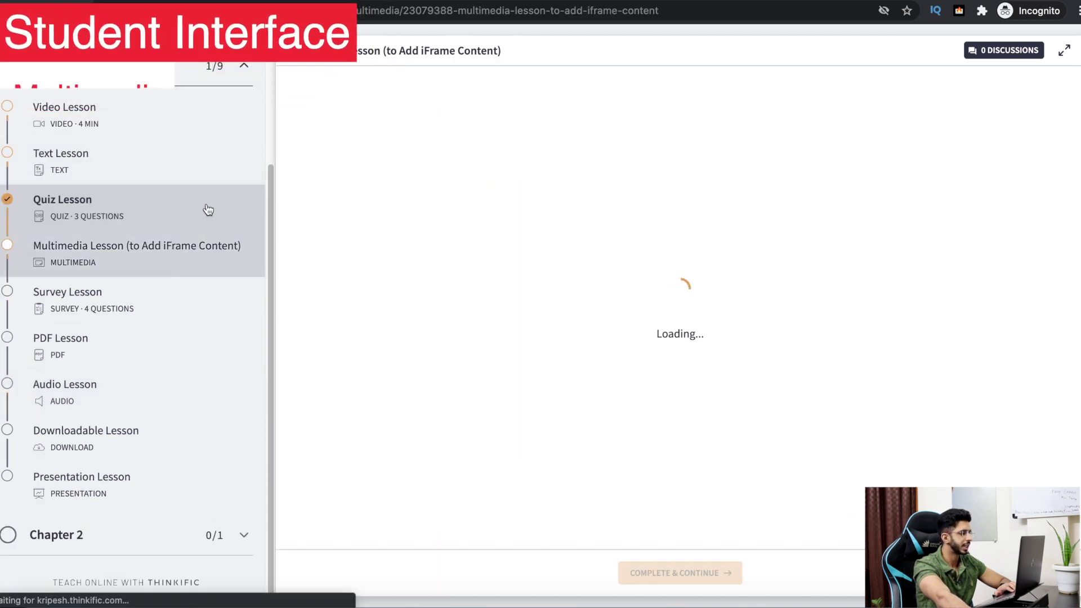
{"action": "scroll", "coordinate": [580, 332], "scroll_direction": "down", "scroll_amount": 5}
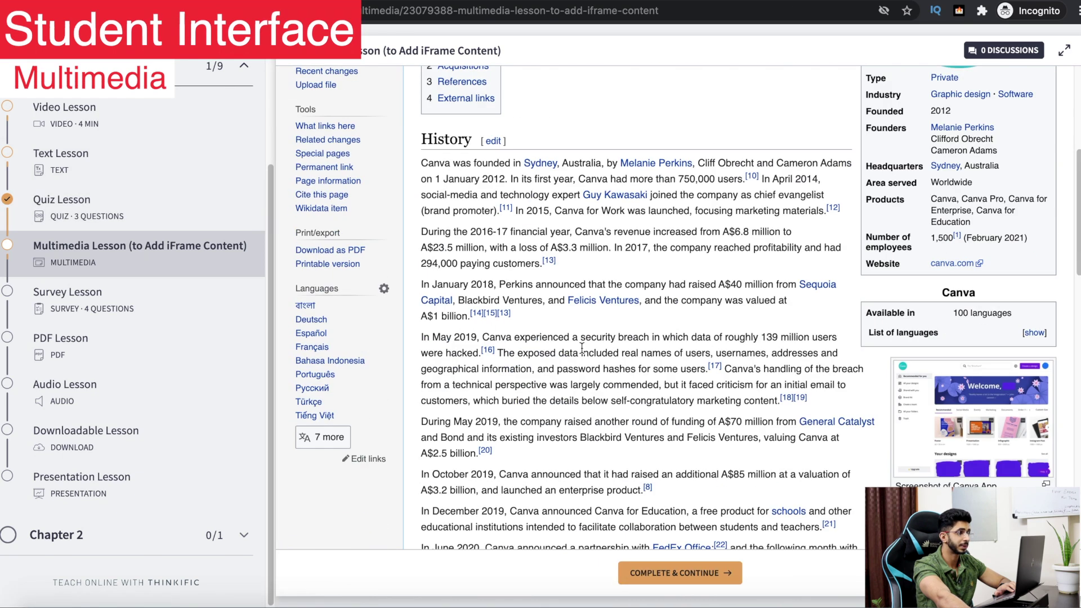
{"action": "scroll", "coordinate": [572, 333], "scroll_direction": "up", "scroll_amount": 5}
{"action": "scroll", "coordinate": [581, 304], "scroll_direction": "down", "scroll_amount": 20}
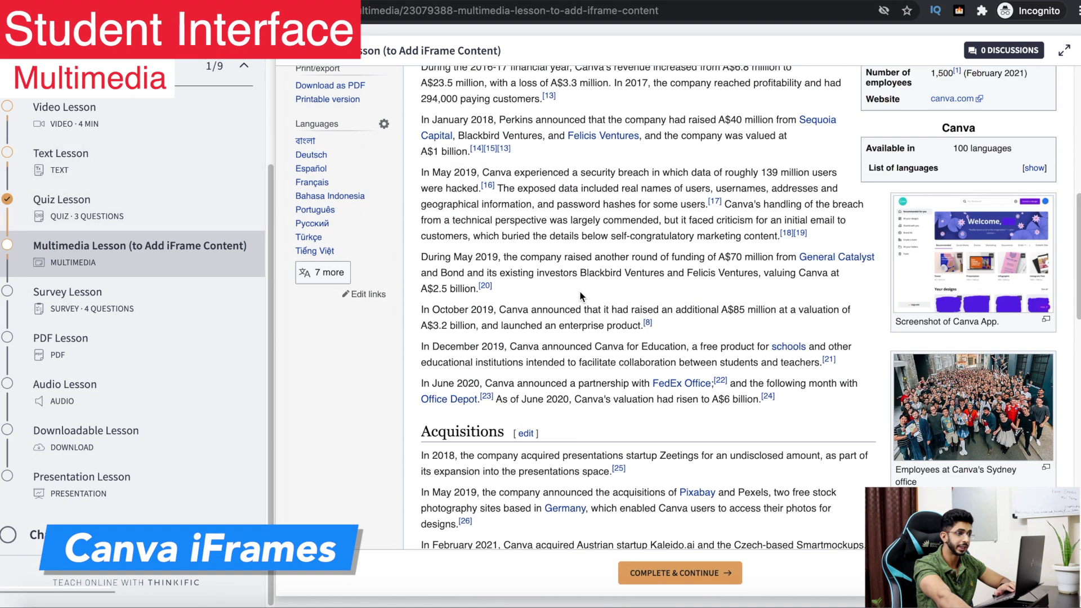
{"action": "scroll", "coordinate": [583, 298], "scroll_direction": "up", "scroll_amount": 20}
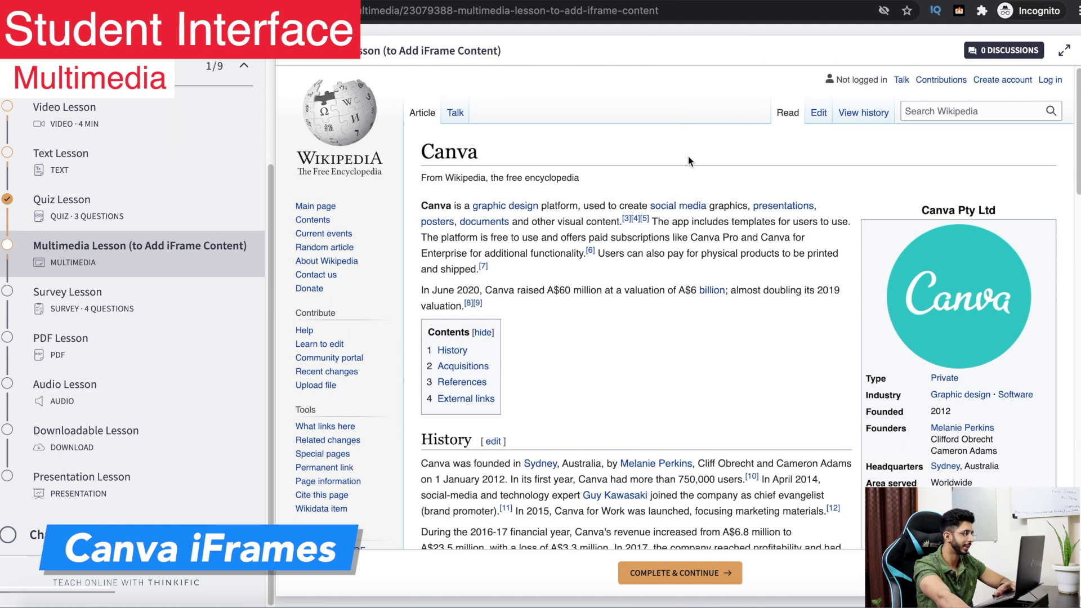
- Open the Survey Lesson as a student and submit question 1, which asks for the student's name
{"action": "left_click", "coordinate": [177, 316]}
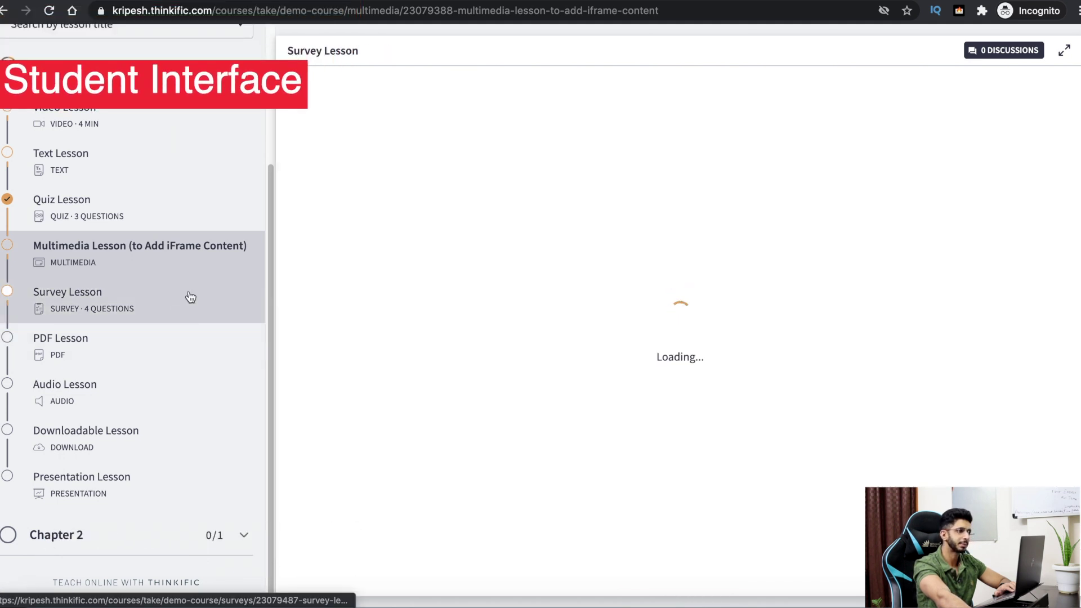
{"action": "left_click", "coordinate": [642, 195]}
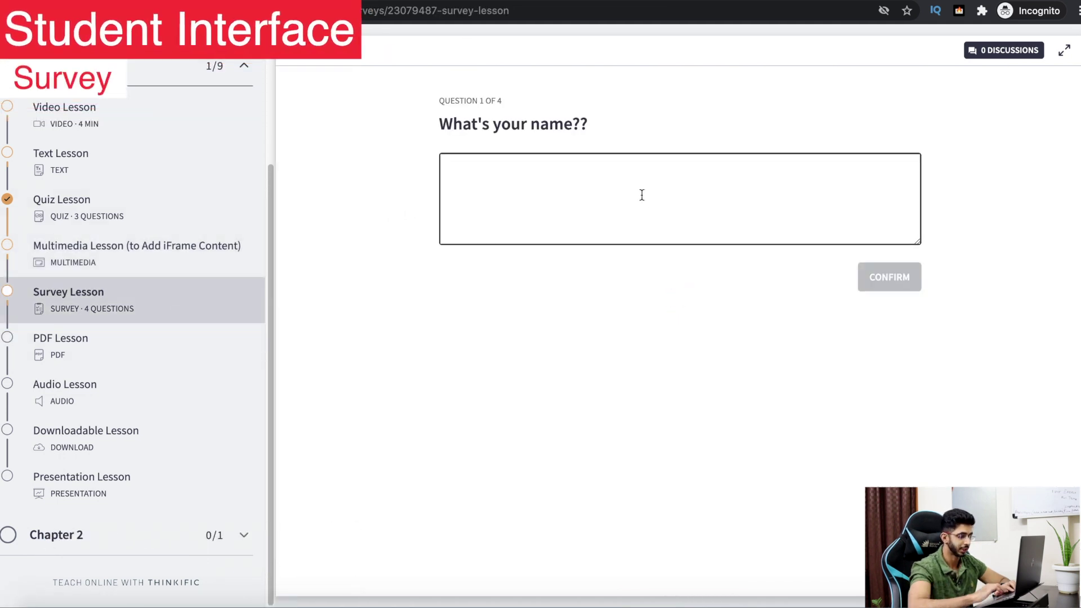
{"action": "left_click", "coordinate": [894, 280]}
- Choose Teaching and Workout as the hobbies in survey question 2, submit them, and continue past question 3 to question 4
{"action": "left_click", "coordinate": [484, 253]}
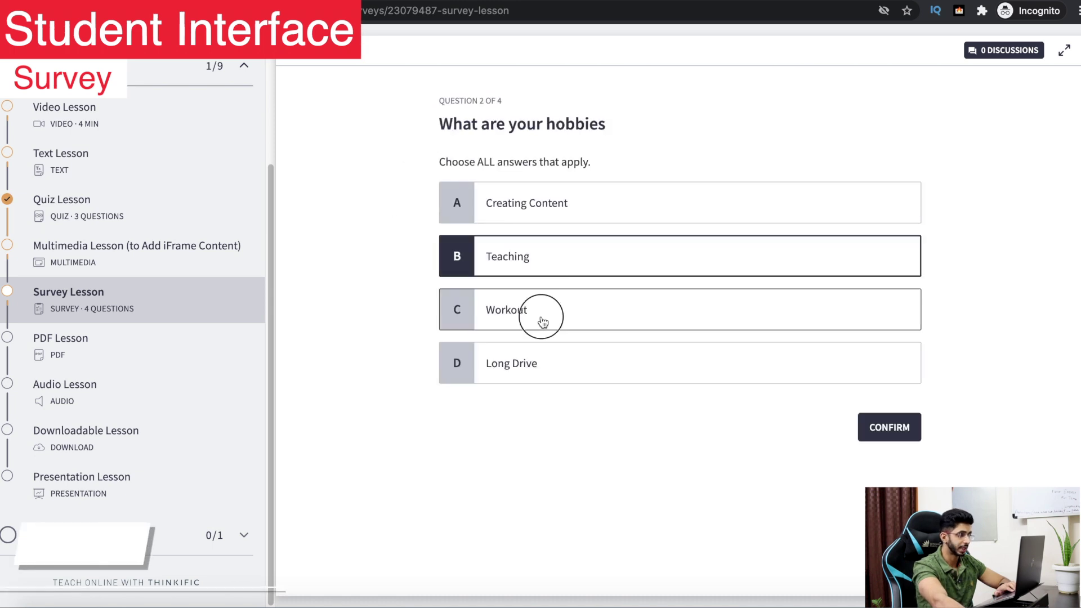
{"action": "left_click", "coordinate": [541, 311]}
{"action": "left_click", "coordinate": [879, 428]}
{"action": "left_click", "coordinate": [882, 169]}
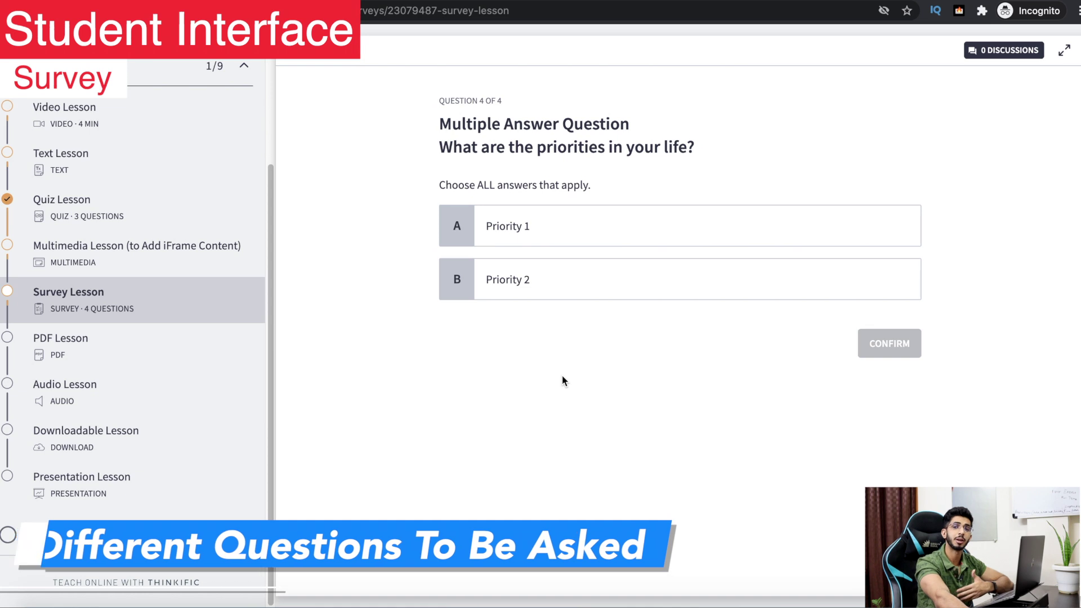
- Open the PDF Lesson and look through the first pages of its embedded document
{"action": "left_click", "coordinate": [215, 366]}
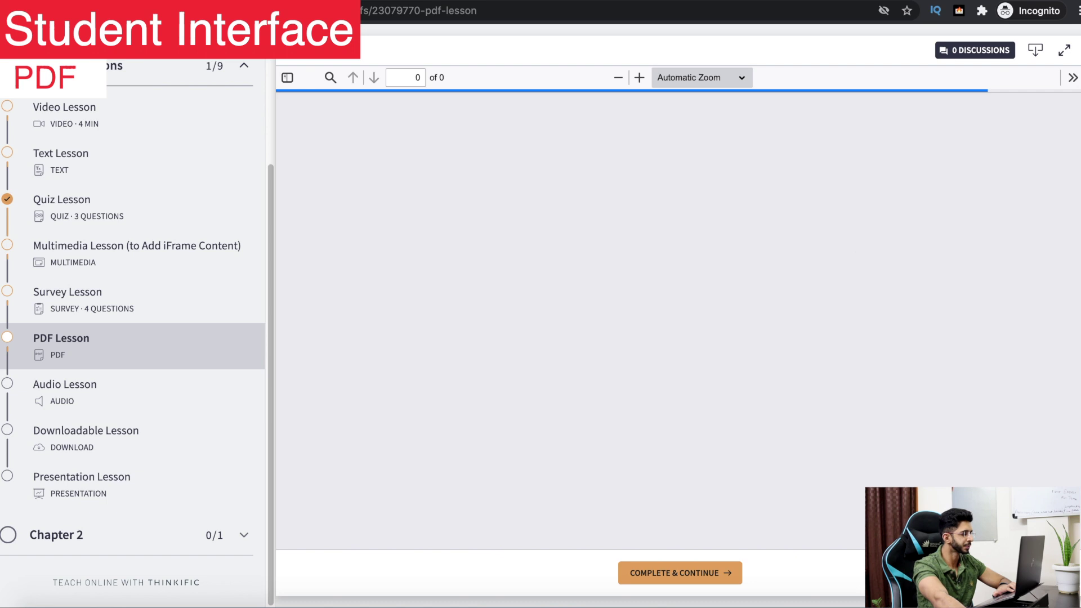
{"action": "scroll", "coordinate": [491, 385], "scroll_direction": "down", "scroll_amount": 10}
{"action": "scroll", "coordinate": [473, 410], "scroll_direction": "down", "scroll_amount": 3}
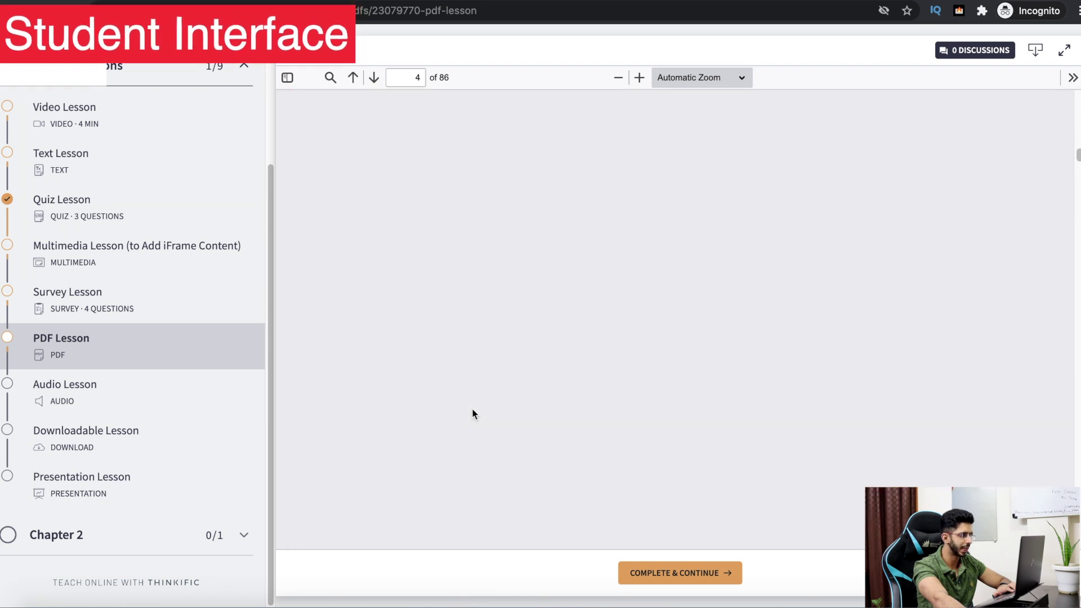
- Open the Audio, Downloadable and Presentation lessons in turn, and pause the audio on the presentation's first slide
{"action": "left_click", "coordinate": [140, 401]}
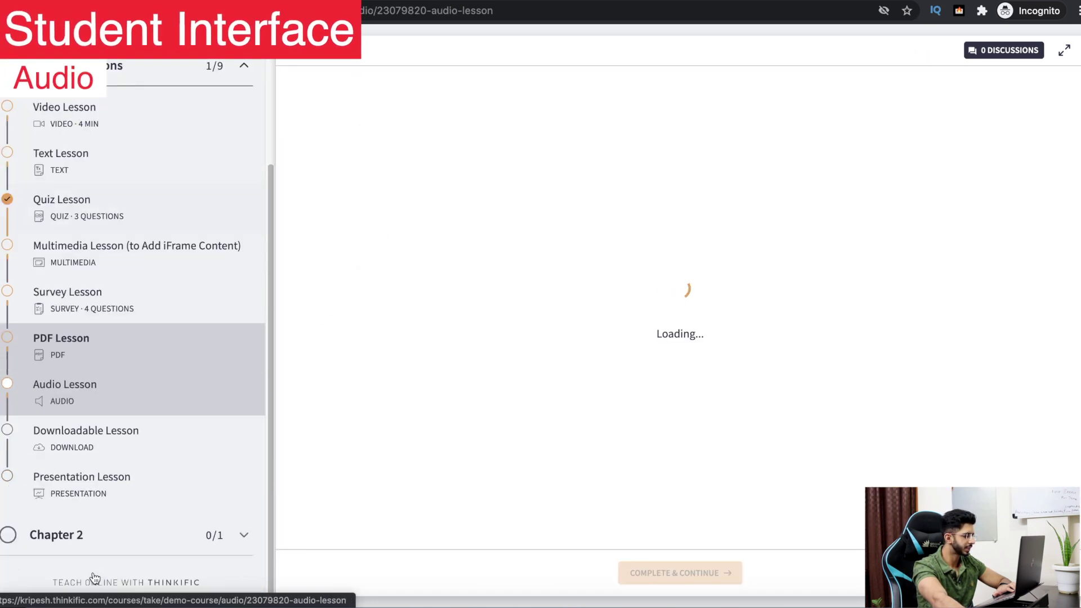
{"action": "left_click", "coordinate": [154, 447]}
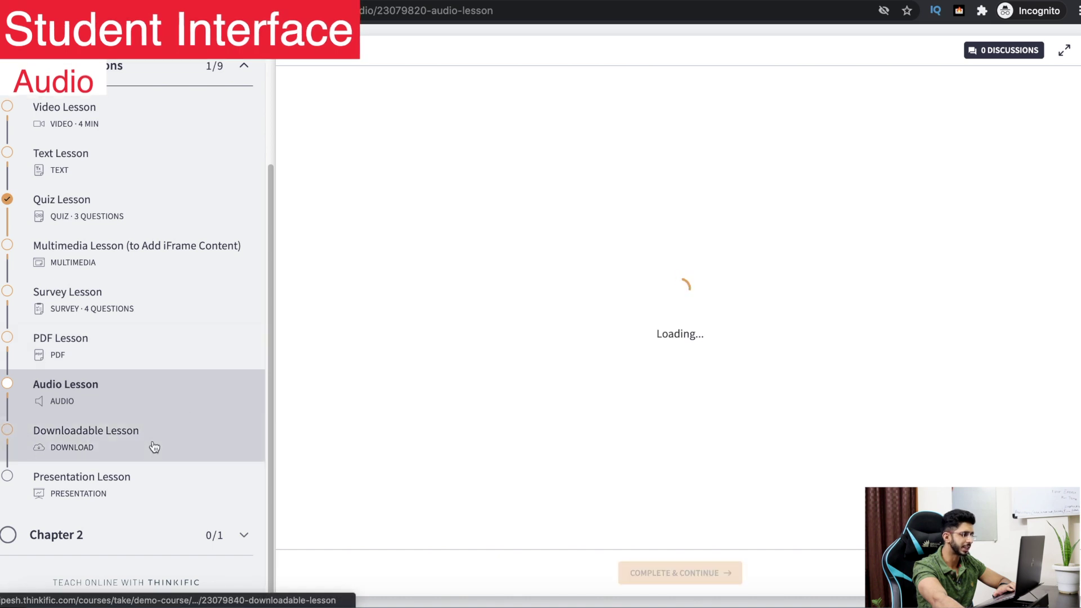
{"action": "left_click", "coordinate": [24, 494]}
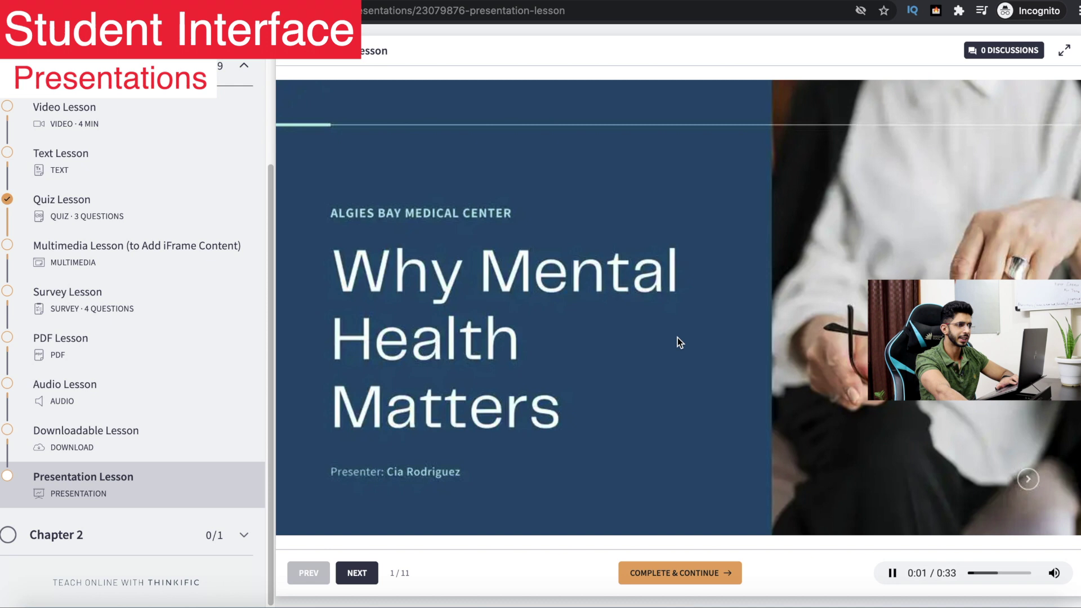
{"action": "left_click", "coordinate": [893, 573]}
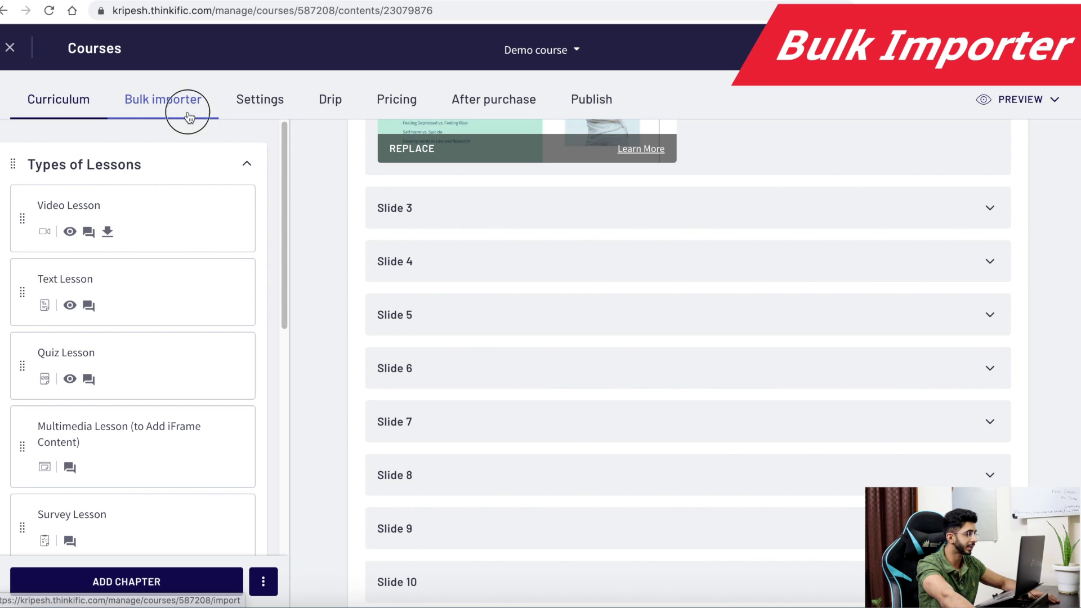
- Open the Demo course's bulk importer in the admin builder and review its chapters, reorderable lessons and file upload areas
{"action": "left_click", "coordinate": [188, 113]}
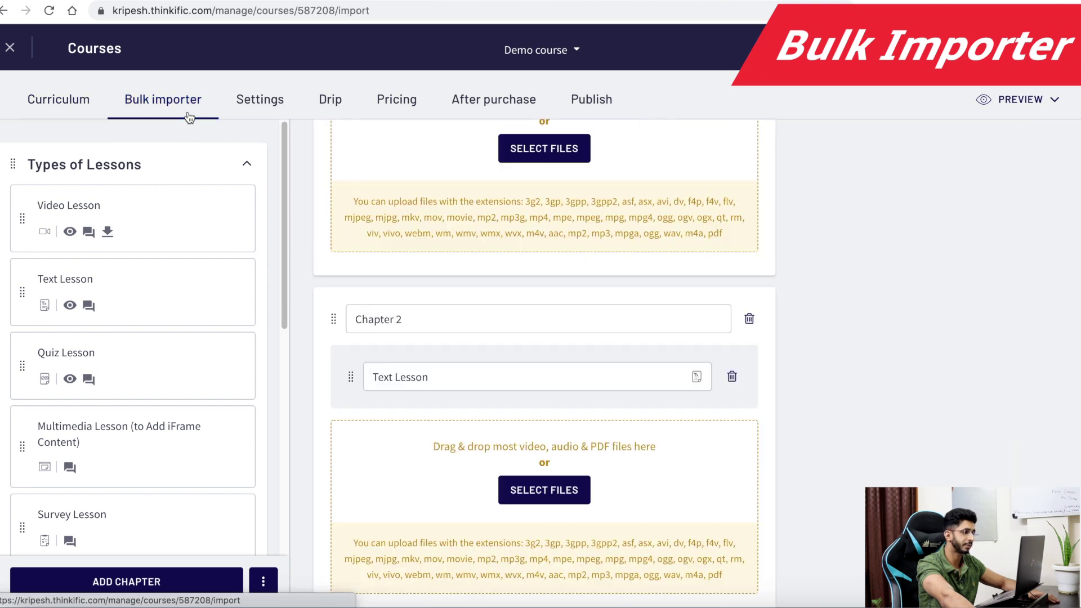
{"action": "scroll", "coordinate": [360, 249], "scroll_direction": "up", "scroll_amount": 10}
{"action": "scroll", "coordinate": [509, 334], "scroll_direction": "down", "scroll_amount": 2}
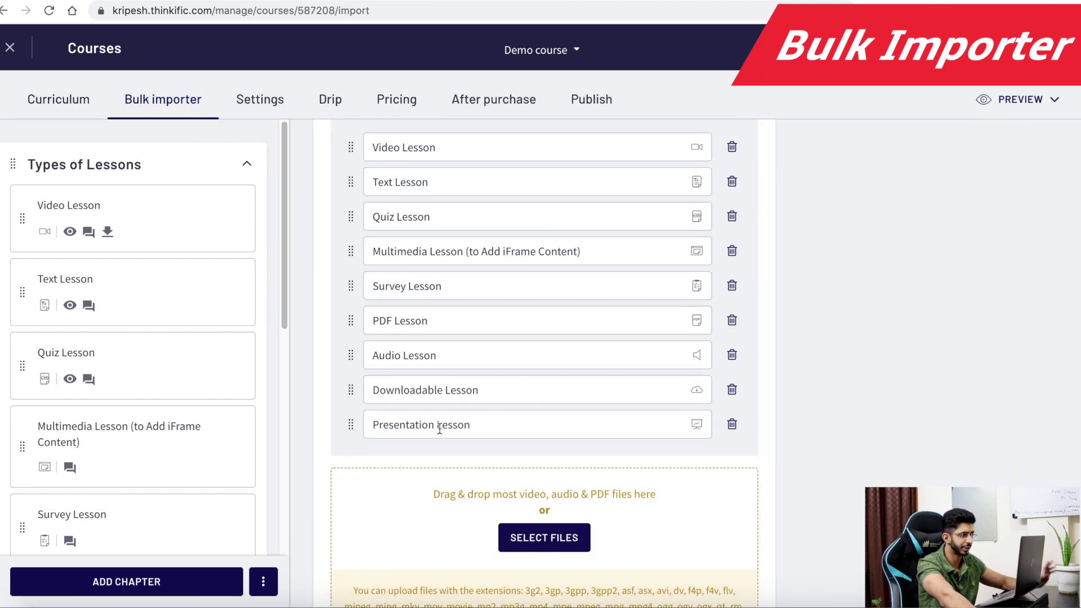
{"action": "scroll", "coordinate": [357, 260], "scroll_direction": "up", "scroll_amount": 2}
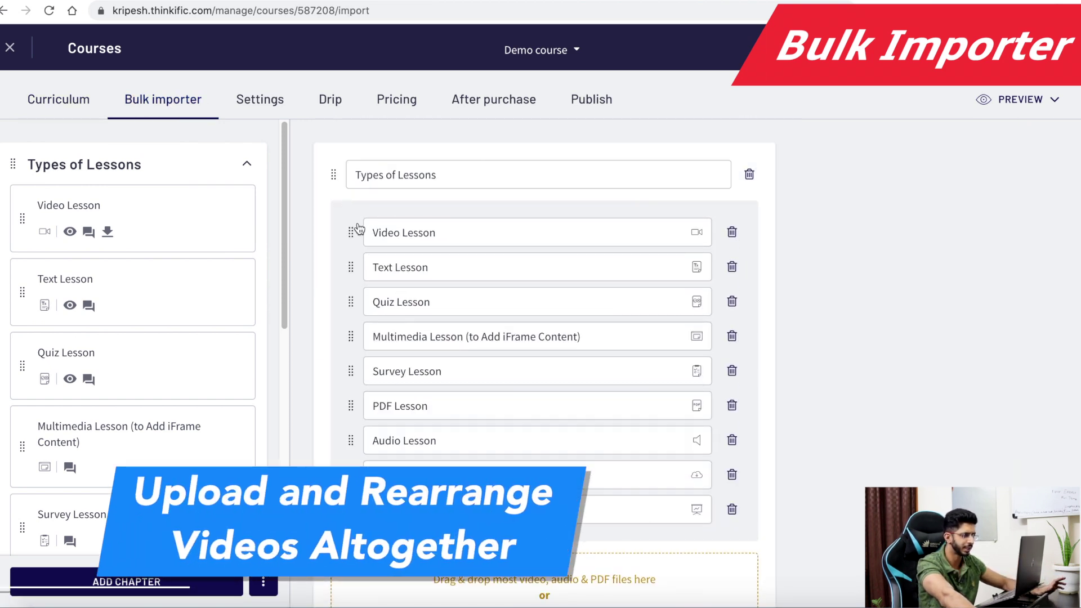
{"action": "mouse_move", "coordinate": [351, 267]}
{"action": "left_mouse_down"}
{"action": "mouse_move", "coordinate": [357, 331]}
{"action": "mouse_move", "coordinate": [355, 260]}
{"action": "left_mouse_up"}
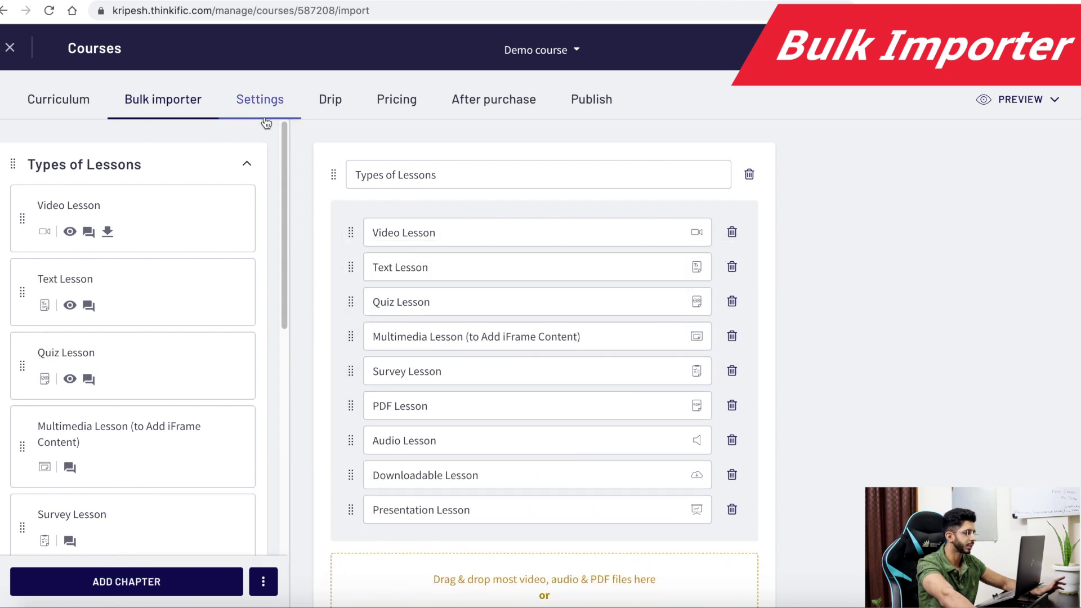
- Open the course settings and the Drip schedule, and review the drip types and each lesson's release delay
{"action": "left_click", "coordinate": [268, 115]}
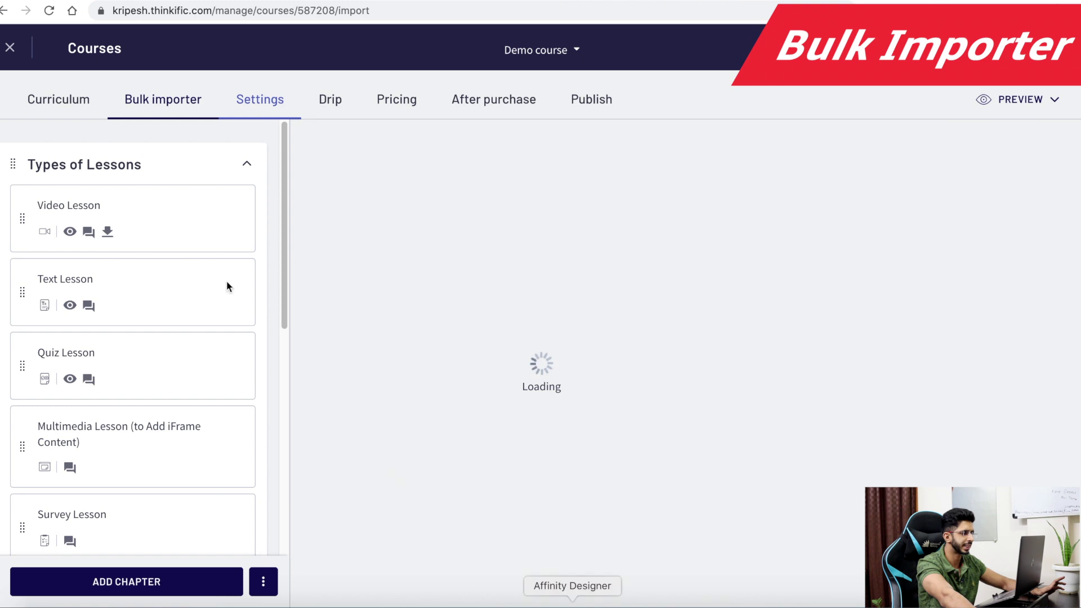
{"action": "left_click", "coordinate": [336, 106]}
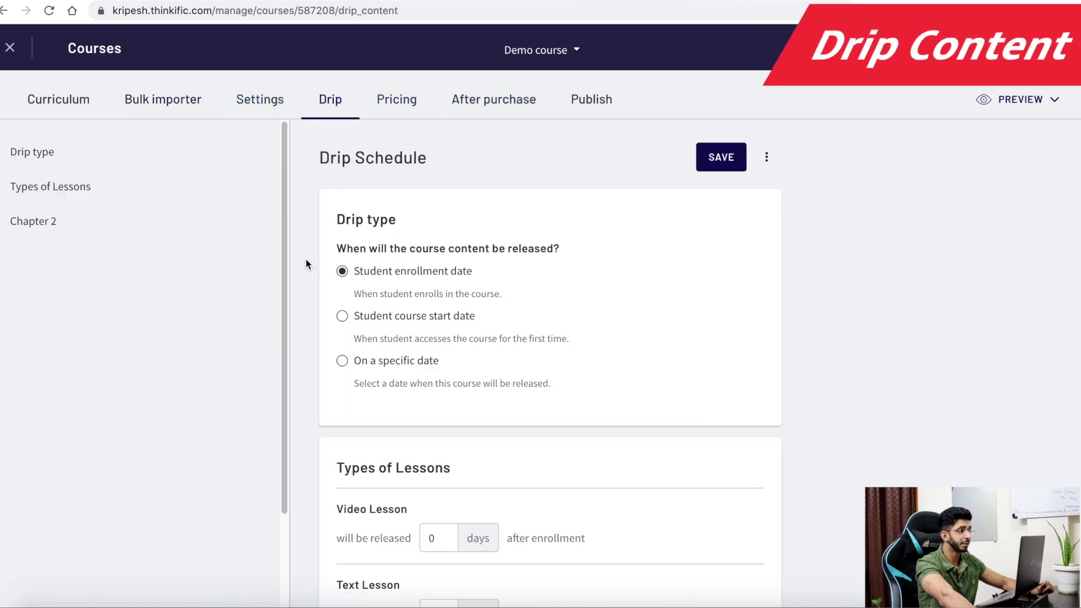
{"action": "scroll", "coordinate": [340, 277], "scroll_direction": "down", "scroll_amount": 1}
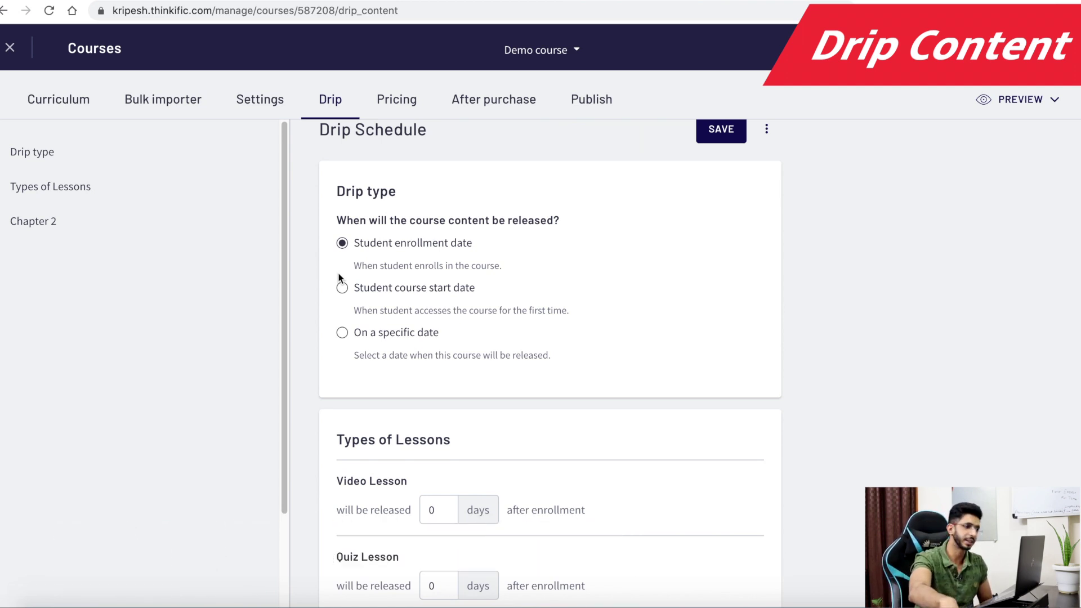
{"action": "scroll", "coordinate": [432, 454], "scroll_direction": "down", "scroll_amount": 5}
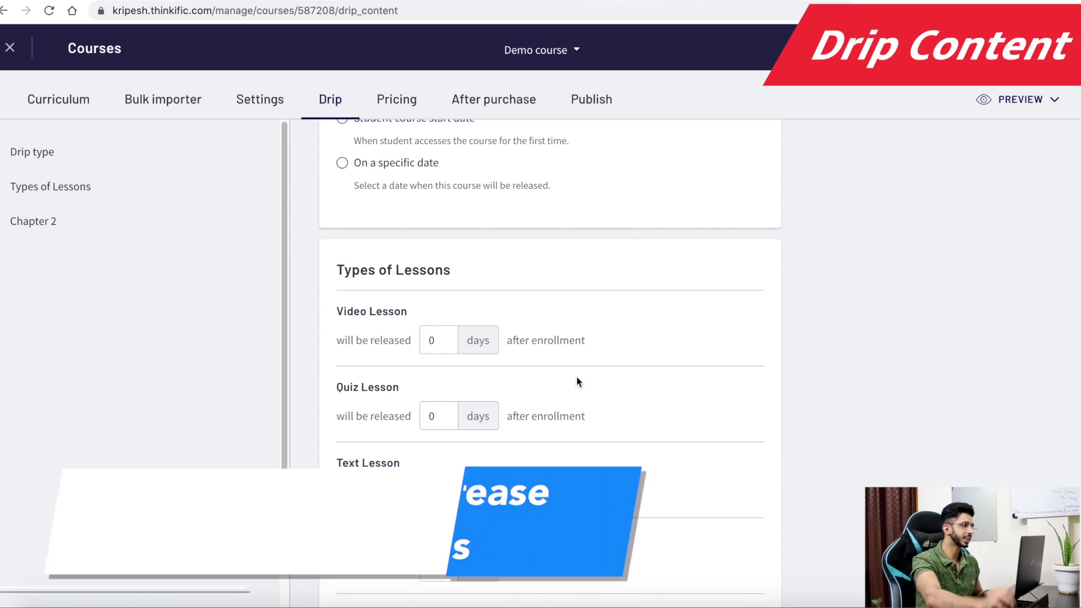
{"action": "scroll", "coordinate": [338, 351], "scroll_direction": "down", "scroll_amount": 4}
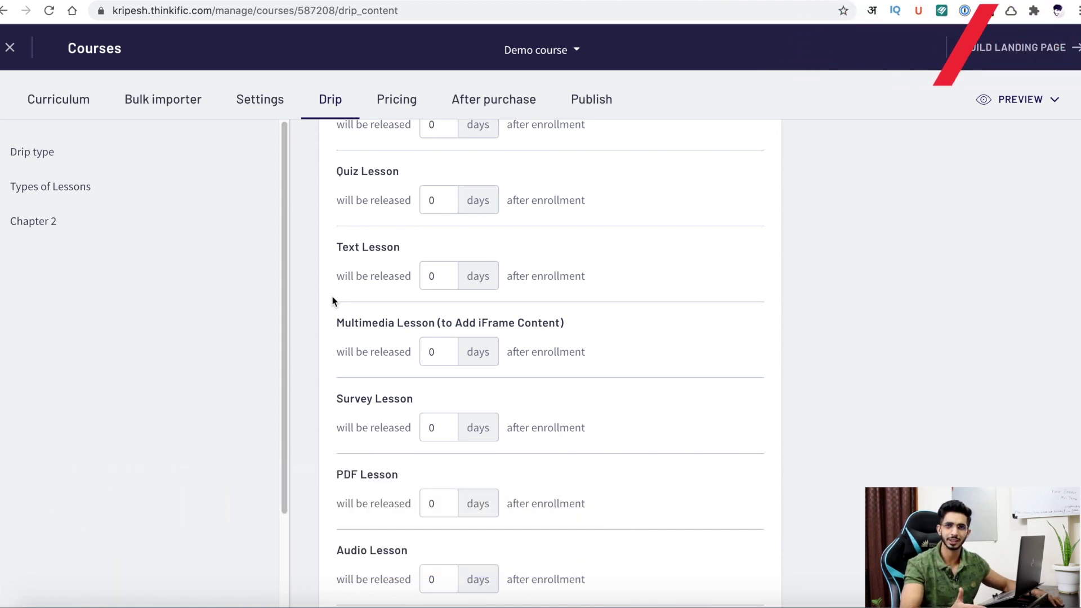
- Open the course pricing and review the free, one-time, subscription, monthly payment plan and additional pricing options
{"action": "left_click", "coordinate": [410, 104]}
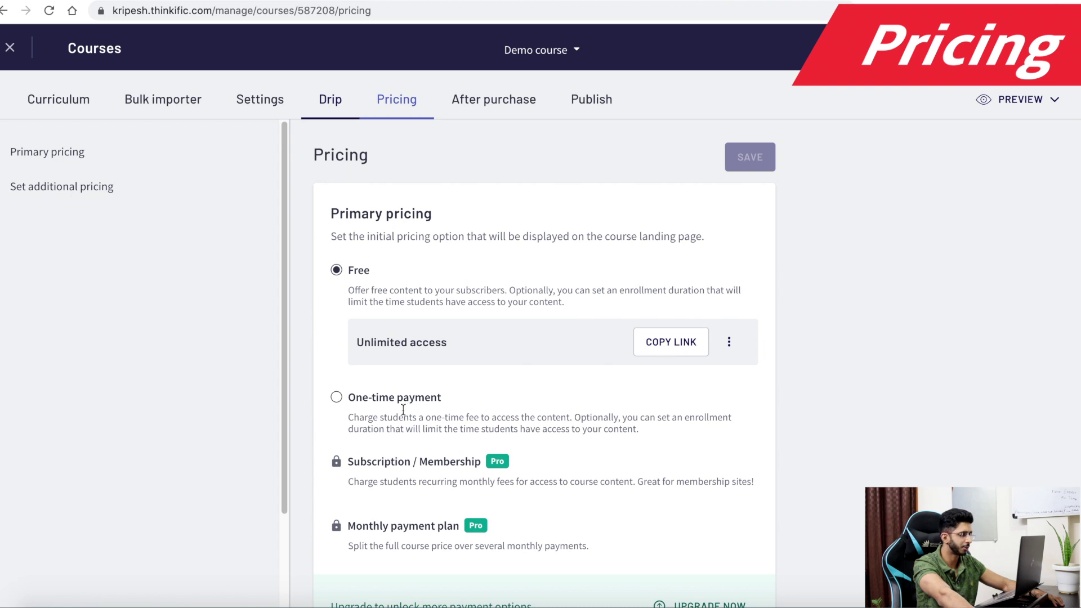
{"action": "scroll", "coordinate": [396, 393], "scroll_direction": "down", "scroll_amount": 1}
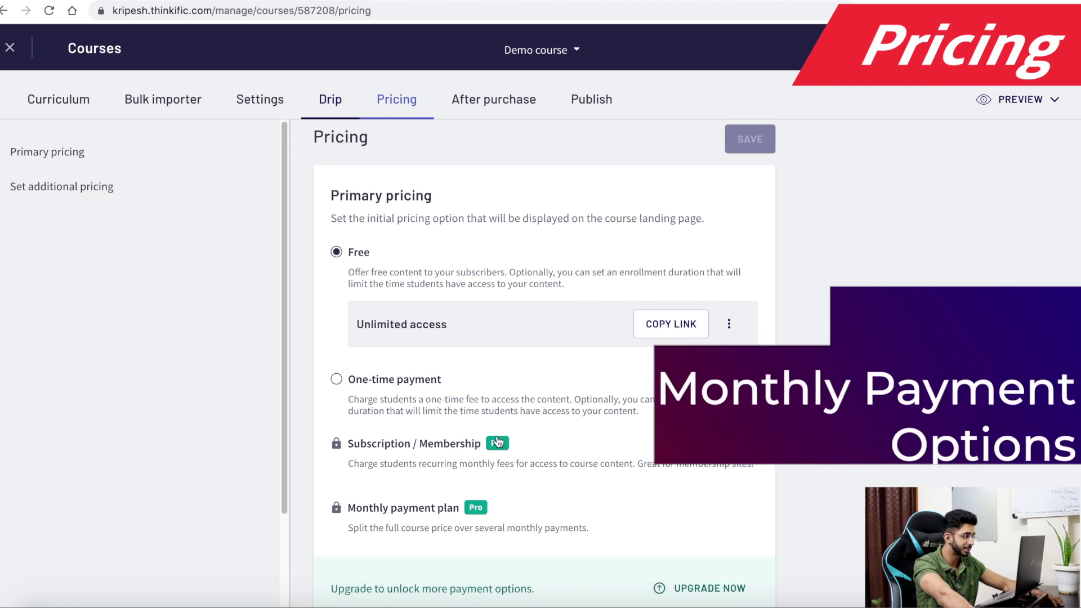
{"action": "scroll", "coordinate": [473, 484], "scroll_direction": "down", "scroll_amount": 5}
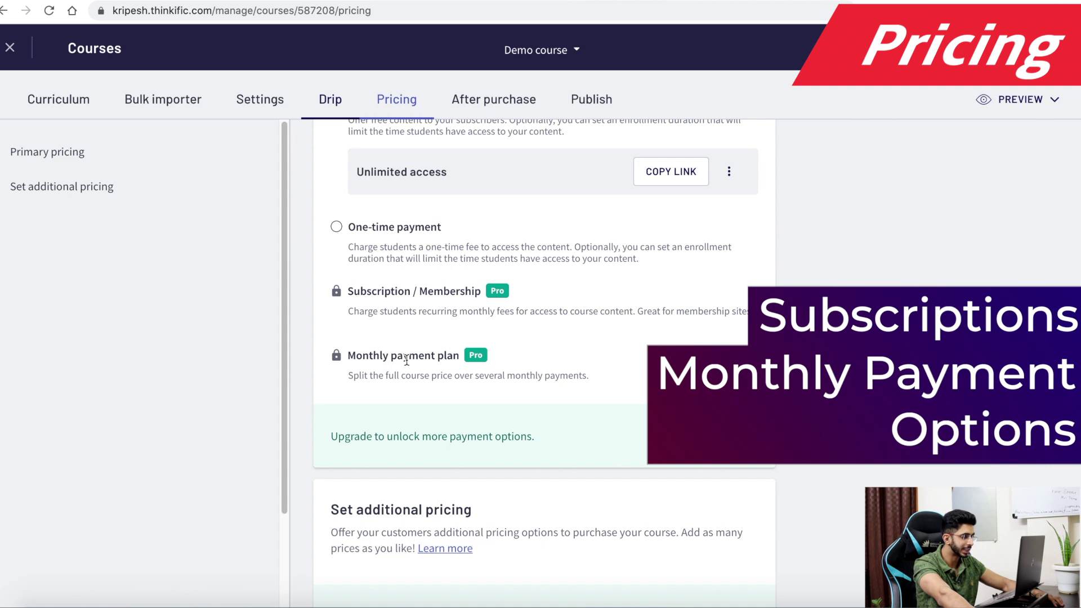
{"action": "left_click_drag", "start_coordinate": [405, 353], "coordinate": [443, 347]}
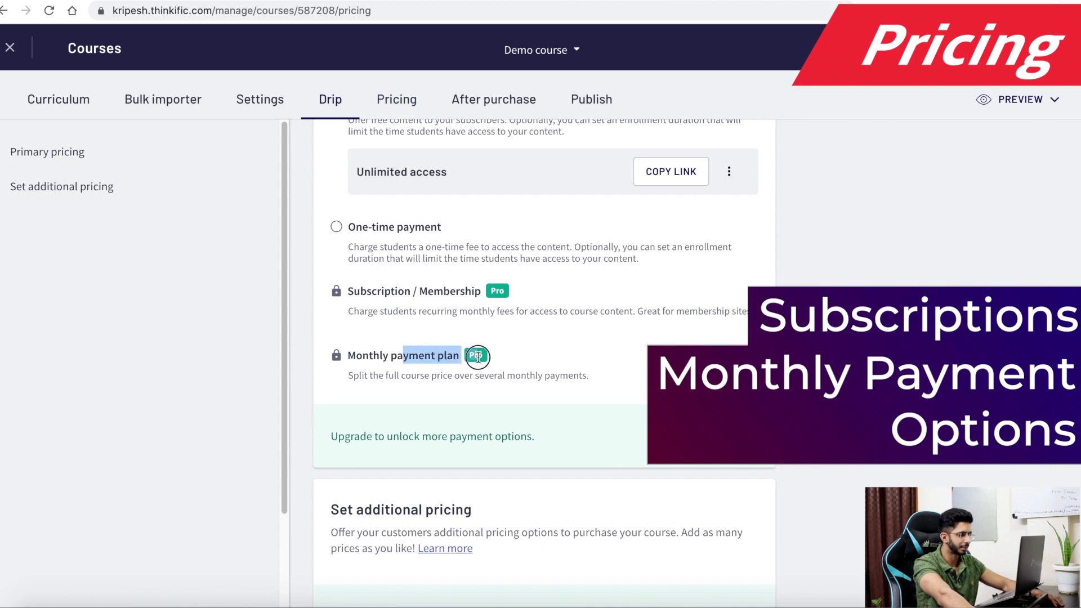
{"action": "left_click_drag", "start_coordinate": [362, 377], "coordinate": [507, 388]}
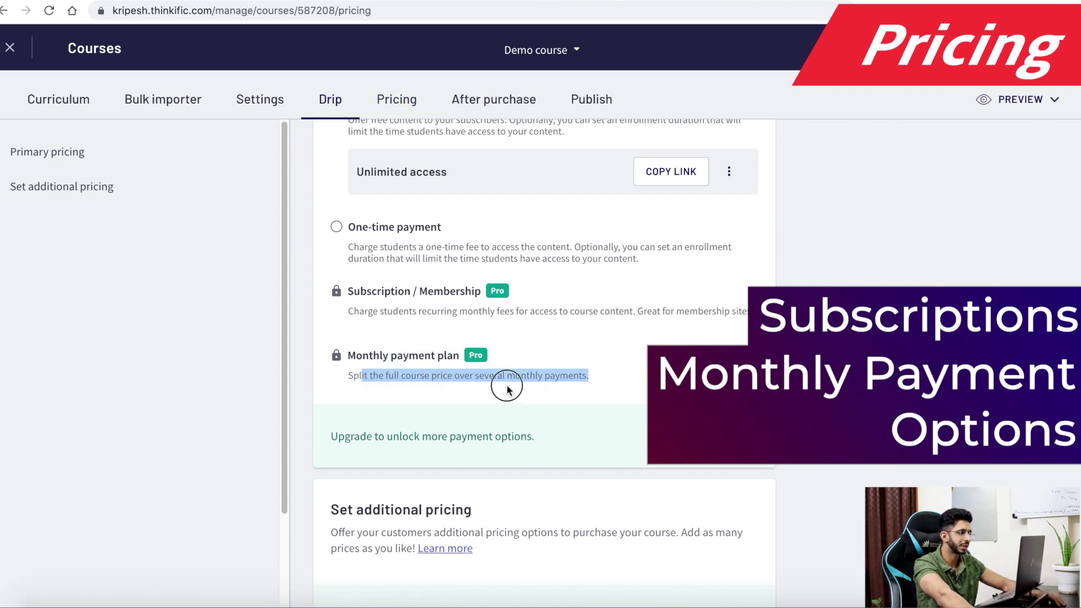
{"action": "scroll", "coordinate": [462, 338], "scroll_direction": "down", "scroll_amount": 1}
{"action": "scroll", "coordinate": [451, 343], "scroll_direction": "up", "scroll_amount": 5}
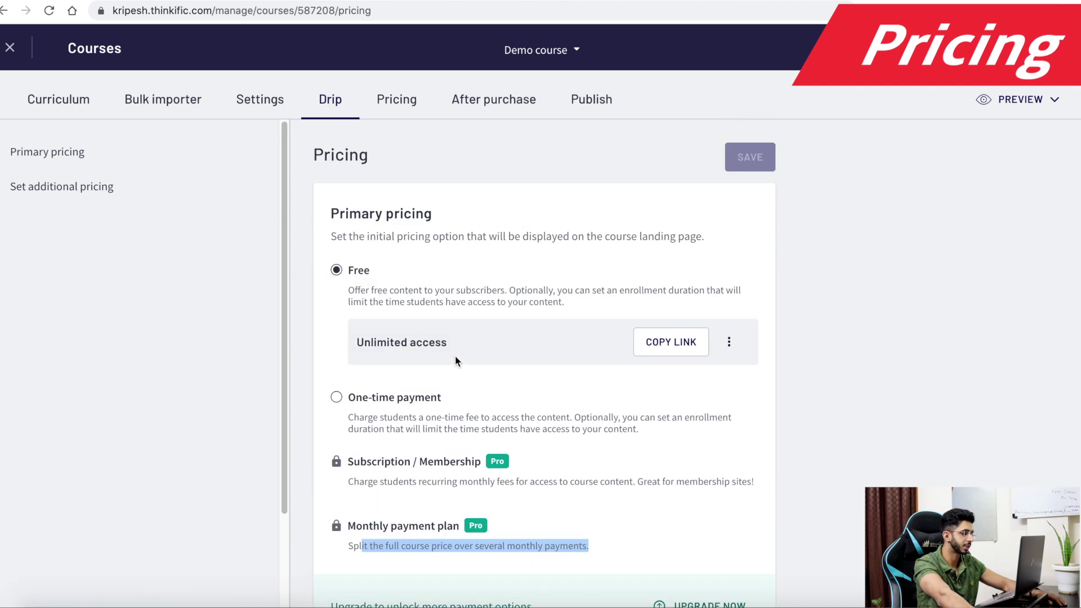
- View the After purchase flow information and open the course's Publish page
{"action": "left_click", "coordinate": [485, 107]}
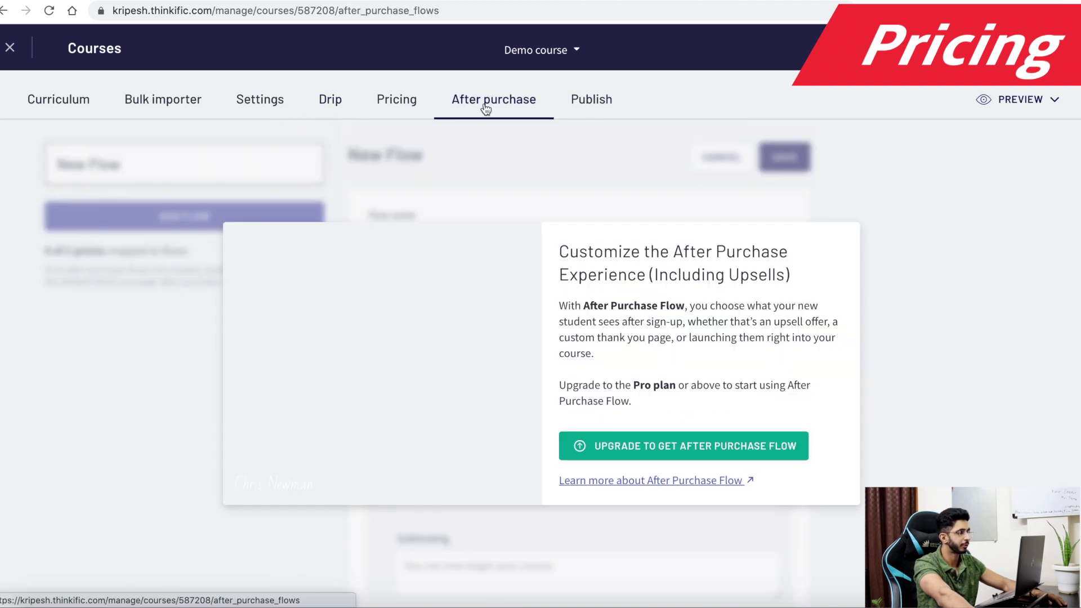
{"action": "left_click", "coordinate": [588, 105]}
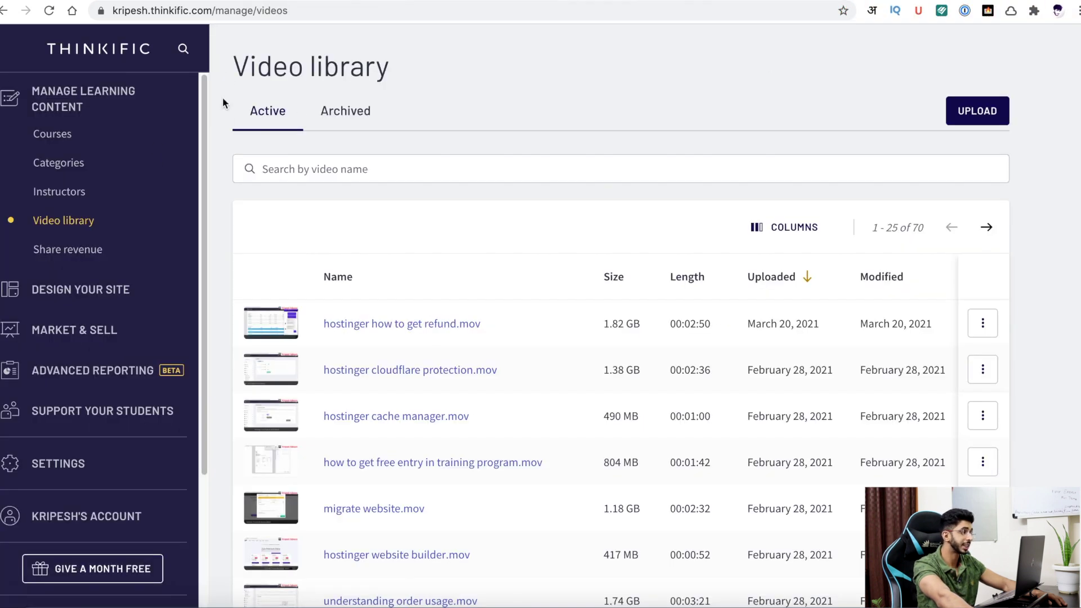
- Look through the uploaded videos in the Video library, including their sizes, lengths and upload dates
{"action": "left_click_drag", "start_coordinate": [234, 57], "coordinate": [415, 61]}
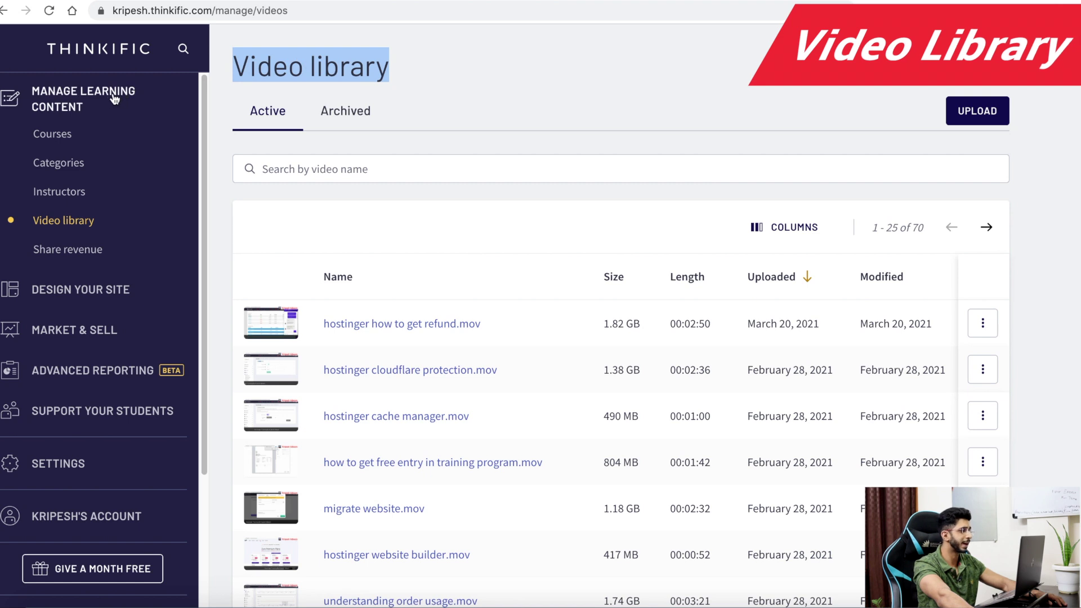
{"action": "scroll", "coordinate": [401, 280], "scroll_direction": "down", "scroll_amount": 4}
{"action": "scroll", "coordinate": [522, 213], "scroll_direction": "up", "scroll_amount": 4}
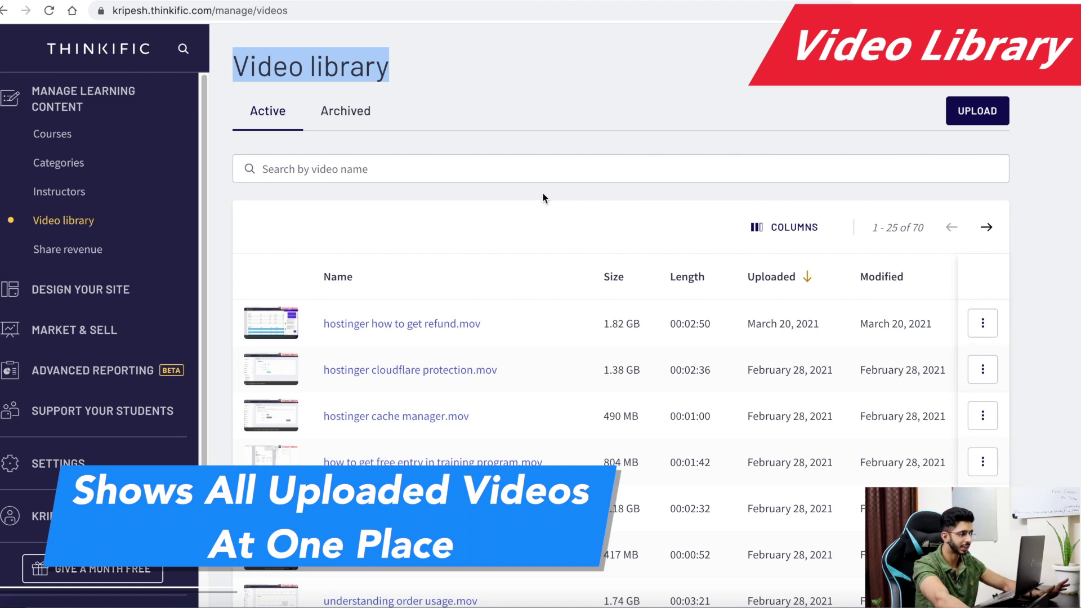
{"action": "scroll", "coordinate": [428, 346], "scroll_direction": "down", "scroll_amount": 1}
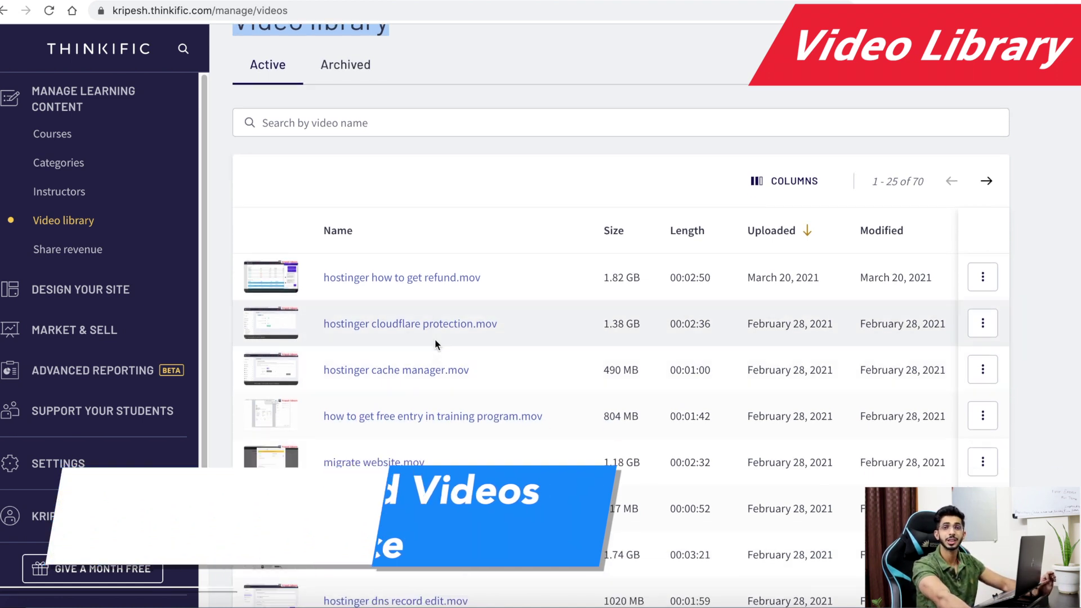
{"action": "scroll", "coordinate": [428, 346], "scroll_direction": "down", "scroll_amount": 5}
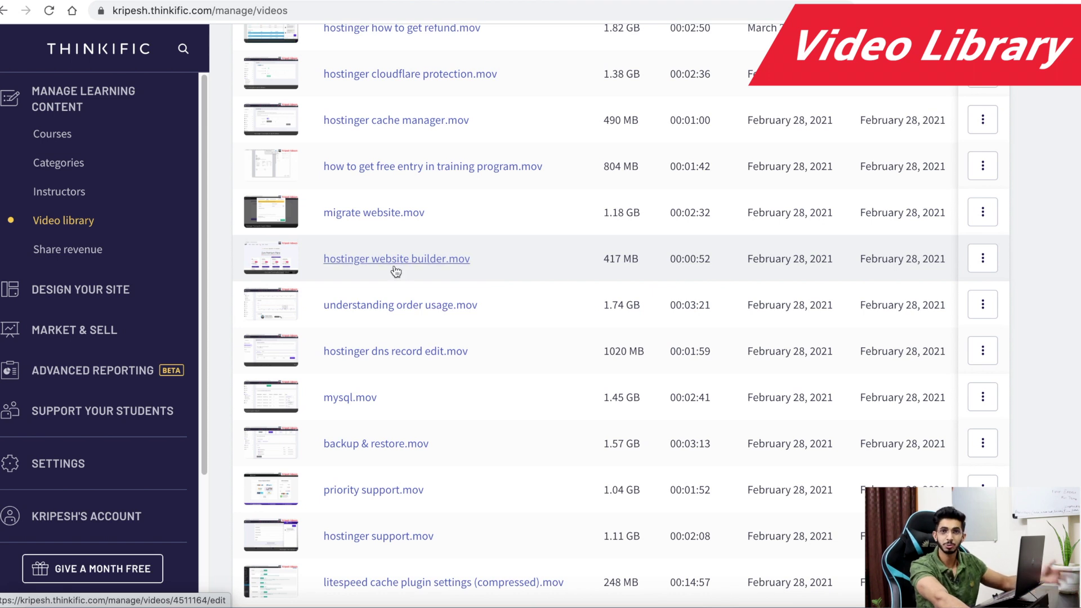
{"action": "scroll", "coordinate": [429, 293], "scroll_direction": "up", "scroll_amount": 6}
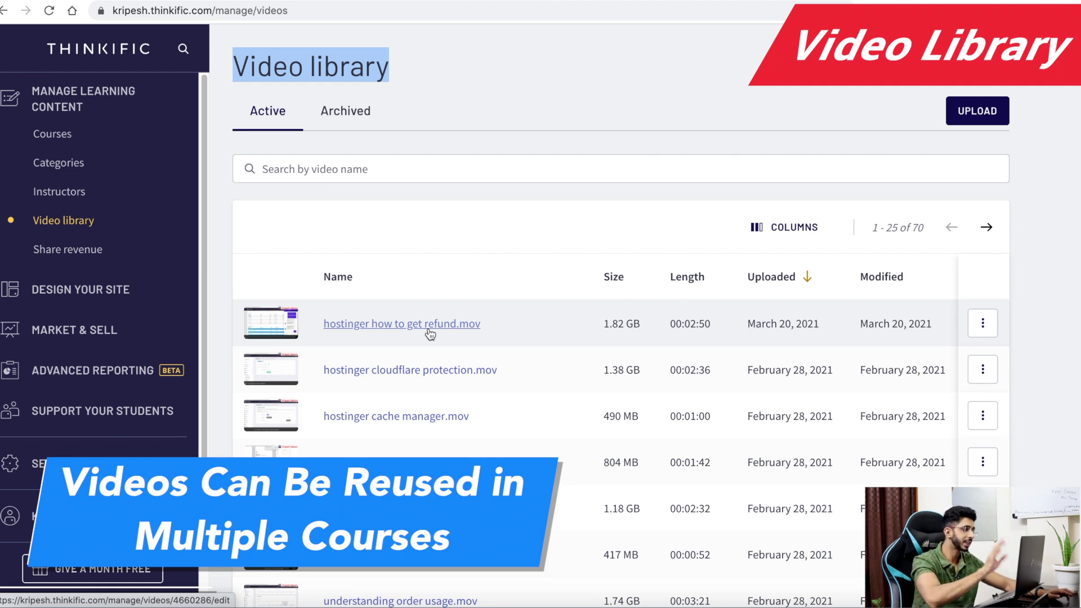
{"action": "scroll", "coordinate": [433, 335], "scroll_direction": "down", "scroll_amount": 6}
{"action": "scroll", "coordinate": [437, 366], "scroll_direction": "down", "scroll_amount": 6}
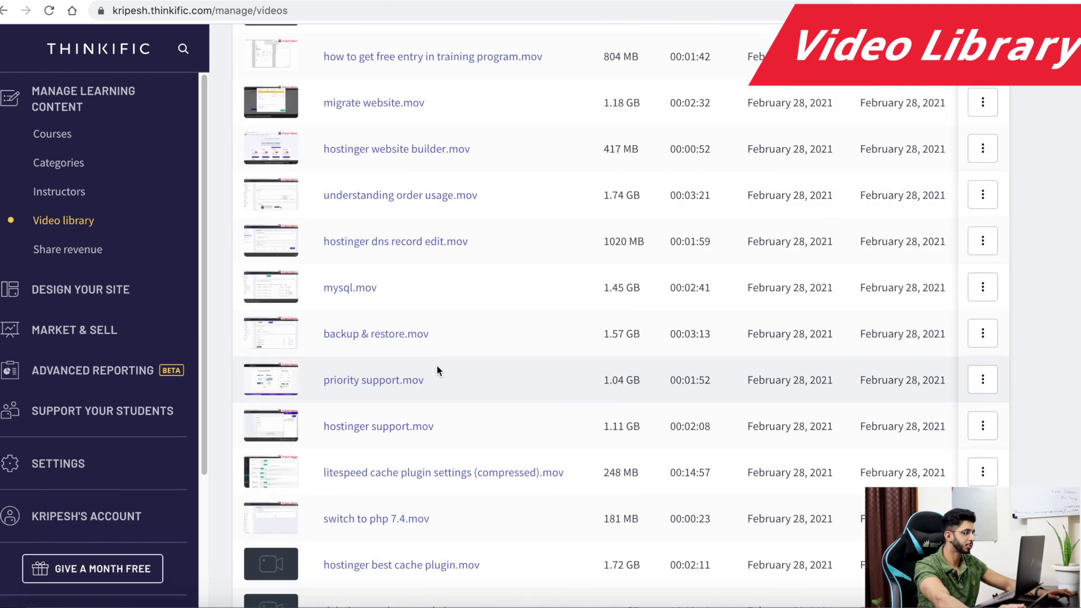
{"action": "scroll", "coordinate": [437, 380], "scroll_direction": "up", "scroll_amount": 10}
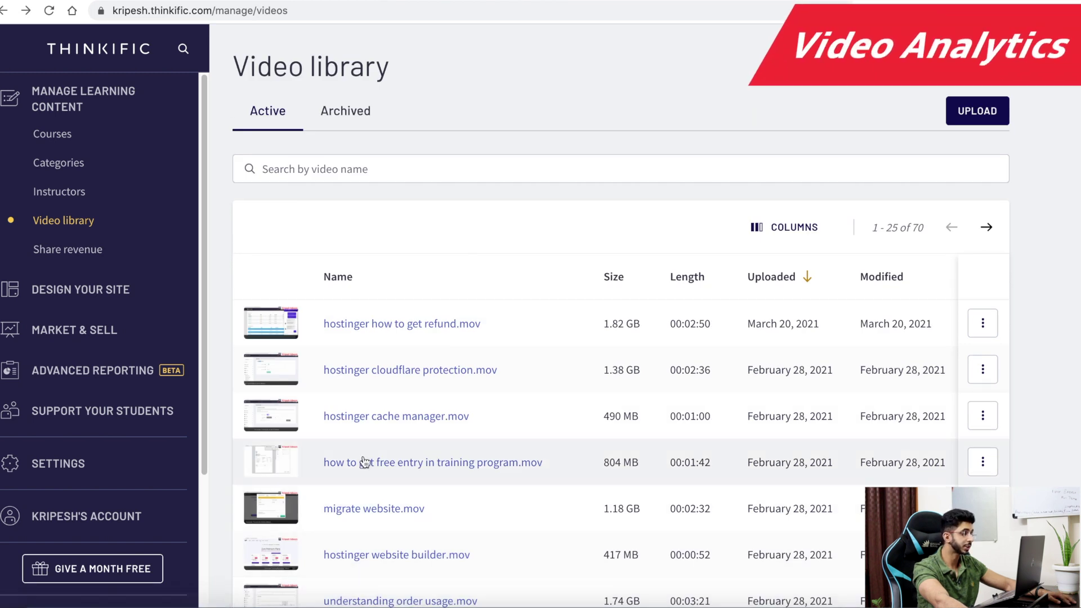
- Open hostinger cache manager.mov from the Video library and review its thumbnail, captions and appearance settings
{"action": "left_click", "coordinate": [379, 418]}
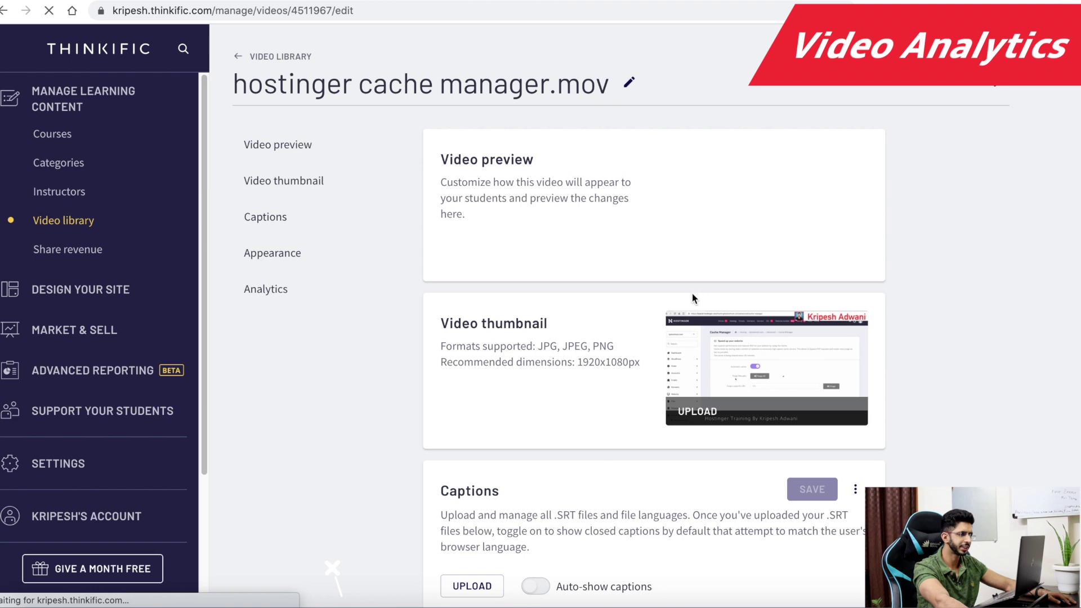
{"action": "scroll", "coordinate": [543, 231], "scroll_direction": "down", "scroll_amount": 2}
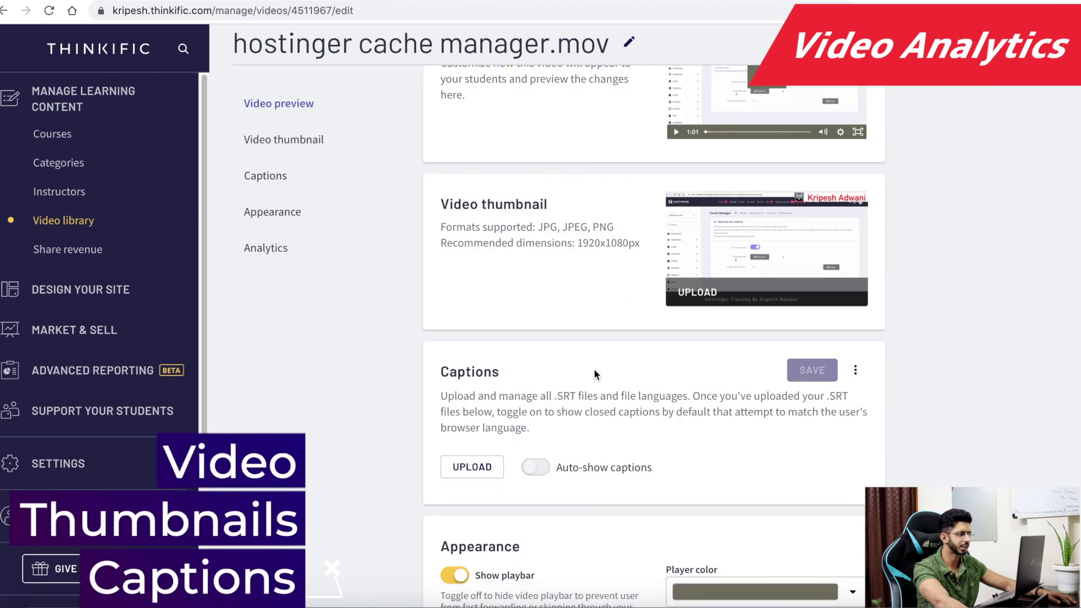
{"action": "scroll", "coordinate": [327, 382], "scroll_direction": "down", "scroll_amount": 3}
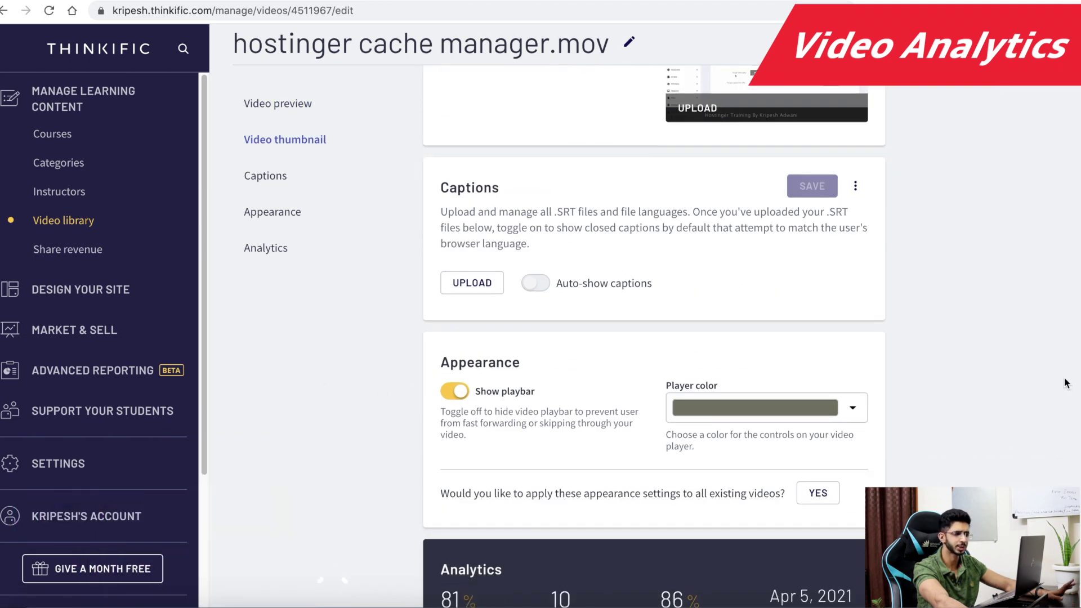
{"action": "scroll", "coordinate": [469, 323], "scroll_direction": "down", "scroll_amount": 3}
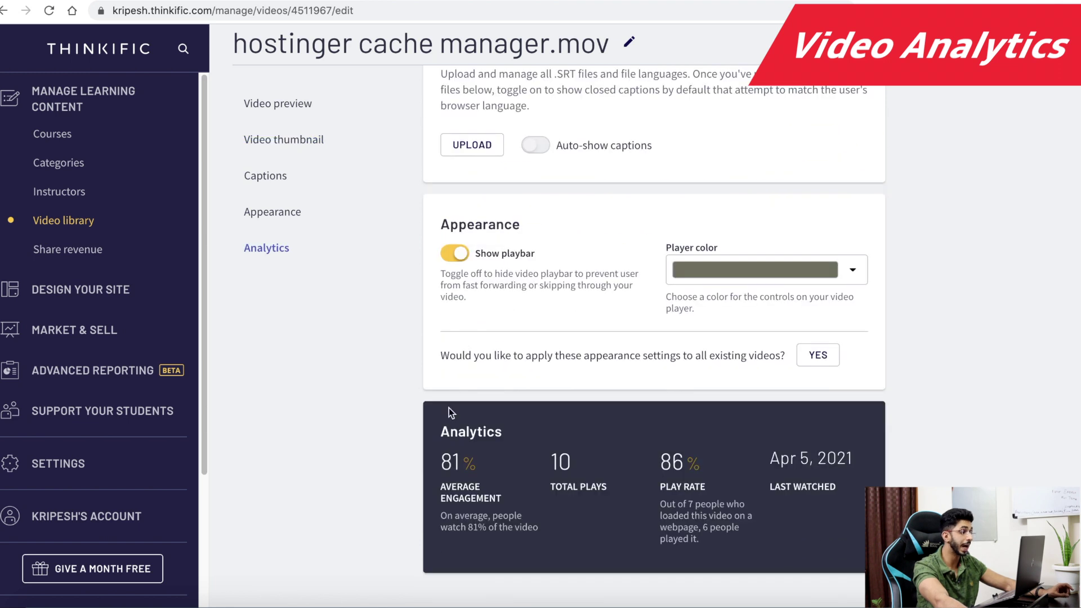
- Read the video's analytics, covering average engagement, total plays and play rate
{"action": "left_click_drag", "start_coordinate": [477, 495], "coordinate": [465, 489]}
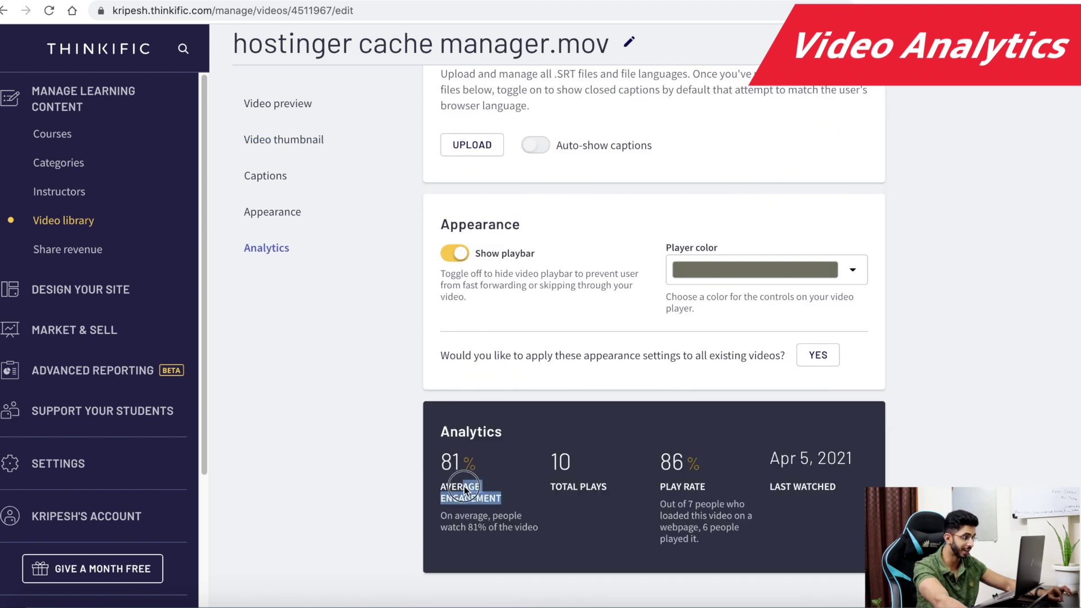
{"action": "left_click_drag", "start_coordinate": [467, 530], "coordinate": [562, 458]}
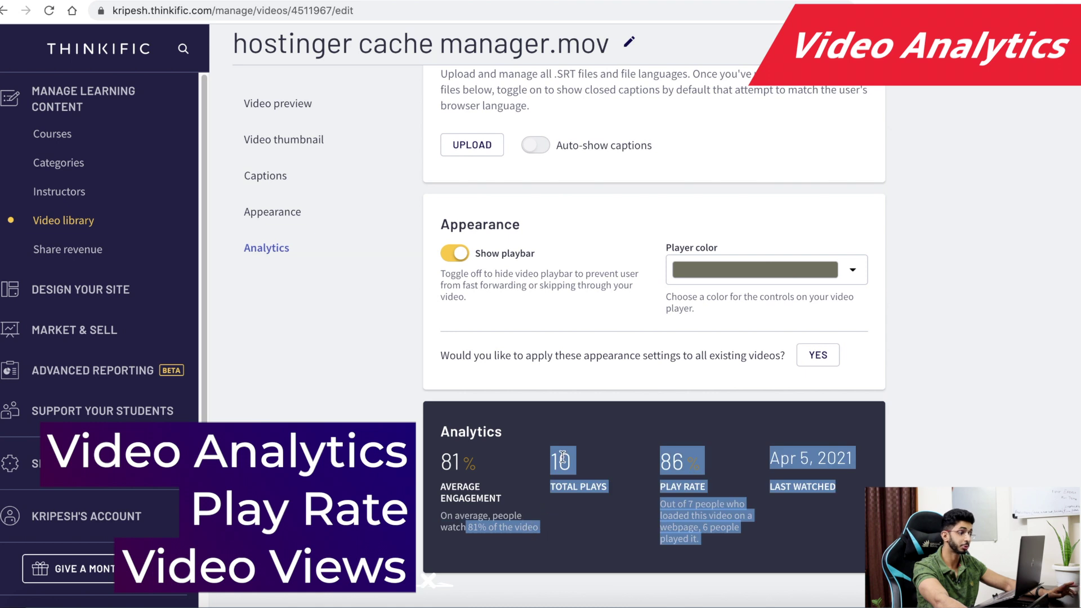
{"action": "left_click", "coordinate": [583, 499]}
{"action": "triple_click", "coordinate": [710, 535]}
{"action": "left_click", "coordinate": [711, 542]}
{"action": "scroll", "coordinate": [346, 240], "scroll_direction": "up", "scroll_amount": 8}
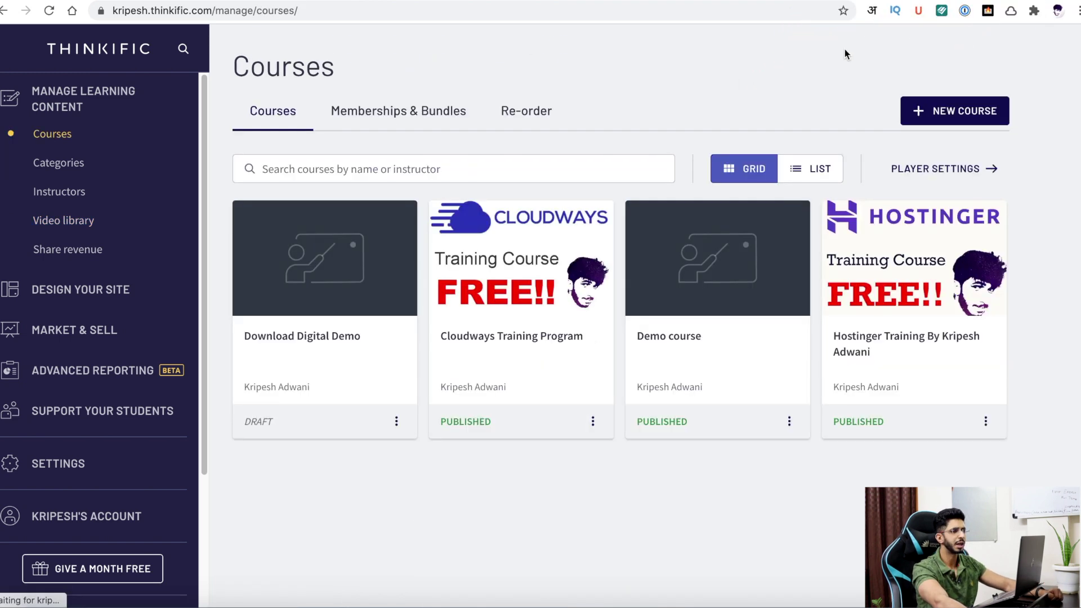
- Create a new course named "Flashship course" from the Flagship Course template
{"action": "left_click", "coordinate": [976, 120]}
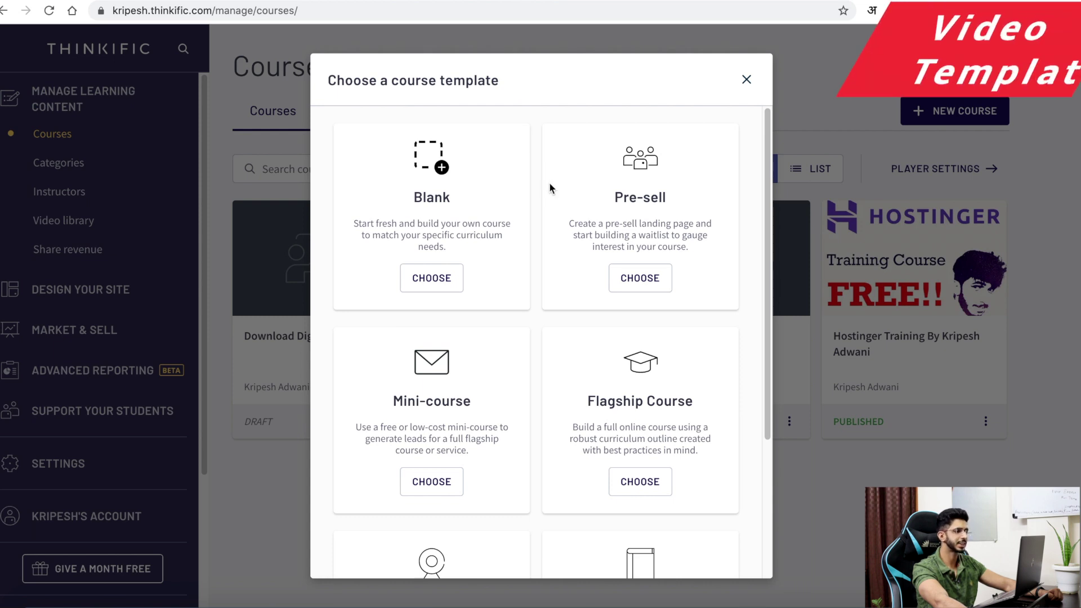
{"action": "scroll", "coordinate": [549, 186], "scroll_direction": "down", "scroll_amount": 3}
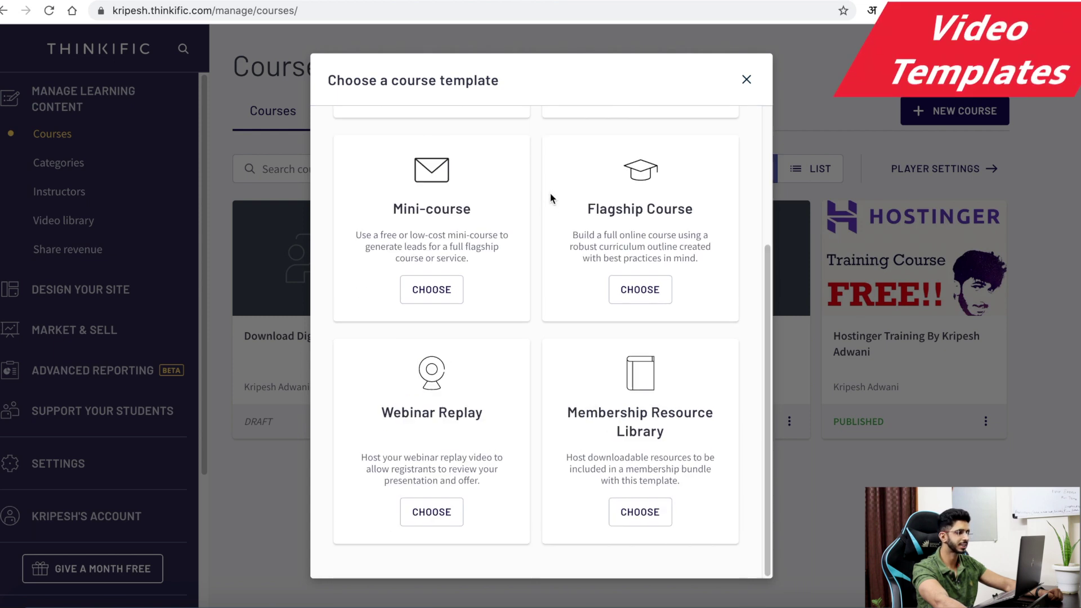
{"action": "left_click", "coordinate": [639, 306]}
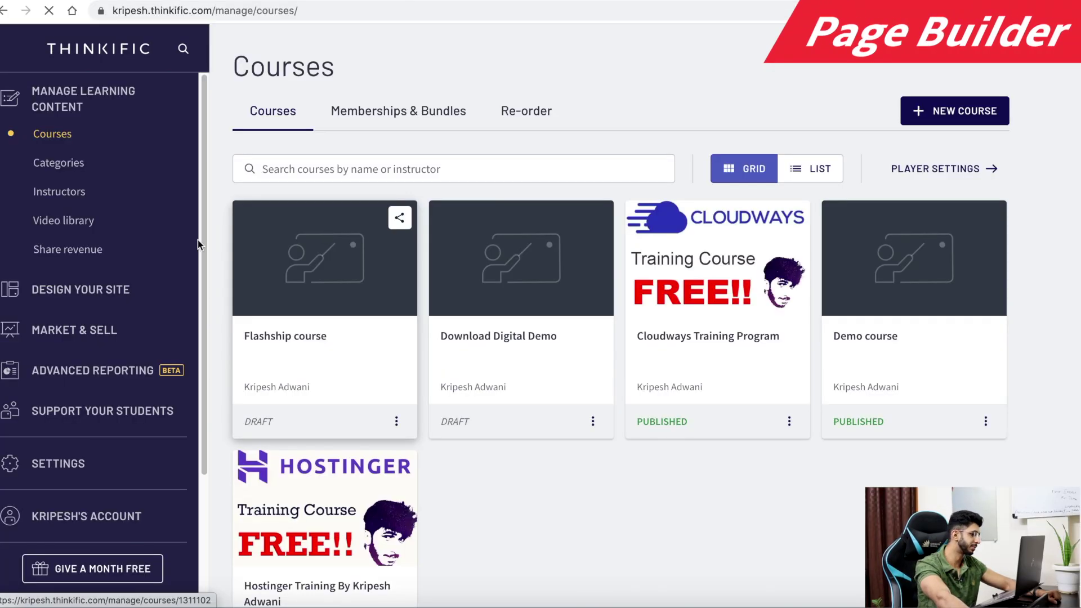
- Open the Home page in the Site Builder and look over its current layout
{"action": "left_click", "coordinate": [86, 289]}
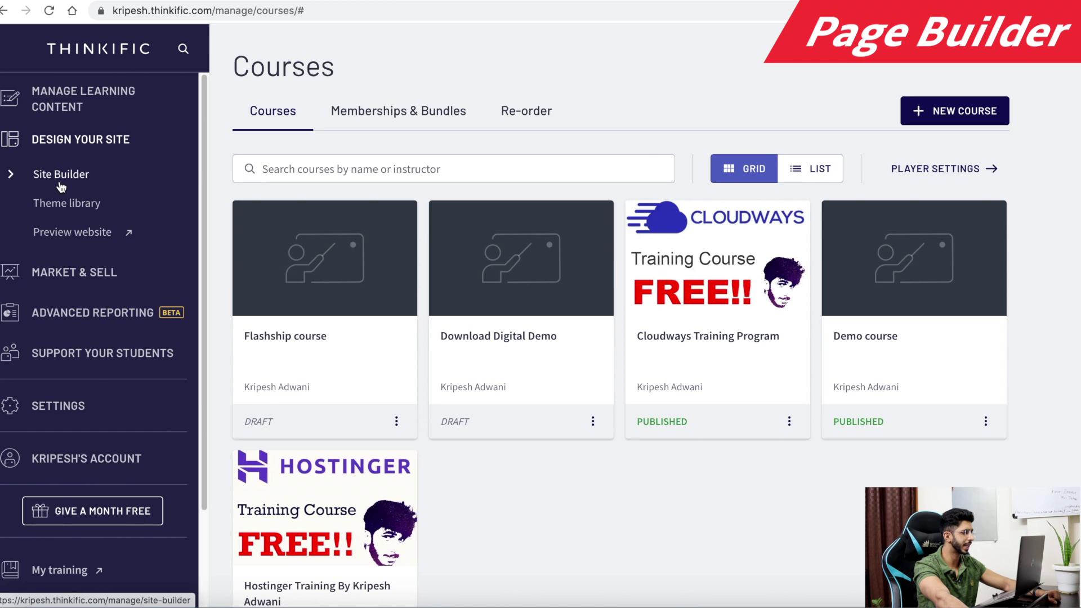
{"action": "left_click", "coordinate": [61, 174]}
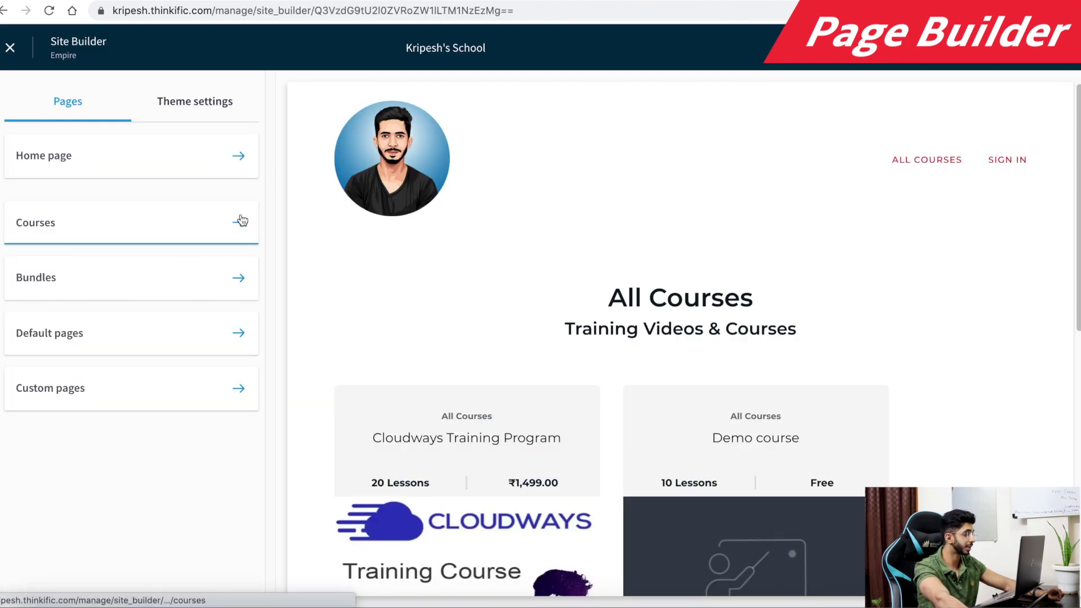
{"action": "scroll", "coordinate": [645, 204], "scroll_direction": "down", "scroll_amount": 10}
{"action": "scroll", "coordinate": [645, 451], "scroll_direction": "up", "scroll_amount": 10}
{"action": "left_click", "coordinate": [114, 148]}
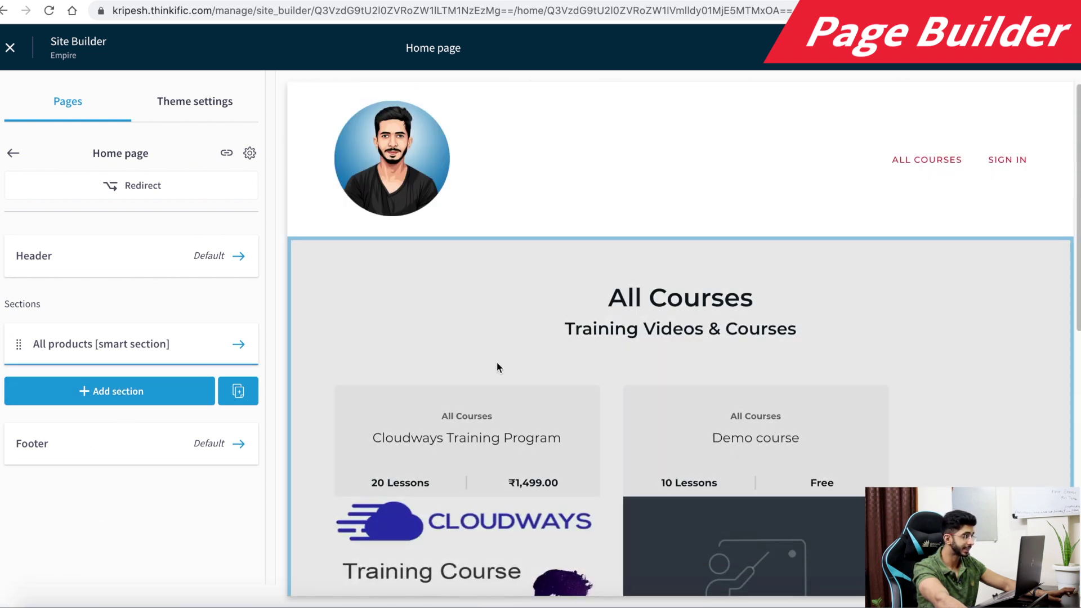
{"action": "scroll", "coordinate": [522, 313], "scroll_direction": "down", "scroll_amount": 5}
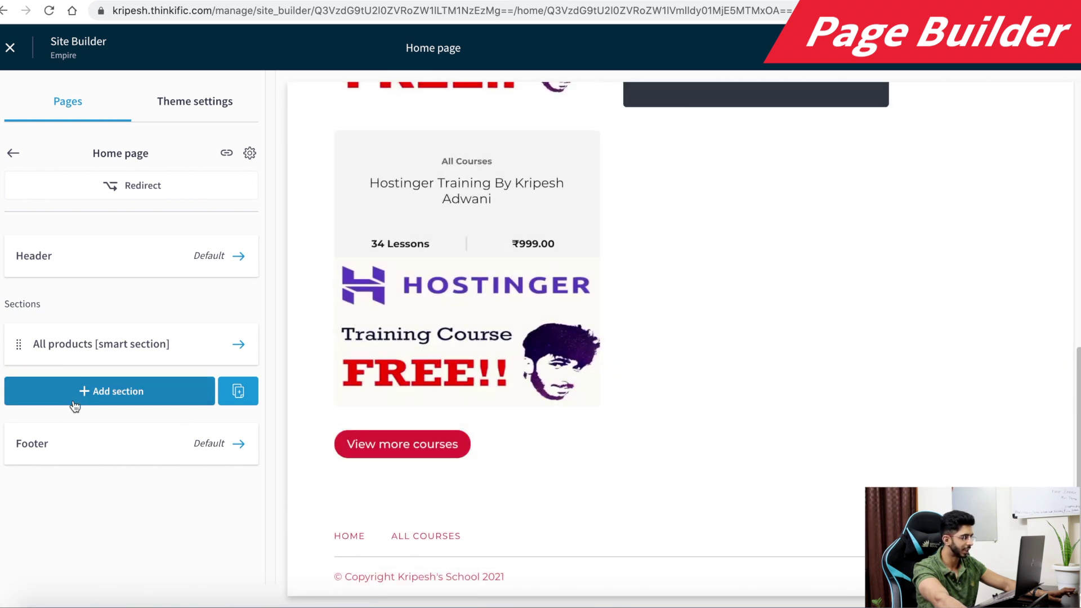
- Browse the available section types and add a Call to action section to the Home page
{"action": "left_click", "coordinate": [73, 398]}
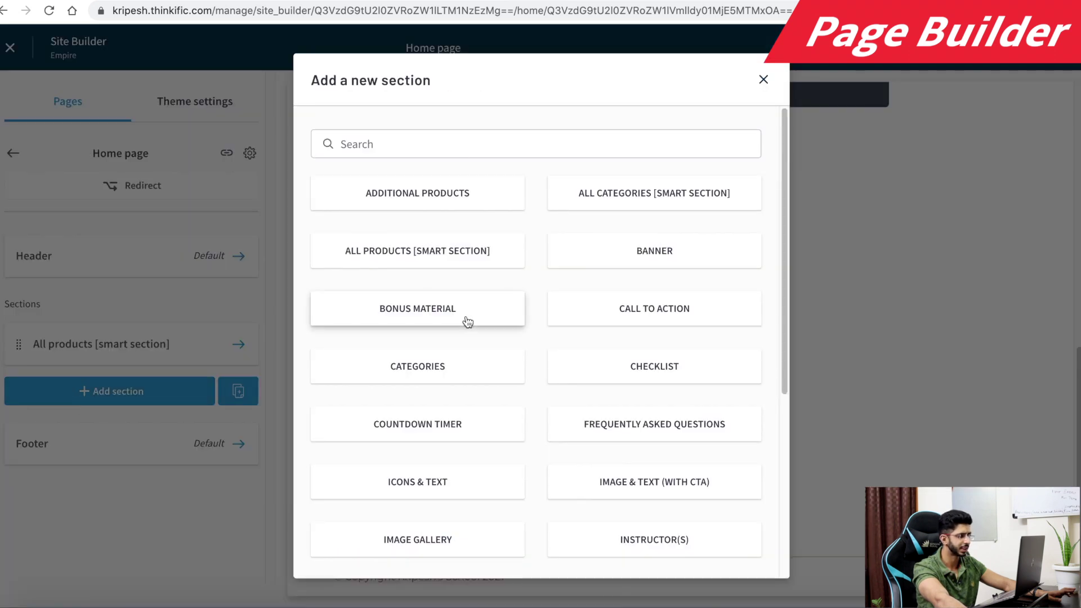
{"action": "scroll", "coordinate": [468, 326], "scroll_direction": "down", "scroll_amount": 3}
{"action": "scroll", "coordinate": [485, 382], "scroll_direction": "down", "scroll_amount": 5}
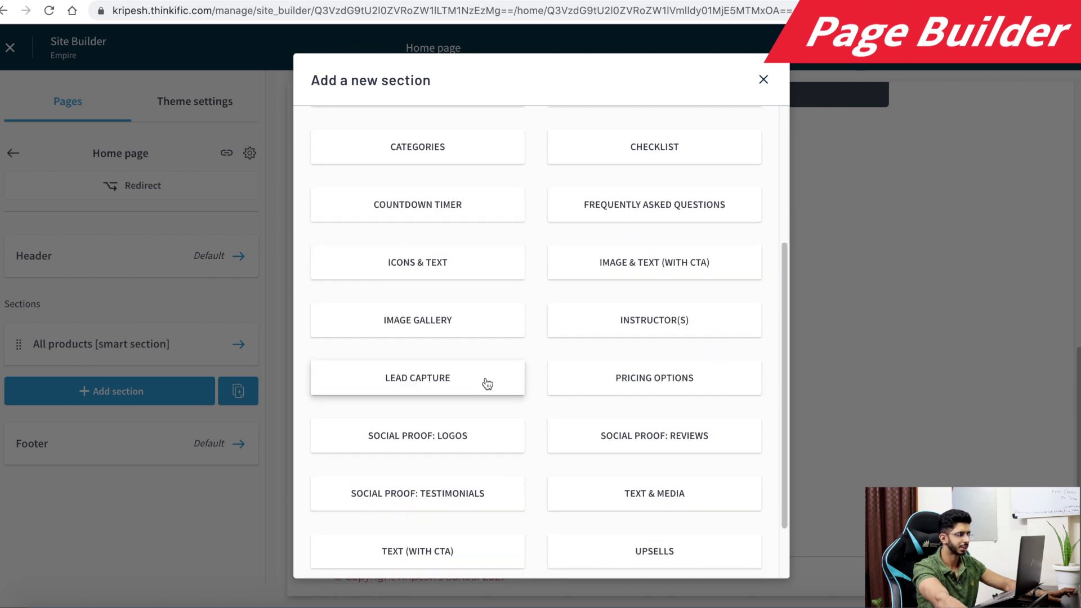
{"action": "scroll", "coordinate": [549, 422], "scroll_direction": "up", "scroll_amount": 10}
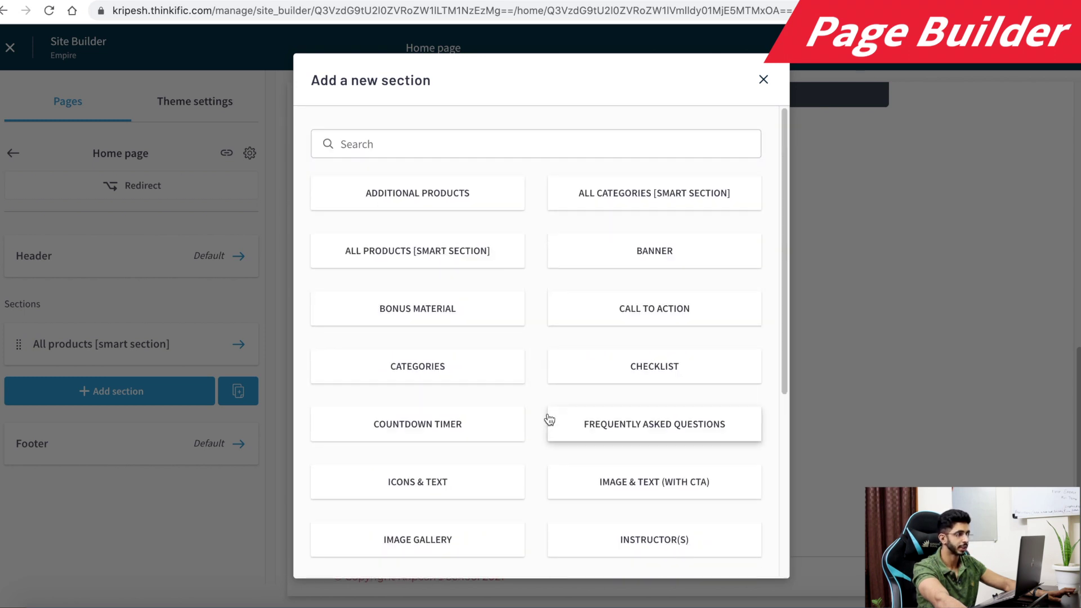
{"action": "left_click", "coordinate": [672, 323]}
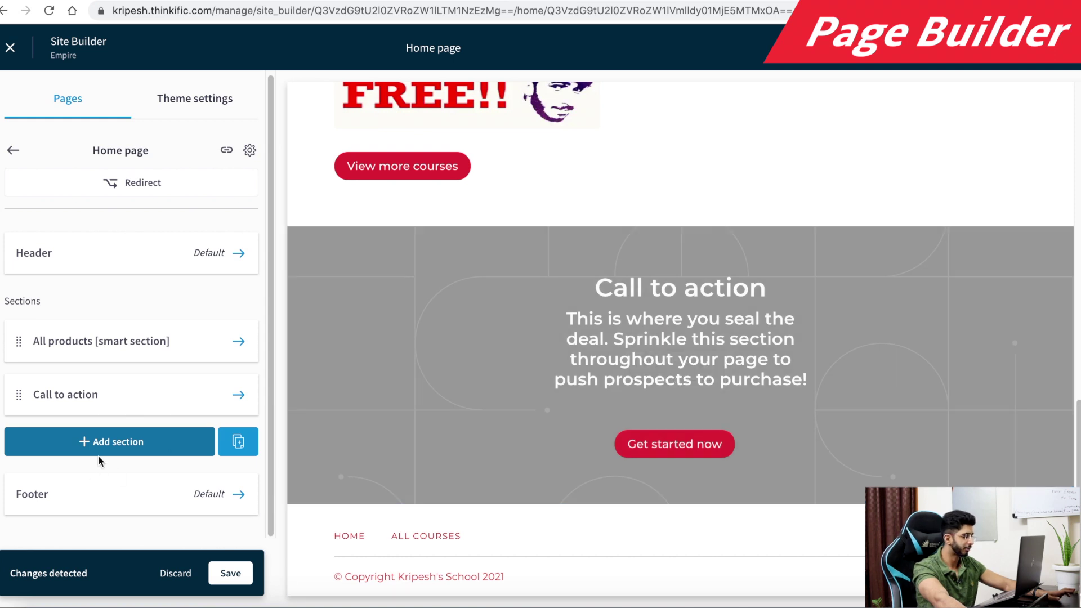
- Add a Countdown timer section to the Home page below the Call to action section
{"action": "left_click", "coordinate": [101, 443]}
{"action": "scroll", "coordinate": [565, 345], "scroll_direction": "down", "scroll_amount": 1}
{"action": "scroll", "coordinate": [527, 360], "scroll_direction": "down", "scroll_amount": 1}
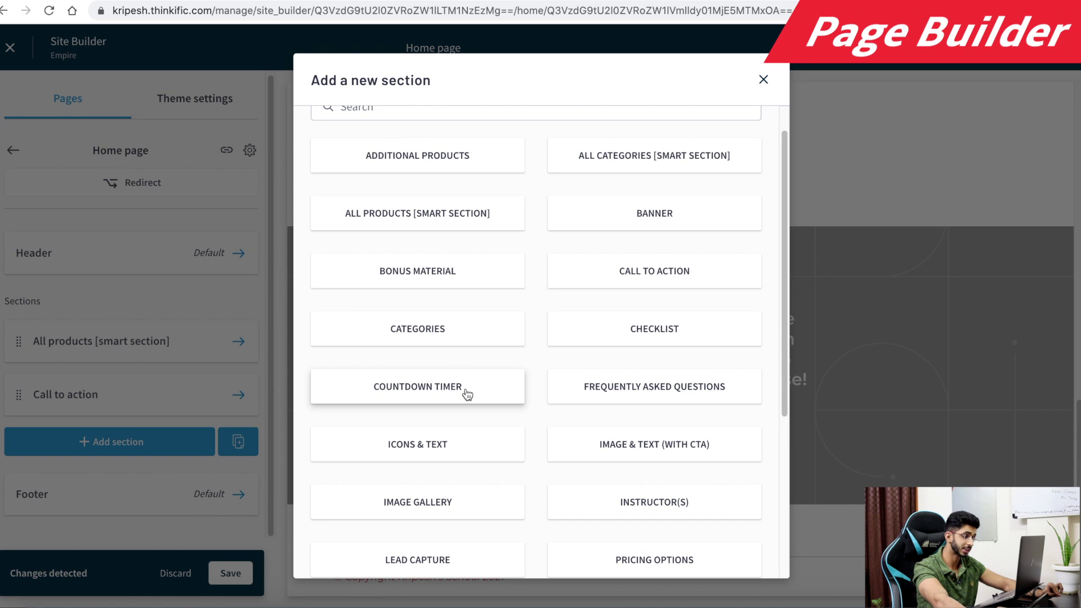
{"action": "left_click", "coordinate": [467, 393]}
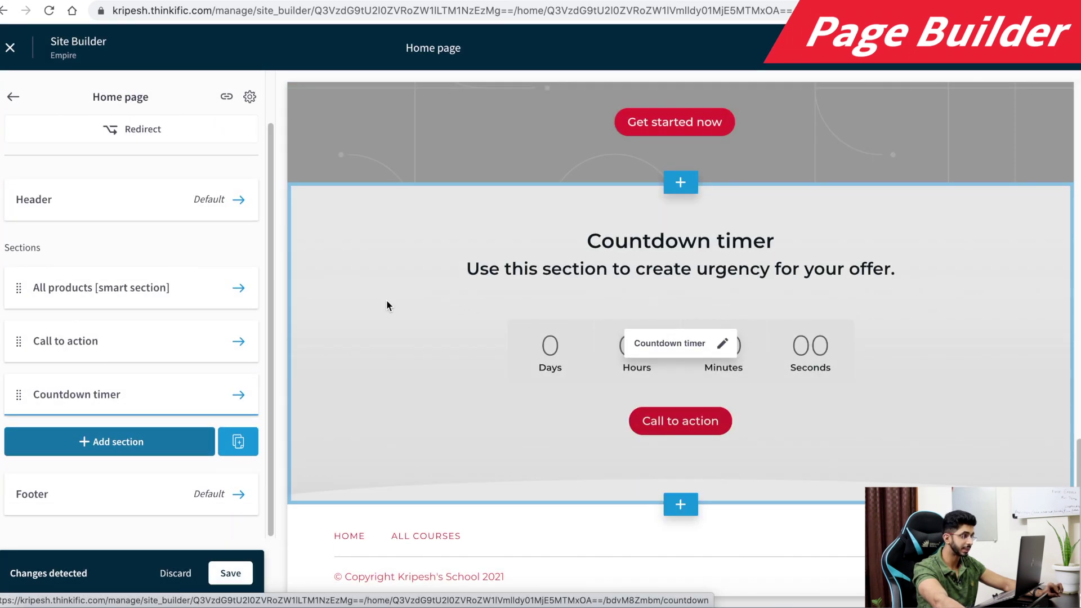
- Move the Countdown timer section above All products and check the new order in the page preview
{"action": "scroll", "coordinate": [361, 302], "scroll_direction": "up", "scroll_amount": 2}
{"action": "left_click_drag", "start_coordinate": [18, 394], "coordinate": [19, 290]}
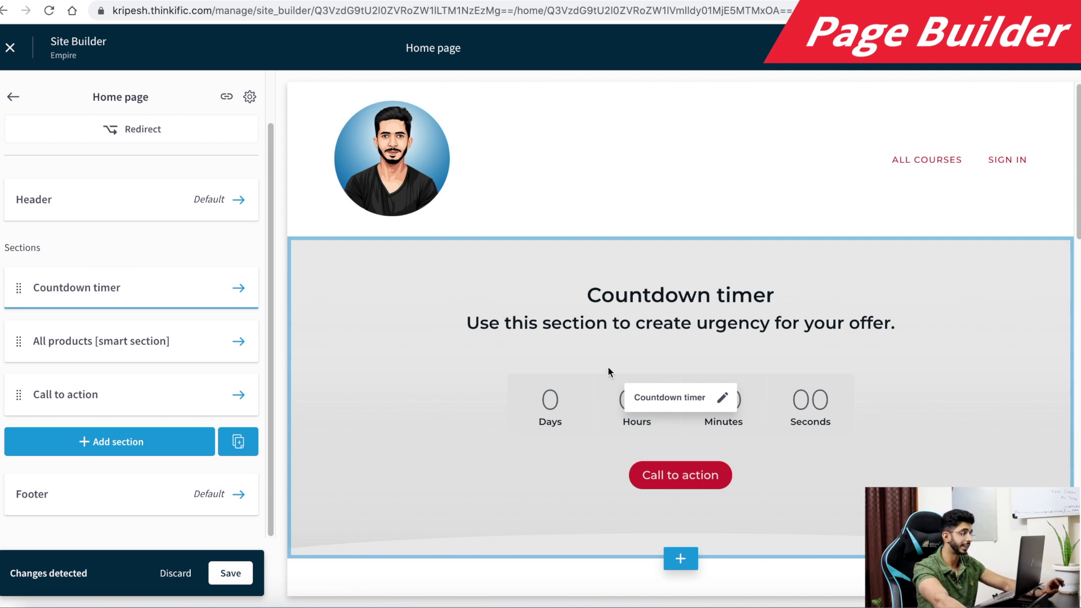
{"action": "scroll", "coordinate": [608, 367], "scroll_direction": "down", "scroll_amount": 5}
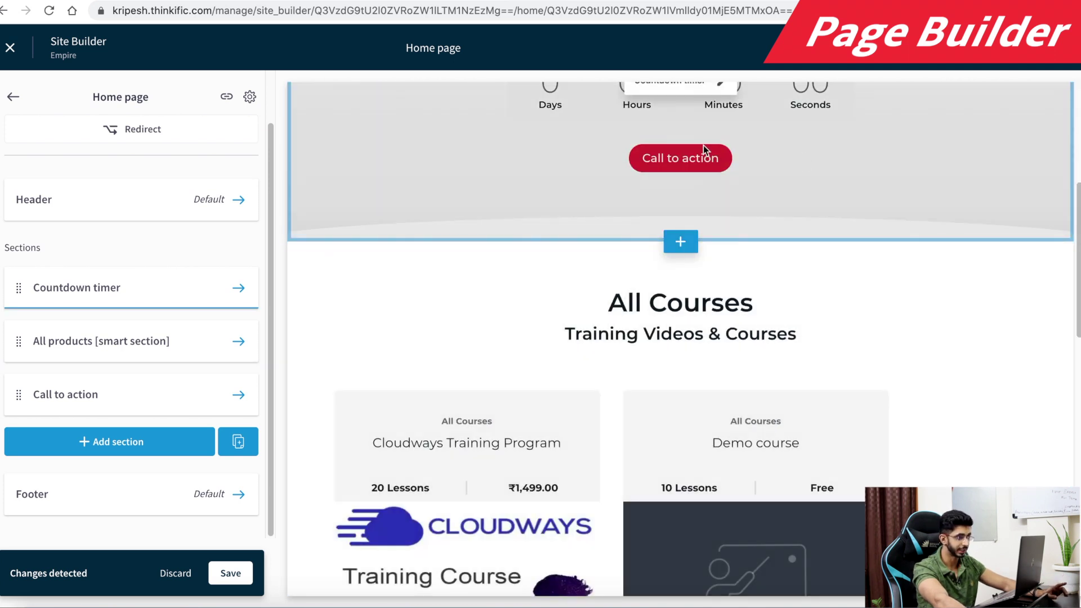
{"action": "scroll", "coordinate": [645, 190], "scroll_direction": "up", "scroll_amount": 1}
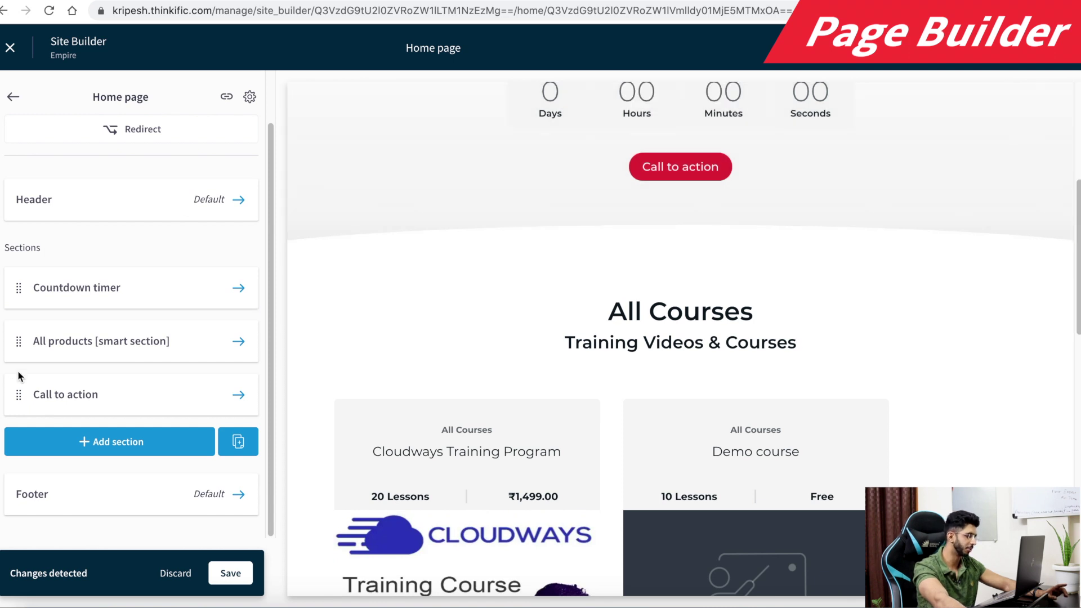
- Look through the other section types that can be added to the Home page
{"action": "left_click", "coordinate": [117, 443]}
{"action": "scroll", "coordinate": [571, 369], "scroll_direction": "down", "scroll_amount": 5}
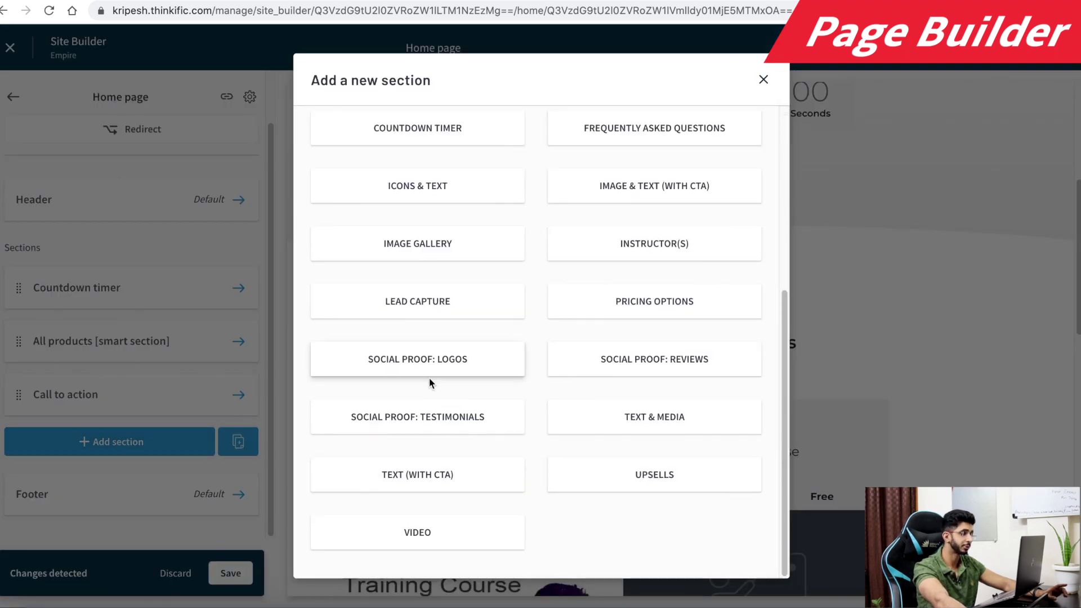
{"action": "scroll", "coordinate": [541, 394], "scroll_direction": "up", "scroll_amount": 5}
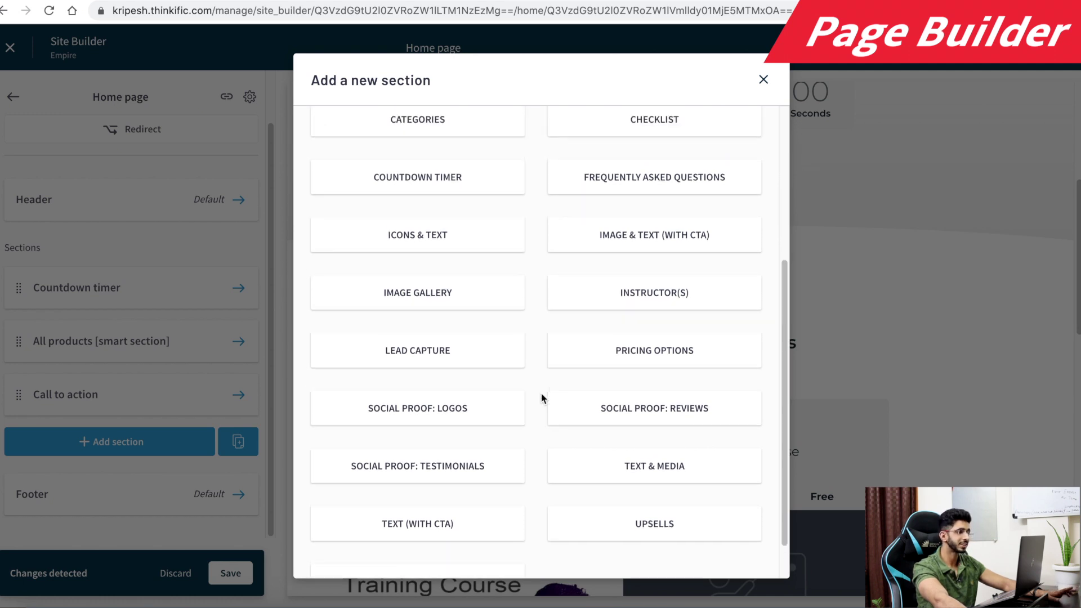
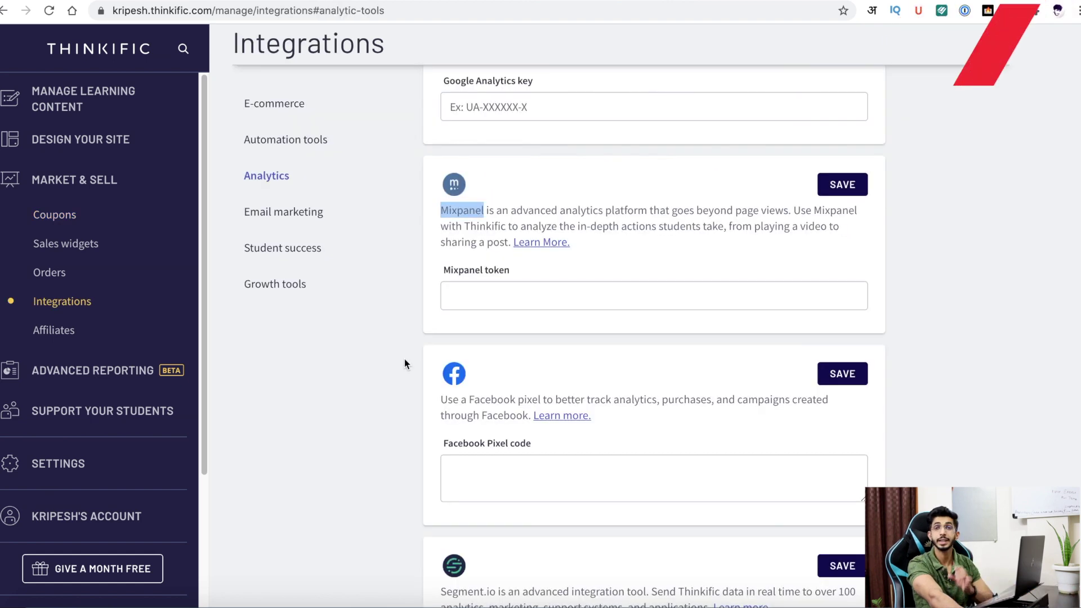
- Review the Google Analytics and Mixpanel integrations, including the Mixpanel help article and the Mixpanel website
{"action": "scroll", "coordinate": [466, 272], "scroll_direction": "up", "scroll_amount": 5}
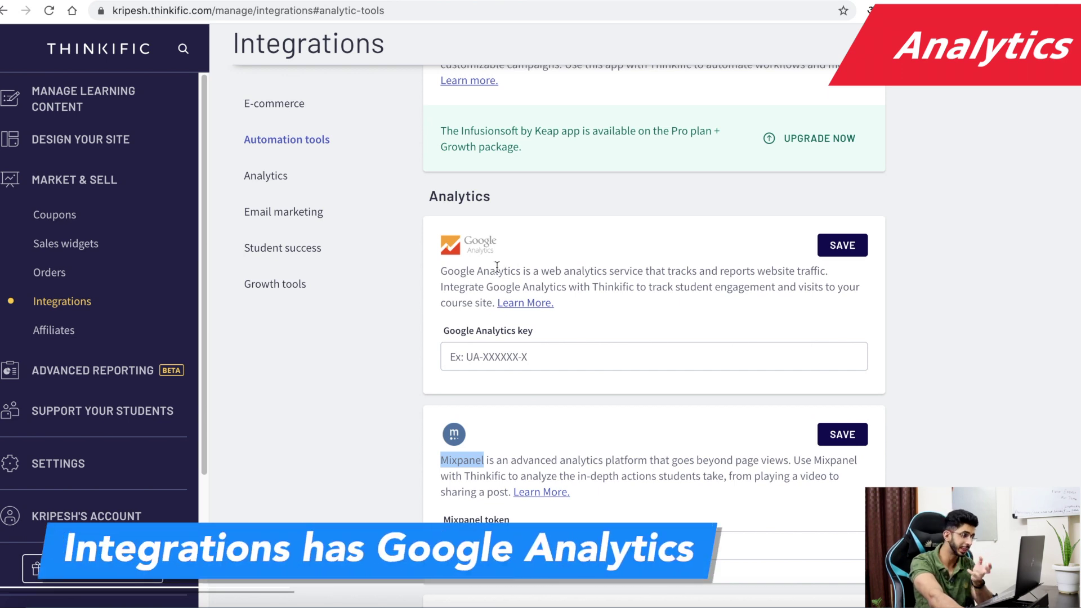
{"action": "scroll", "coordinate": [490, 267], "scroll_direction": "down", "scroll_amount": 2}
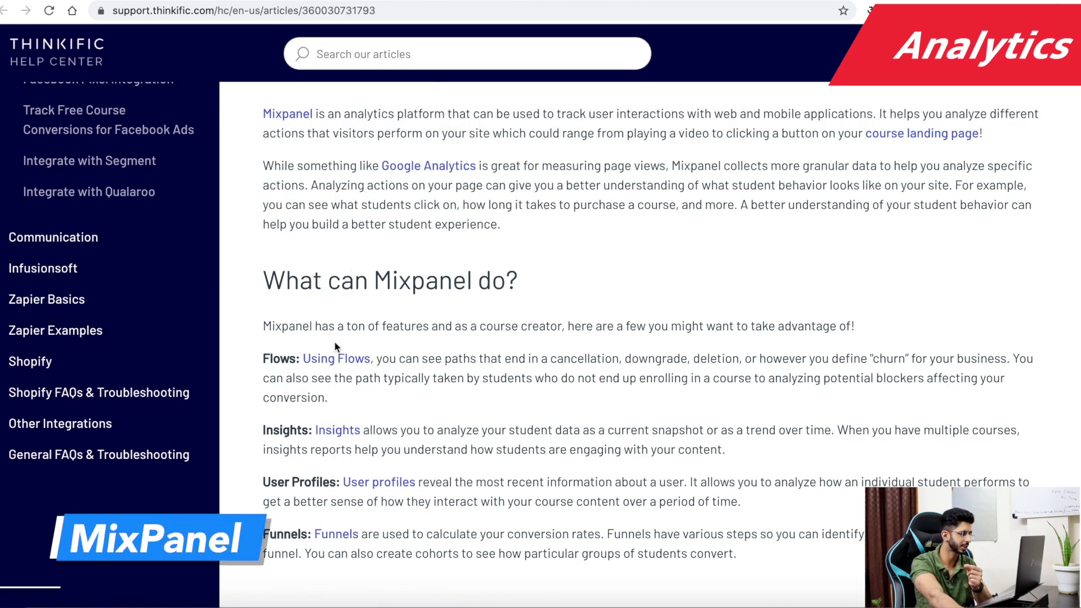
{"action": "scroll", "coordinate": [336, 355], "scroll_direction": "down", "scroll_amount": 1}
{"action": "scroll", "coordinate": [360, 417], "scroll_direction": "down", "scroll_amount": 1}
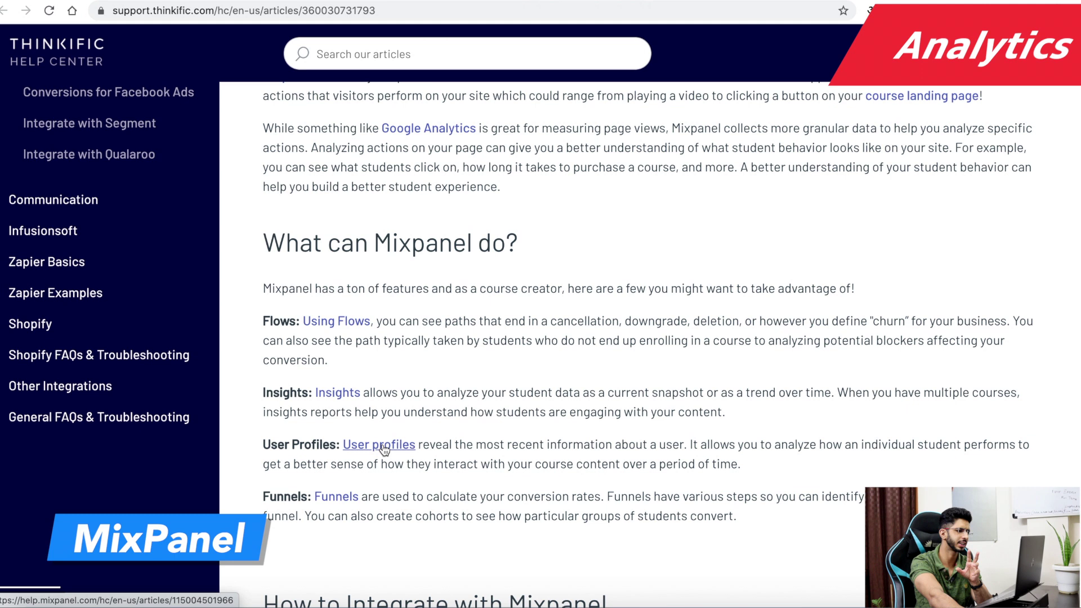
{"action": "scroll", "coordinate": [338, 495], "scroll_direction": "down", "scroll_amount": 1}
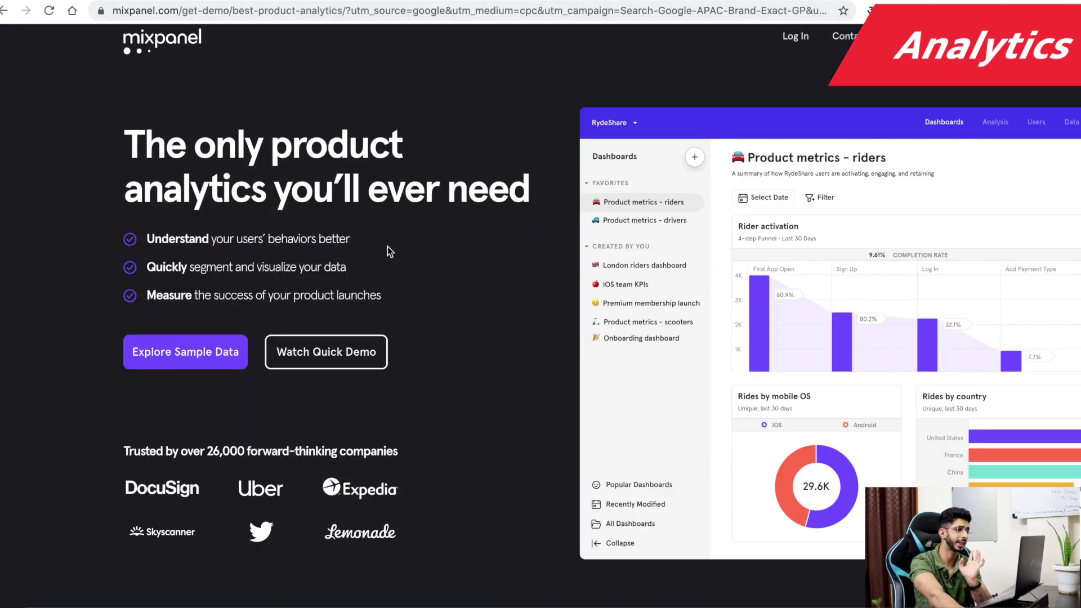
{"action": "scroll", "coordinate": [485, 339], "scroll_direction": "down", "scroll_amount": 1}
{"action": "scroll", "coordinate": [277, 224], "scroll_direction": "up", "scroll_amount": 1}
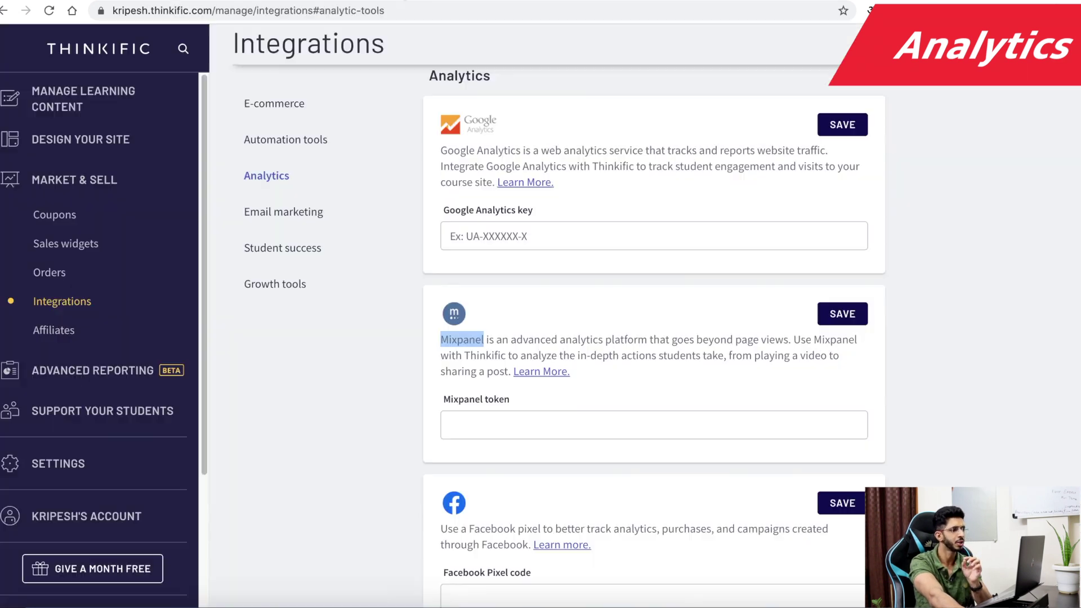
- Review the Facebook Pixel, Segment.io and Mailchimp entries on the Integrations page
{"action": "scroll", "coordinate": [406, 349], "scroll_direction": "down", "scroll_amount": 3}
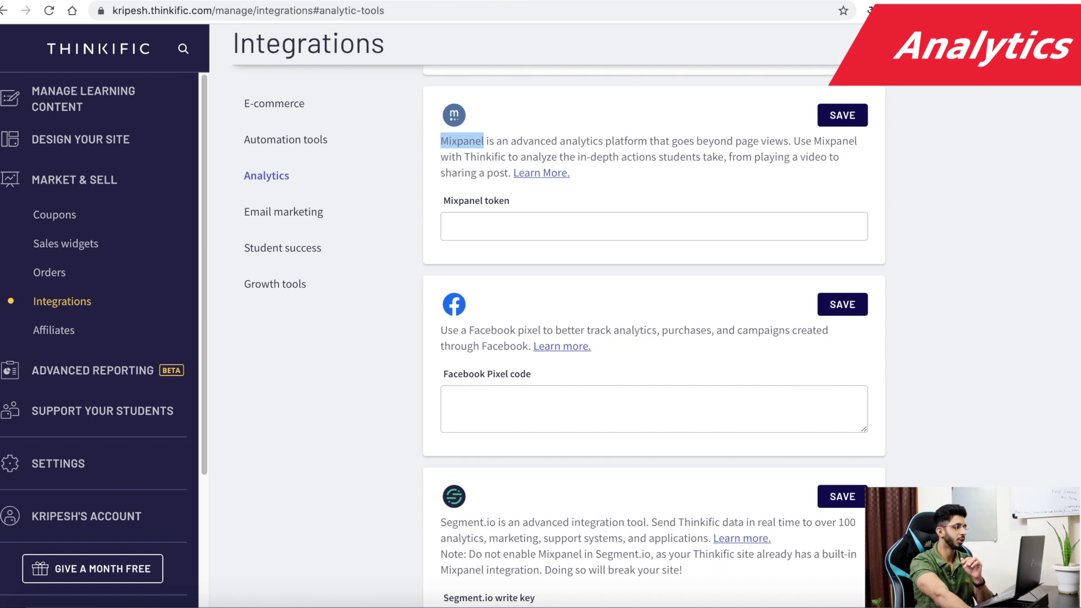
{"action": "scroll", "coordinate": [341, 307], "scroll_direction": "down", "scroll_amount": 3}
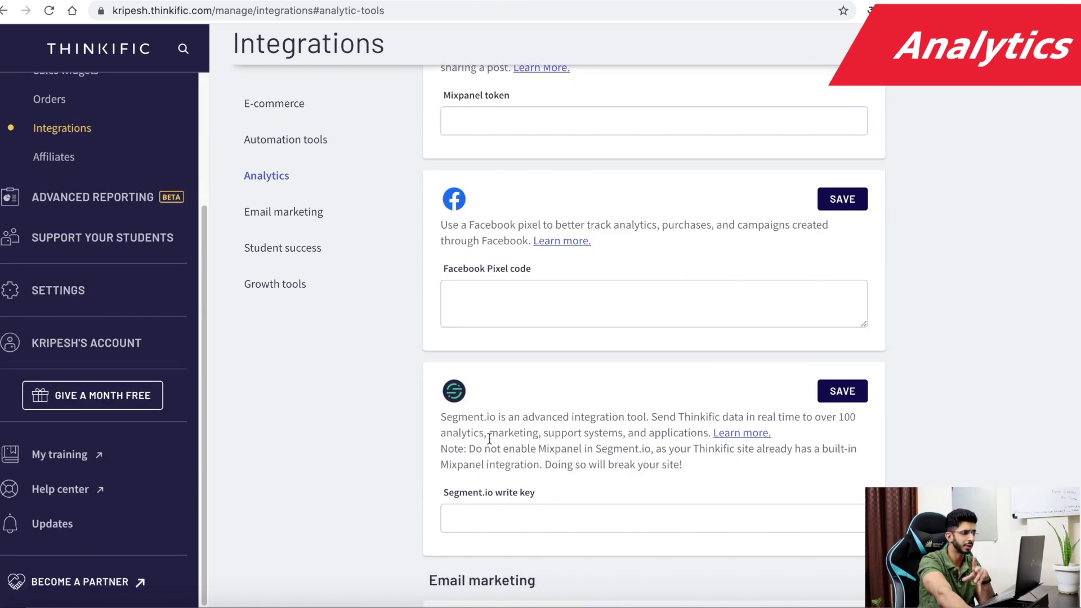
{"action": "scroll", "coordinate": [434, 417], "scroll_direction": "down", "scroll_amount": 5}
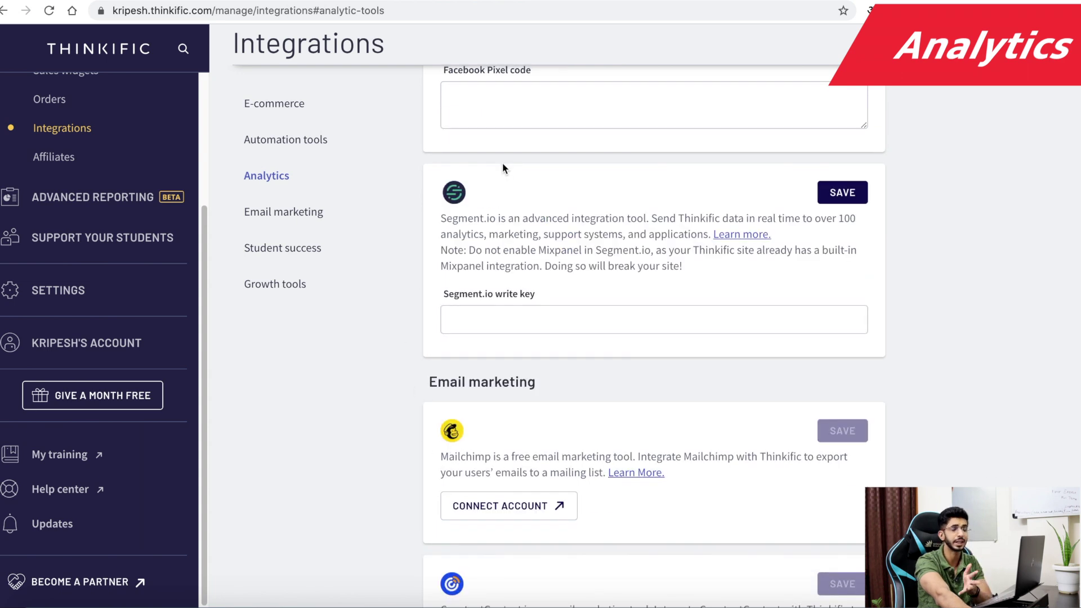
{"action": "left_click_drag", "start_coordinate": [473, 219], "coordinate": [486, 214]}
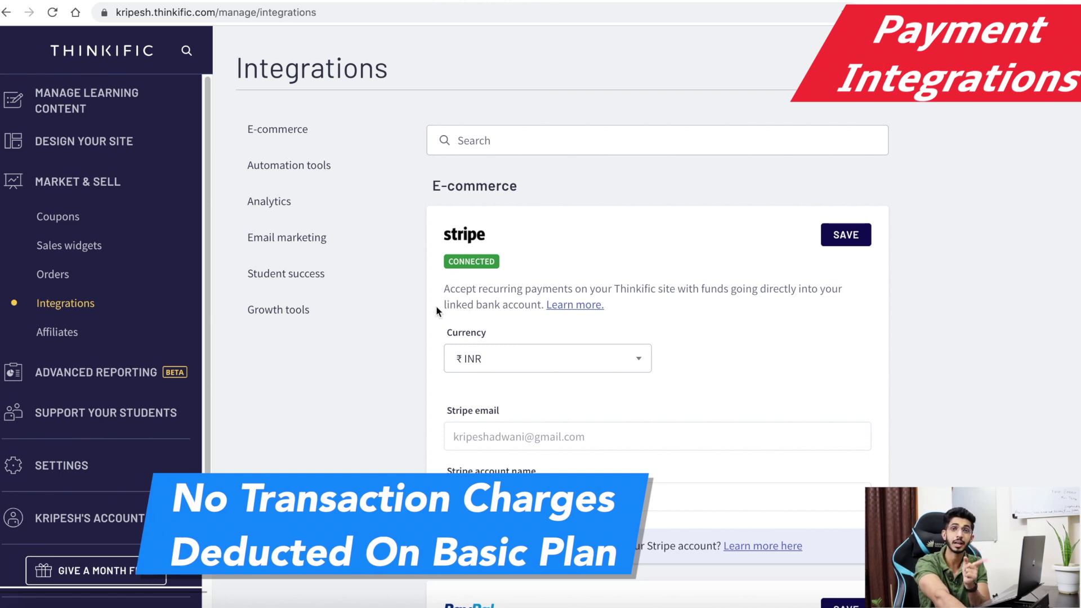
- Review the Stripe and PayPal payment settings in the E-commerce section of the Integrations page
{"action": "scroll", "coordinate": [435, 338], "scroll_direction": "down", "scroll_amount": 2}
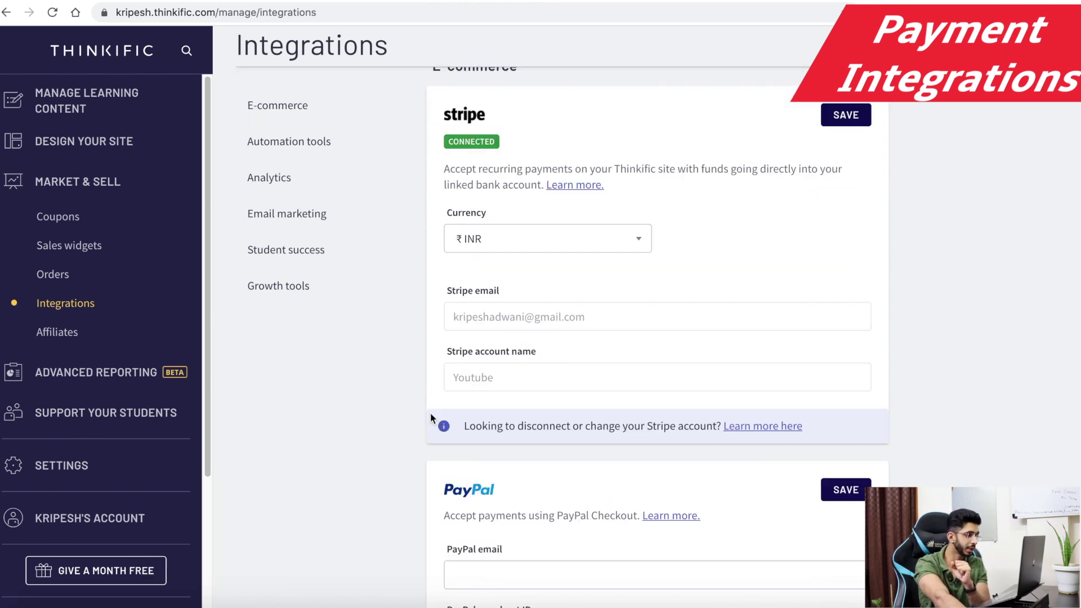
{"action": "scroll", "coordinate": [522, 162], "scroll_direction": "down", "scroll_amount": 3}
{"action": "scroll", "coordinate": [381, 403], "scroll_direction": "up", "scroll_amount": 3}
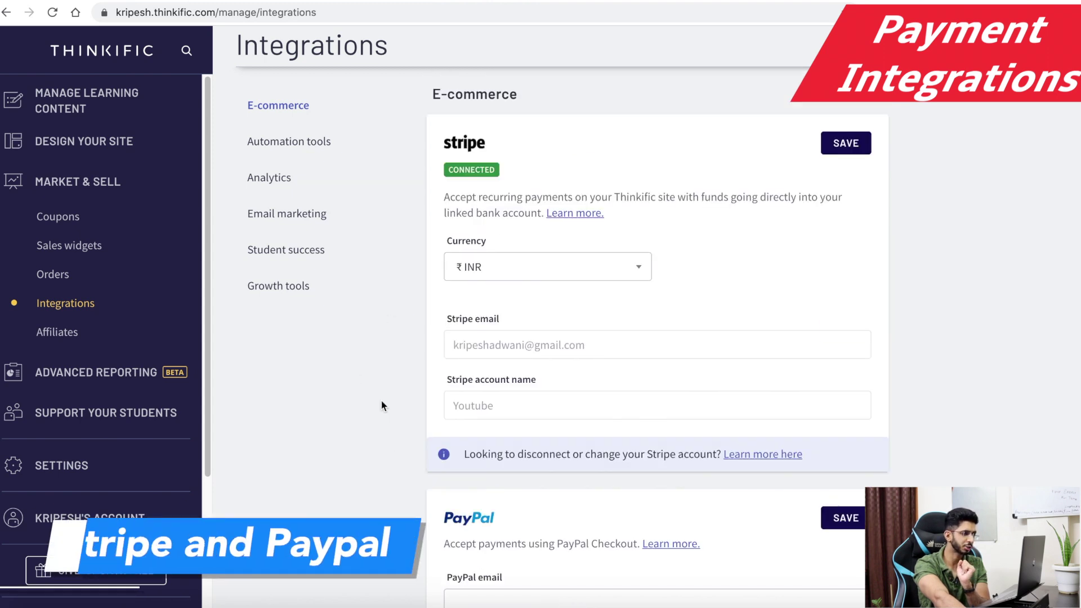
{"action": "scroll", "coordinate": [381, 315], "scroll_direction": "up", "scroll_amount": 1}
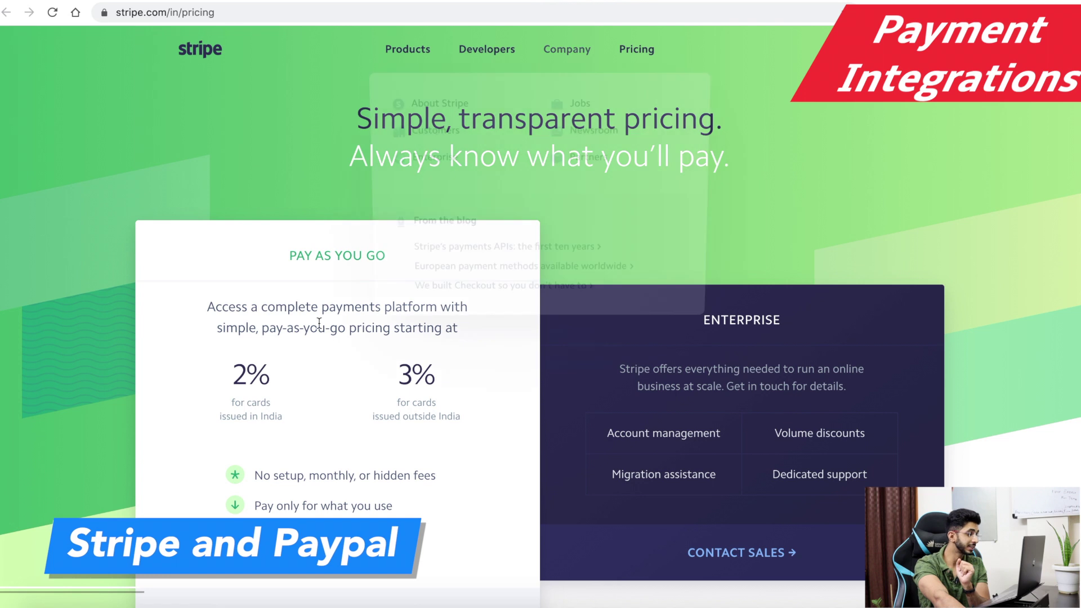
- Examine Stripe's pay-as-you-go pricing for India, highlighting the fees for cards issued inside and outside the country
{"action": "scroll", "coordinate": [226, 361], "scroll_direction": "down", "scroll_amount": 1}
{"action": "left_click_drag", "start_coordinate": [232, 360], "coordinate": [318, 368]}
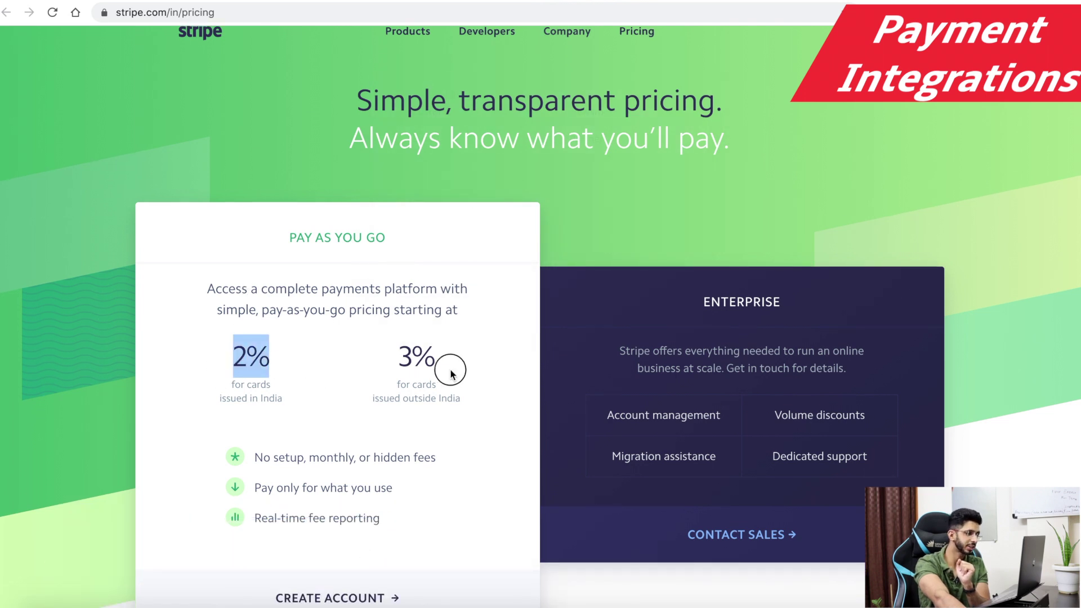
{"action": "left_click_drag", "start_coordinate": [451, 374], "coordinate": [385, 365]}
{"action": "left_click_drag", "start_coordinate": [472, 406], "coordinate": [444, 401]}
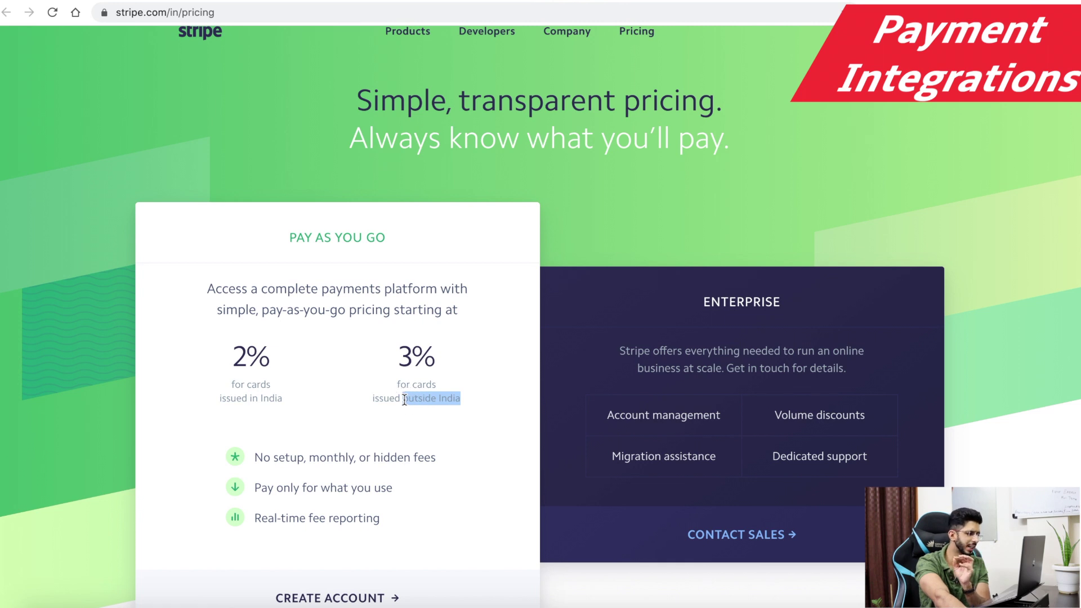
{"action": "scroll", "coordinate": [405, 400], "scroll_direction": "down", "scroll_amount": 1}
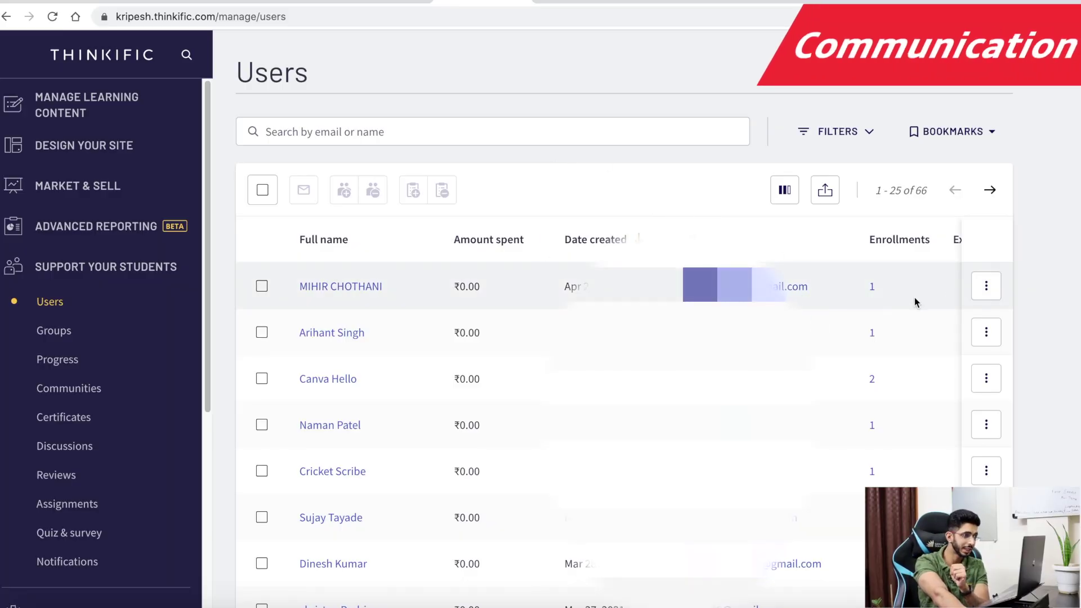
- Open the Send message option for the first student in the Users list
{"action": "left_click", "coordinate": [980, 290]}
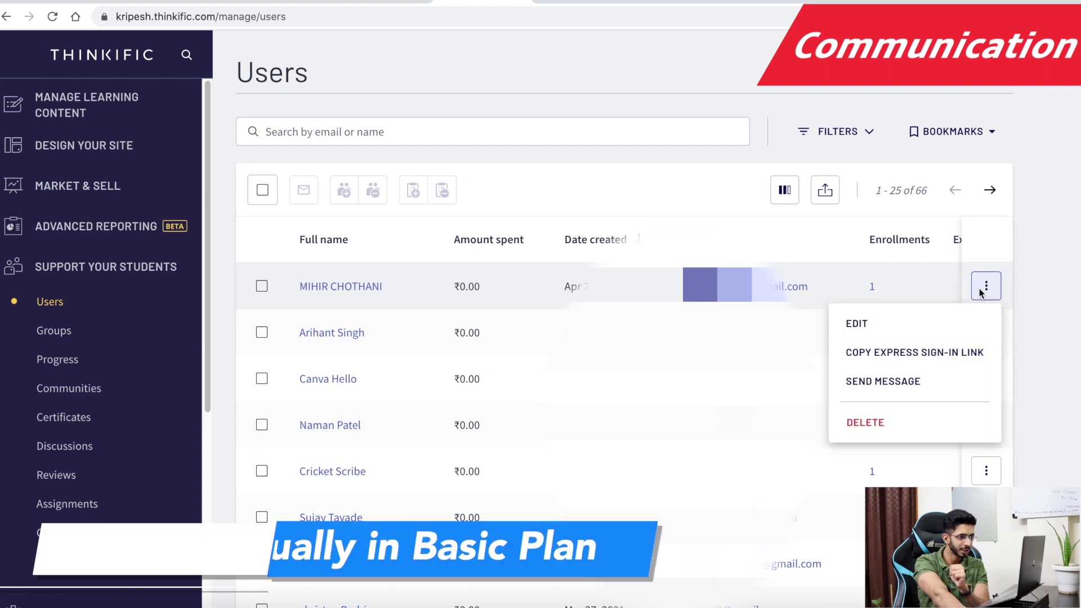
{"action": "left_click", "coordinate": [890, 383]}
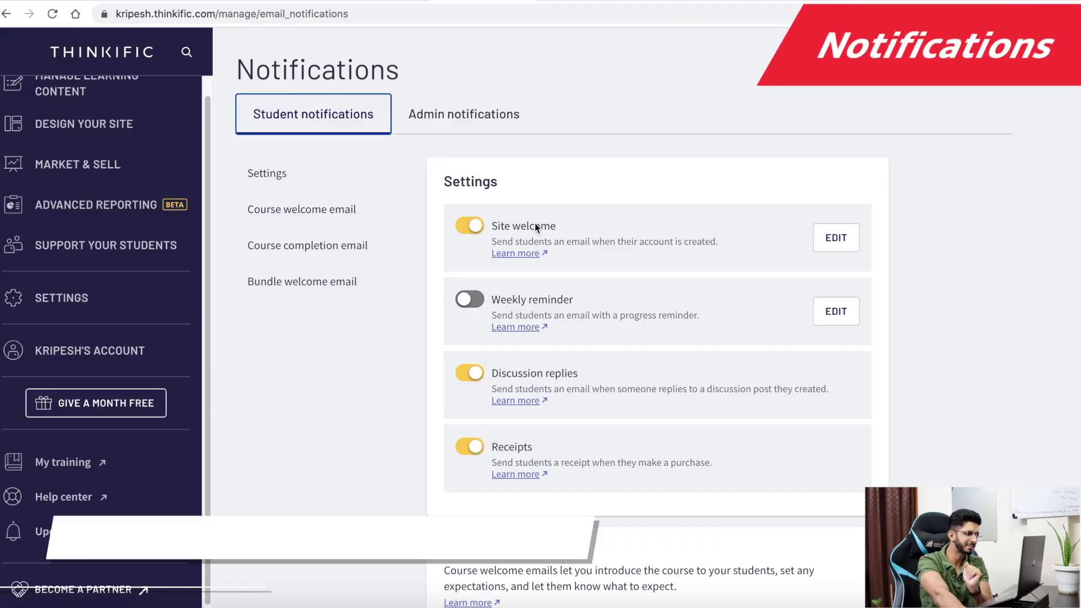
- Review the student notification settings, including the course welcome, course completion and bundle welcome emails
{"action": "scroll", "coordinate": [408, 428], "scroll_direction": "down", "scroll_amount": 1}
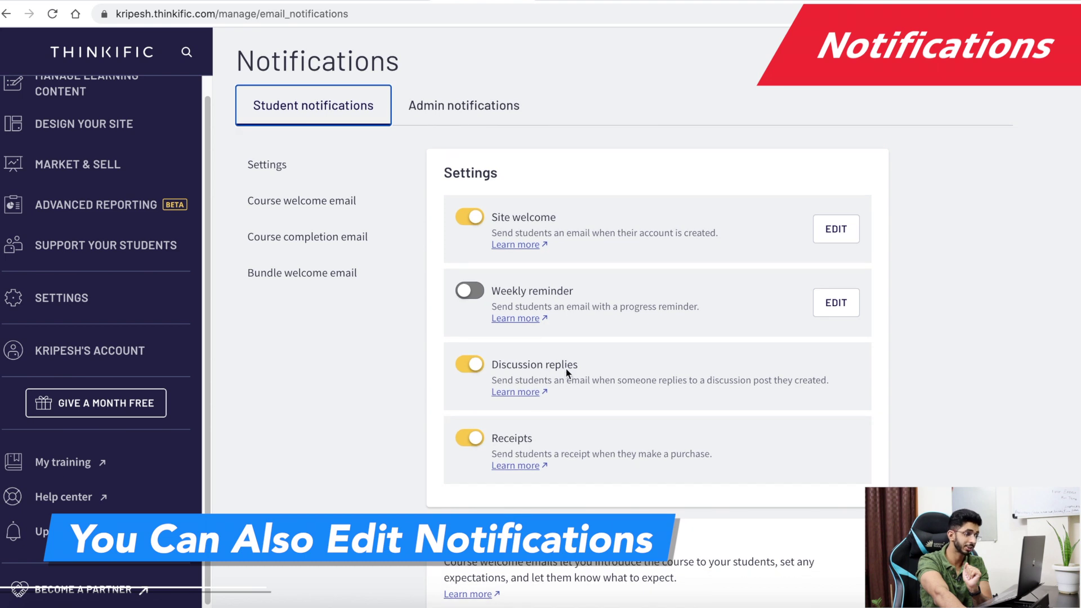
{"action": "scroll", "coordinate": [568, 372], "scroll_direction": "down", "scroll_amount": 1}
{"action": "scroll", "coordinate": [392, 422], "scroll_direction": "down", "scroll_amount": 5}
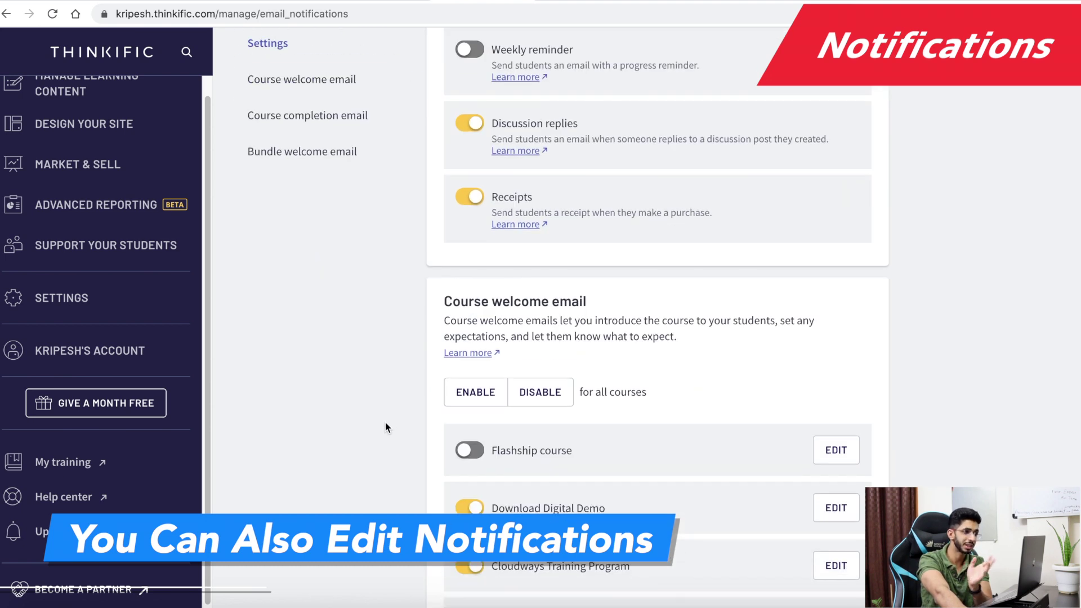
{"action": "scroll", "coordinate": [376, 338], "scroll_direction": "down", "scroll_amount": 10}
{"action": "scroll", "coordinate": [610, 281], "scroll_direction": "up", "scroll_amount": 1}
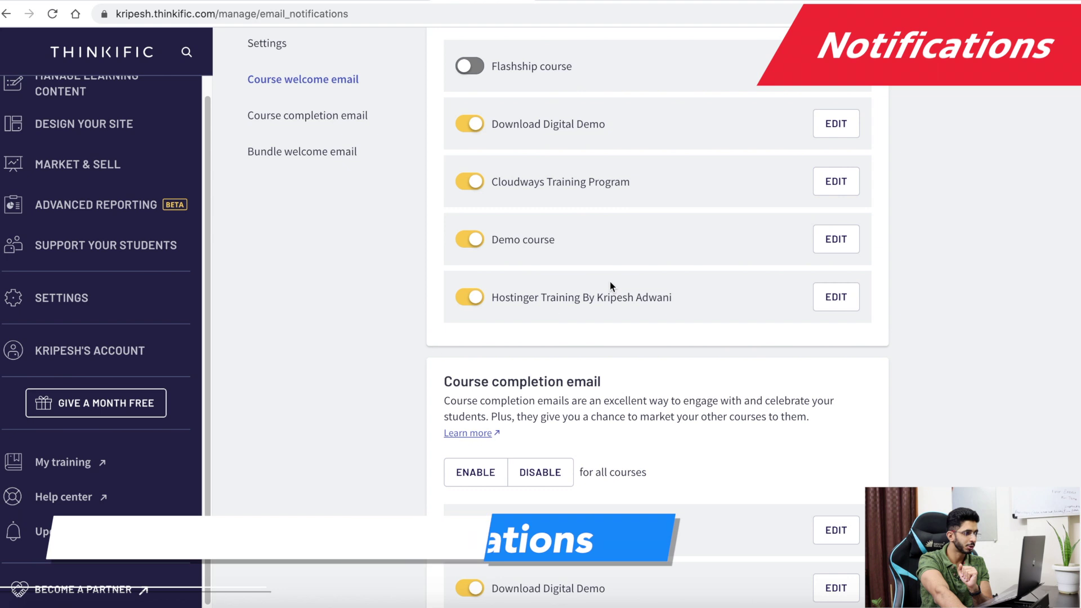
{"action": "scroll", "coordinate": [415, 423], "scroll_direction": "down", "scroll_amount": 7}
{"action": "scroll", "coordinate": [488, 322], "scroll_direction": "down", "scroll_amount": 2}
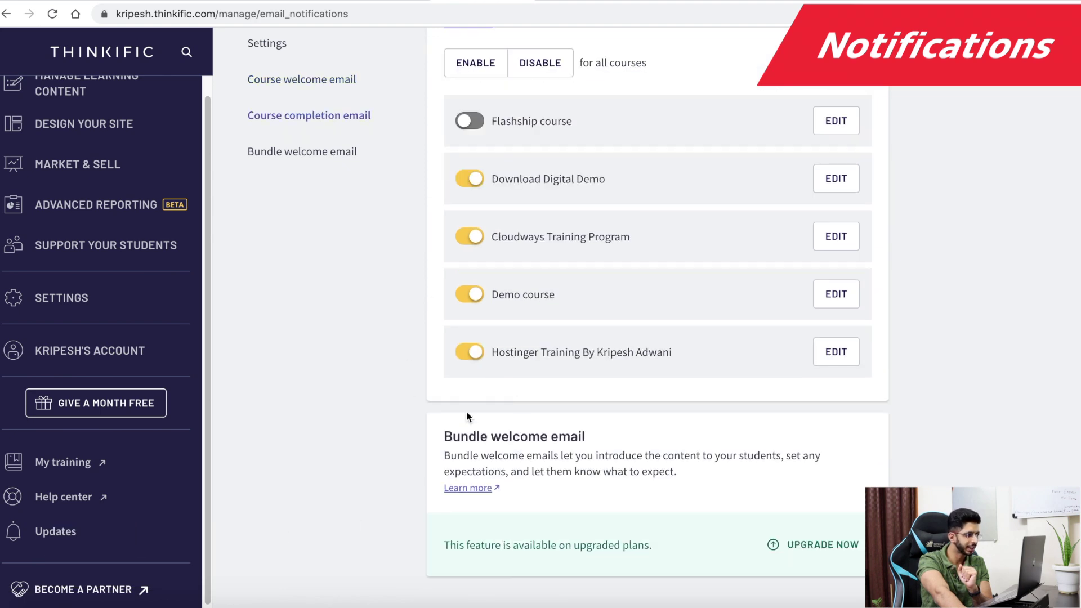
{"action": "scroll", "coordinate": [466, 411], "scroll_direction": "up", "scroll_amount": 20}
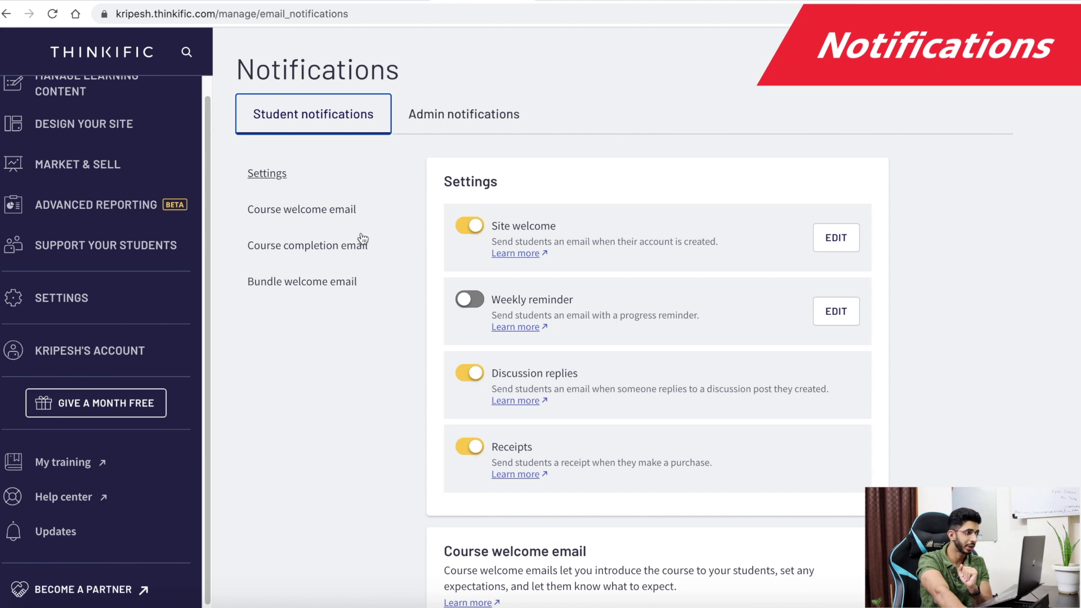
- Review the admin notifications for sign ups and subscriptions and for student engagement
{"action": "left_click", "coordinate": [445, 120]}
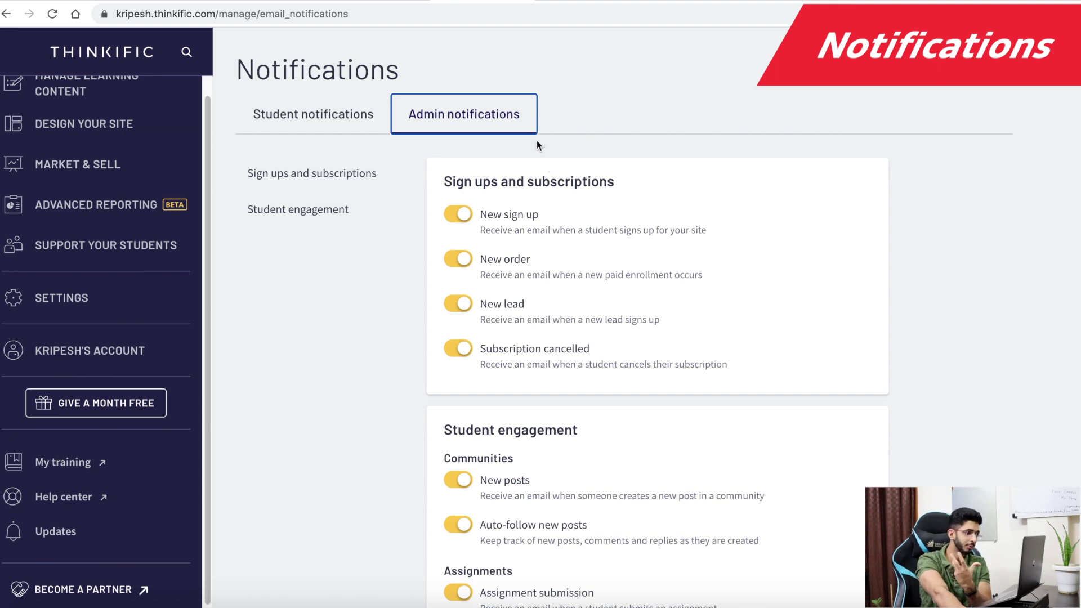
{"action": "scroll", "coordinate": [414, 282], "scroll_direction": "down", "scroll_amount": 4}
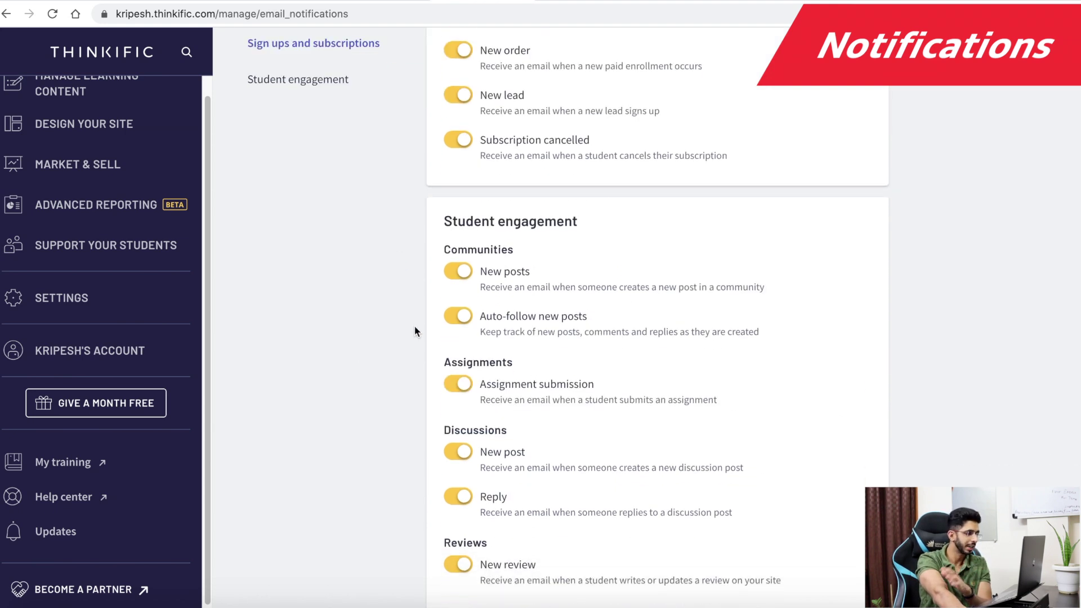
{"action": "scroll", "coordinate": [416, 330], "scroll_direction": "down", "scroll_amount": 1}
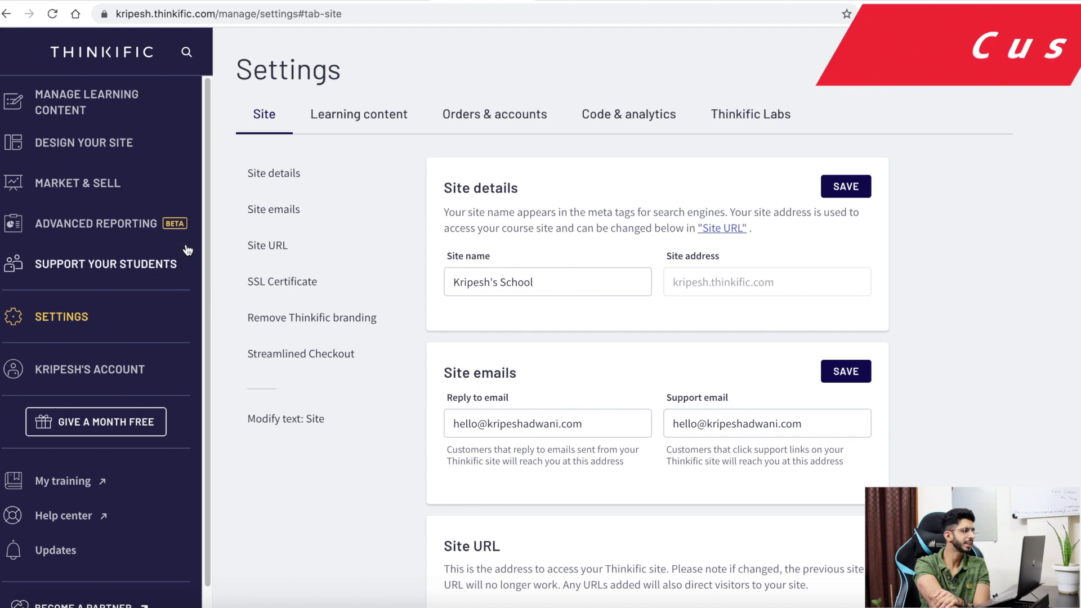
- View the Site URL and Remove Thinkific branding sections of the site settings
{"action": "left_click", "coordinate": [263, 248]}
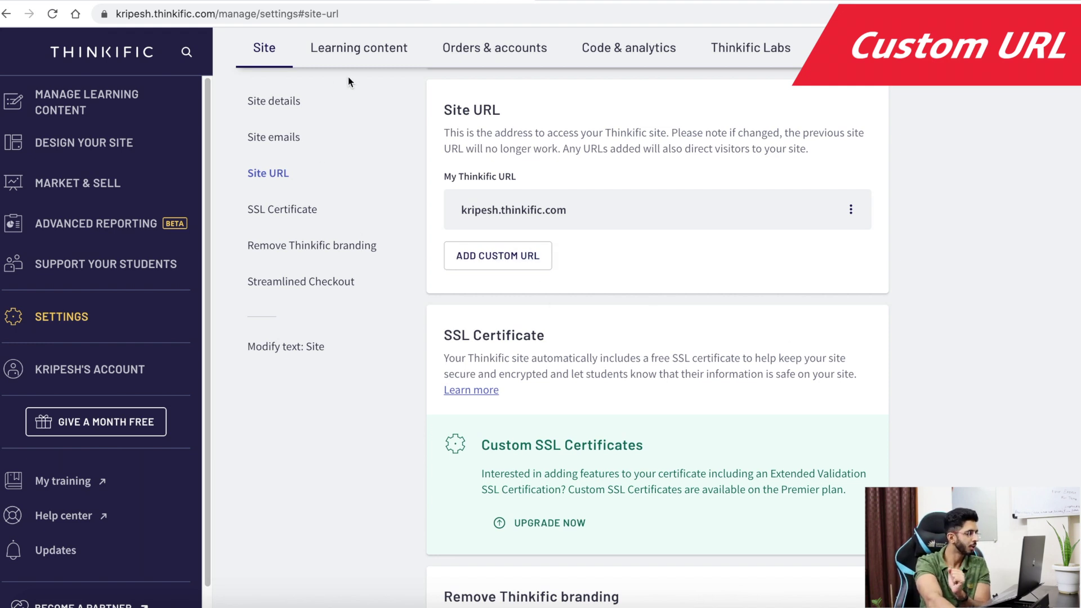
{"action": "left_click", "coordinate": [331, 249]}
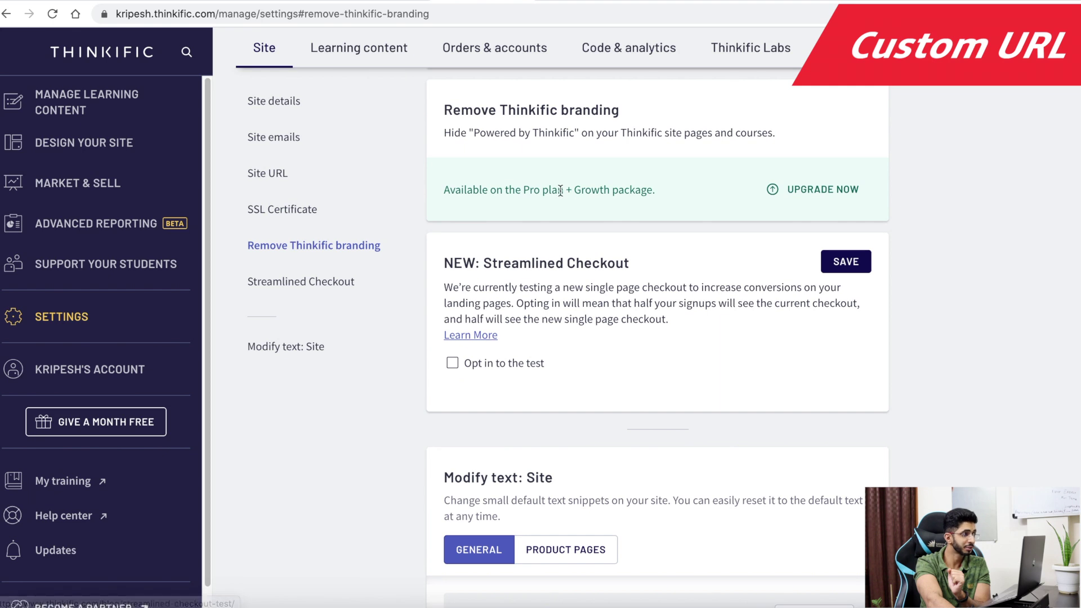